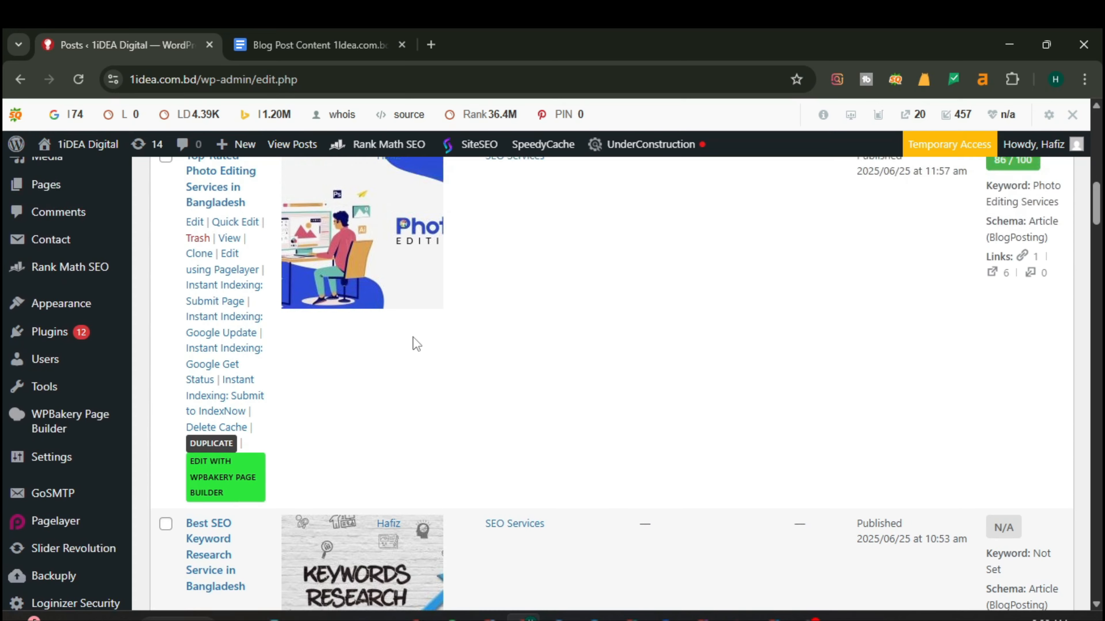
# Examine the Rank Math SEO scores and focus keywords of the posts in the All Posts list
pyautogui.hotkey('ctrl', '-')
pyautogui.hotkey('ctrl', '-')
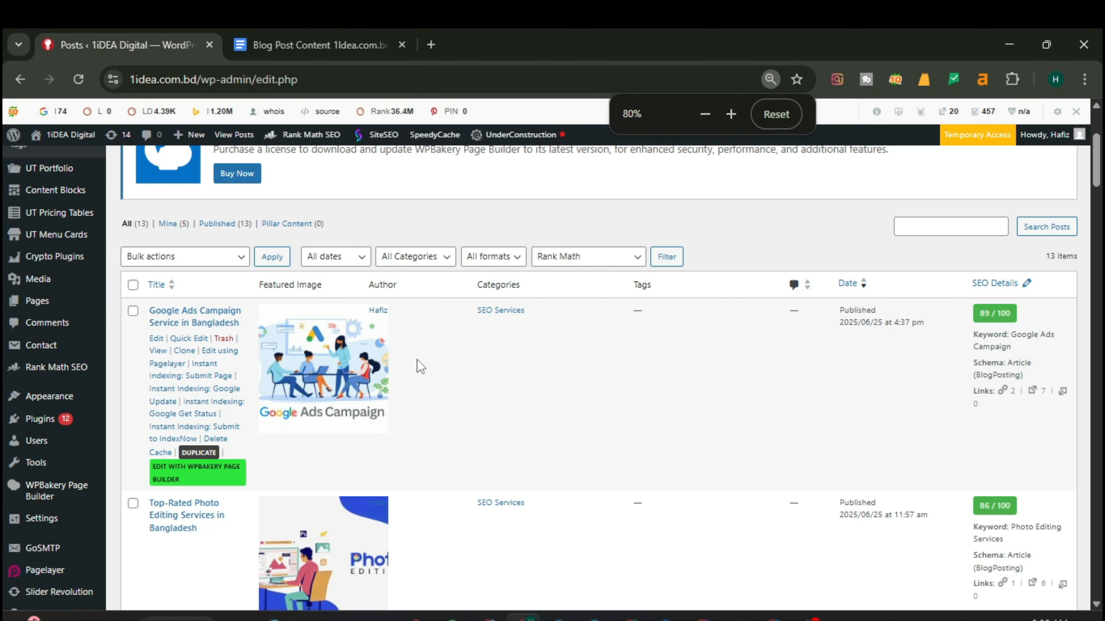
pyautogui.scroll(-1, 609, 388)
pyautogui.scroll(-2, 612, 393)
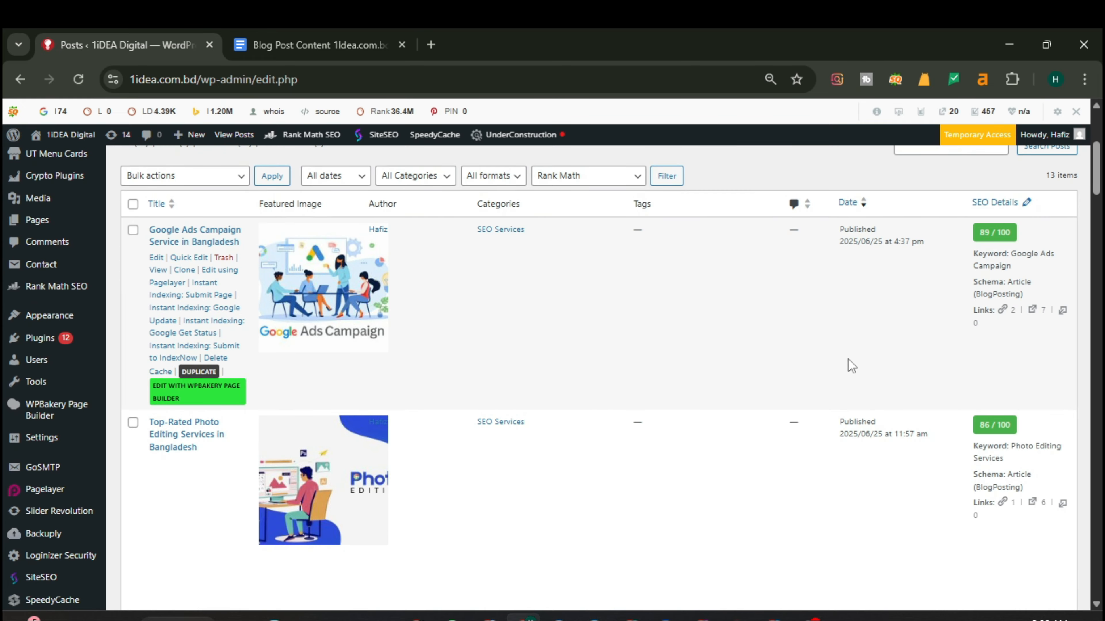
pyautogui.scroll(-7, 650, 360)
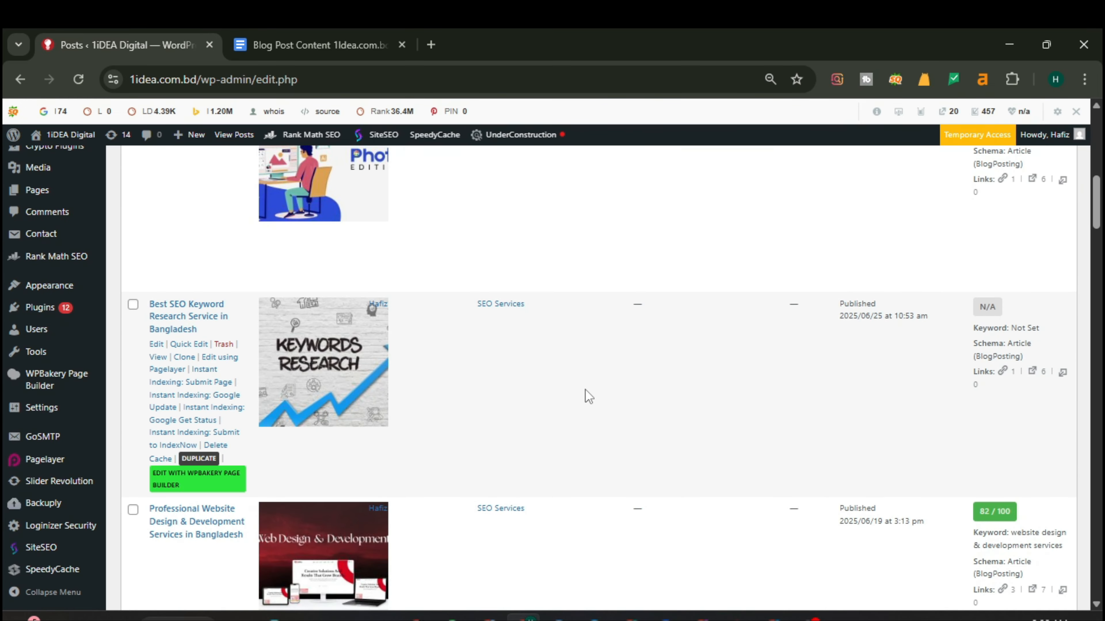
pyautogui.scroll(9, 628, 458)
pyautogui.scroll(-2, 695, 391)
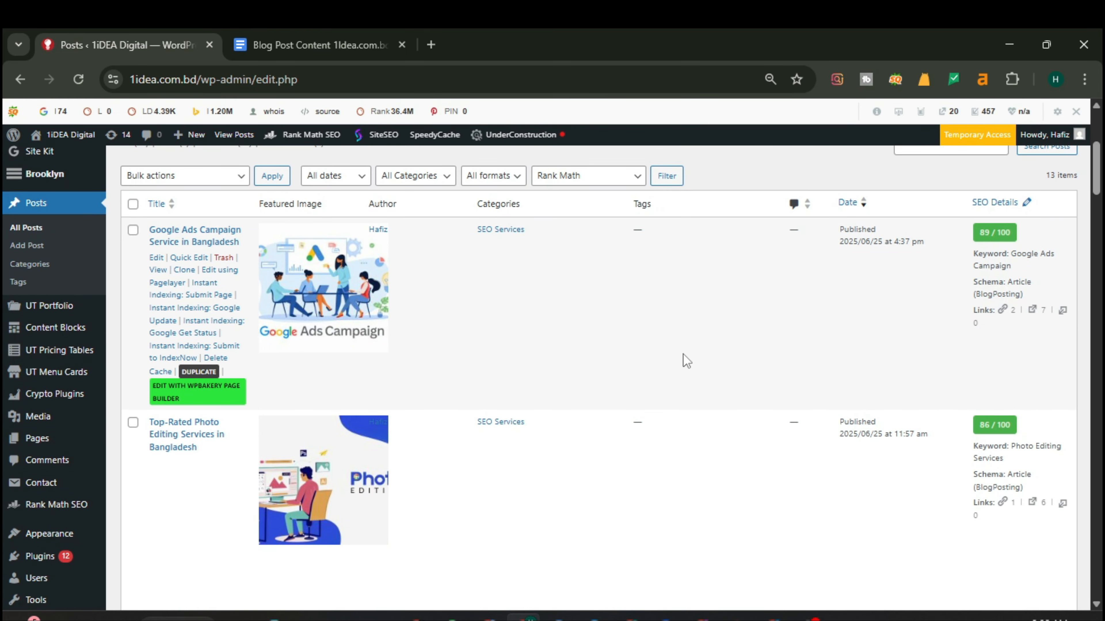
pyautogui.scroll(2, 815, 345)
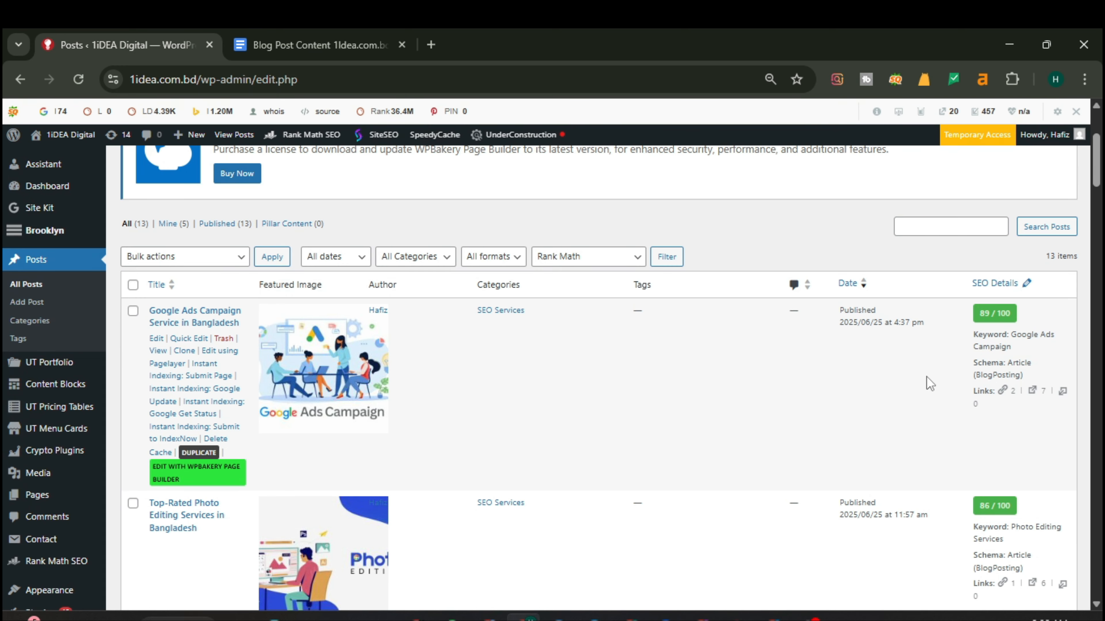
pyautogui.scroll(-20, 930, 383)
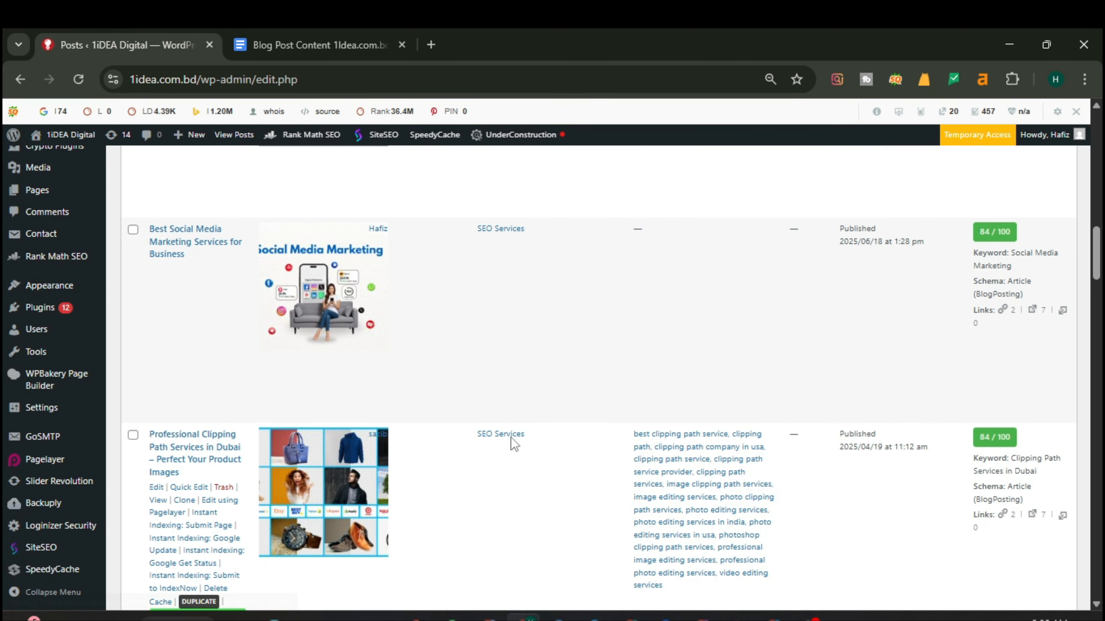
pyautogui.scroll(-4, 947, 437)
pyautogui.scroll(-4, 947, 436)
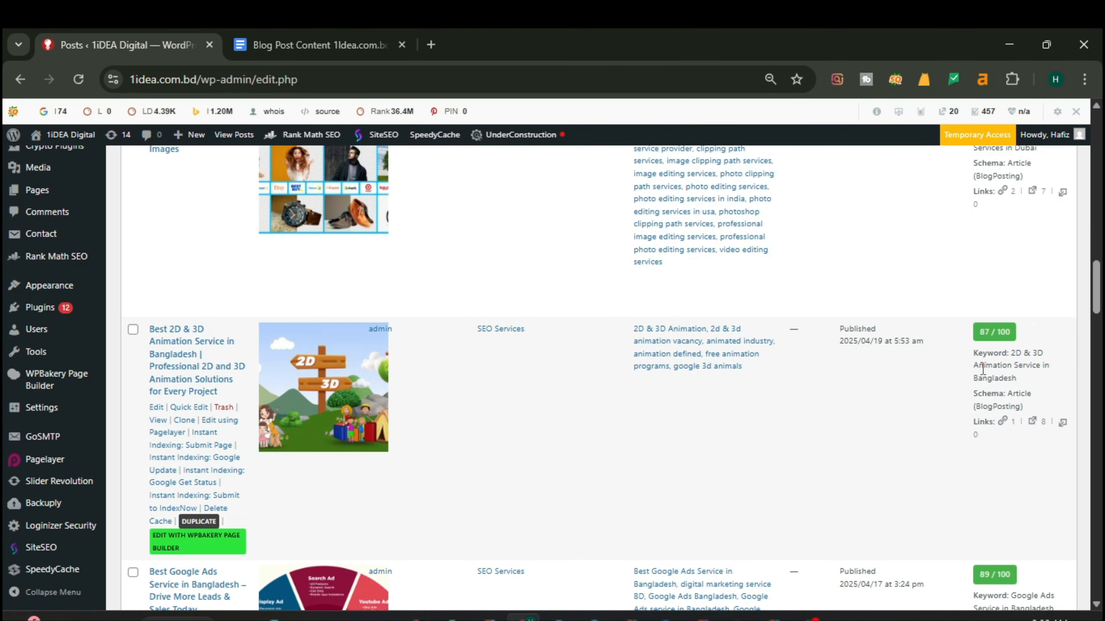
pyautogui.scroll(-12, 997, 343)
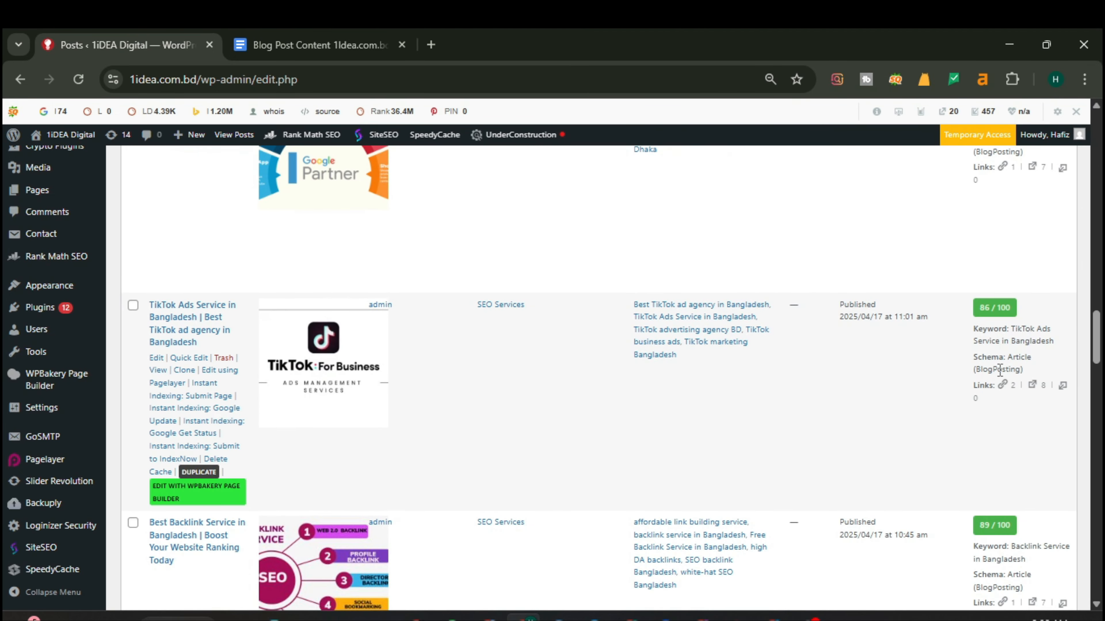
pyautogui.scroll(12, 980, 441)
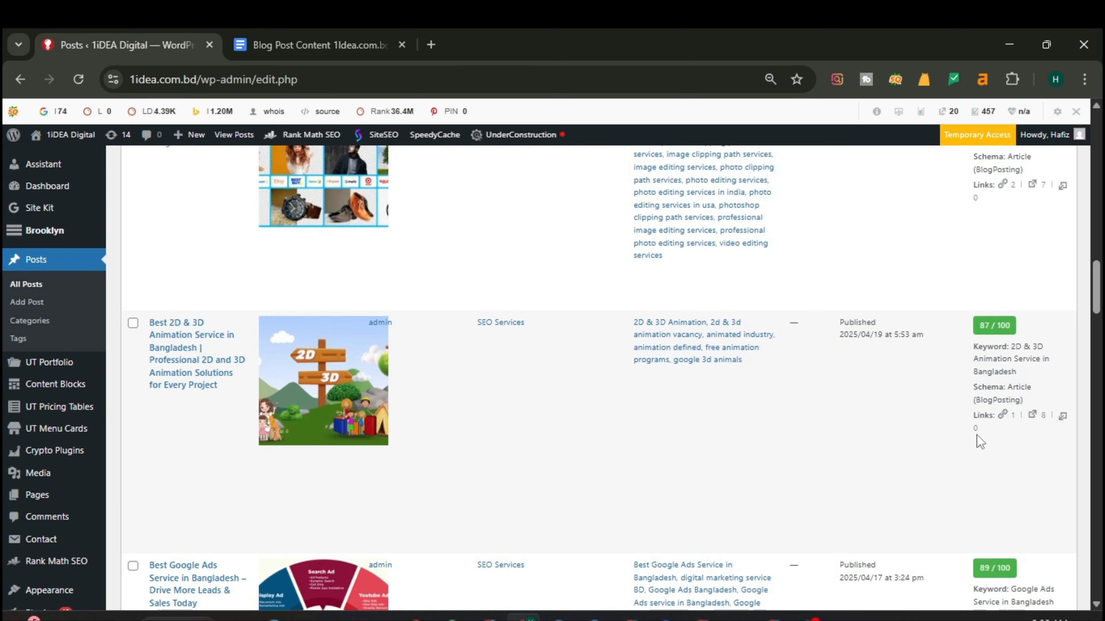
pyautogui.scroll(-12, 984, 396)
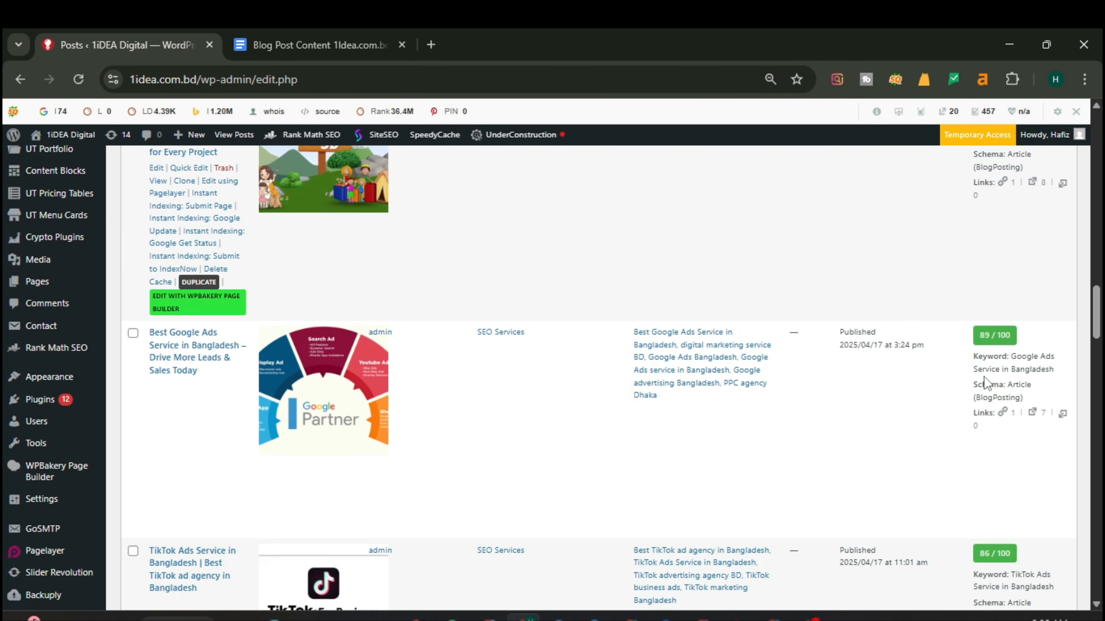
pyautogui.scroll(-20, 980, 420)
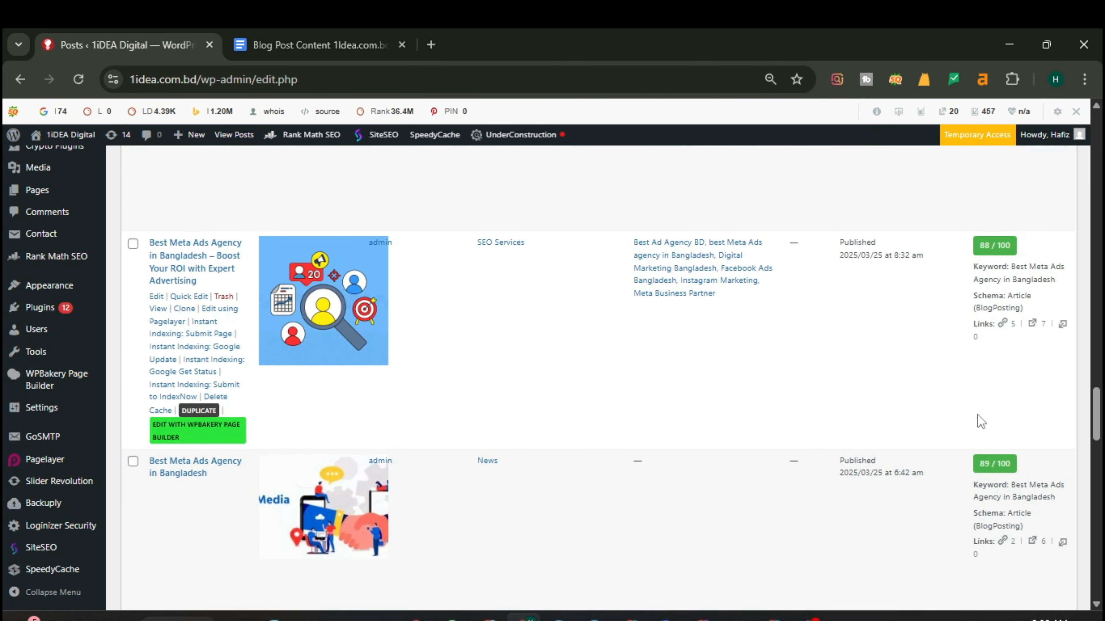
pyautogui.scroll(20, 981, 422)
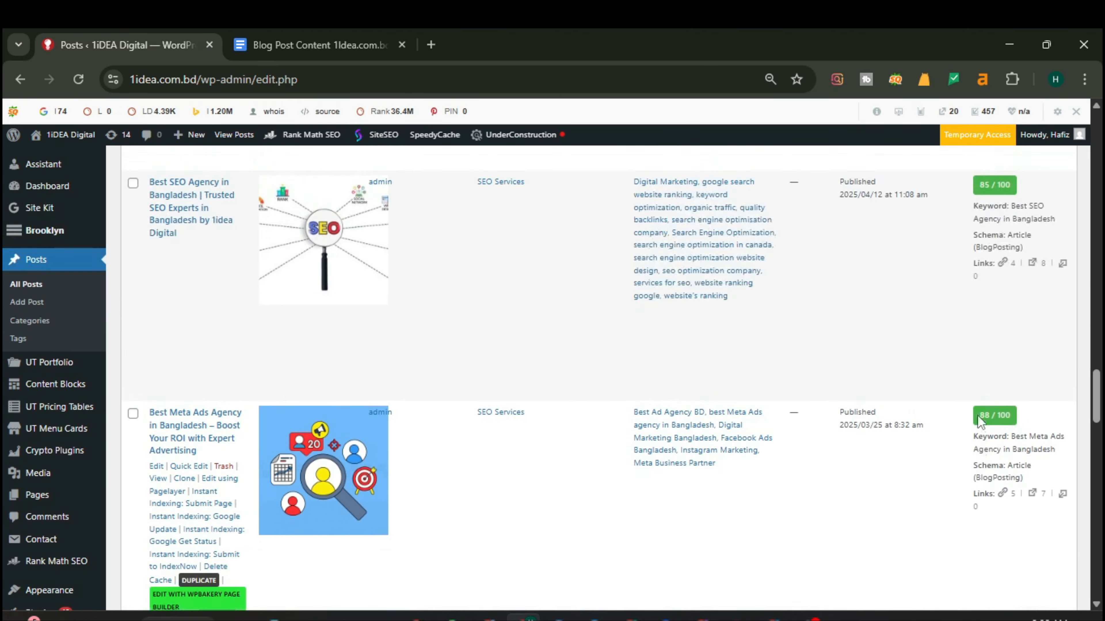
pyautogui.scroll(20, 981, 422)
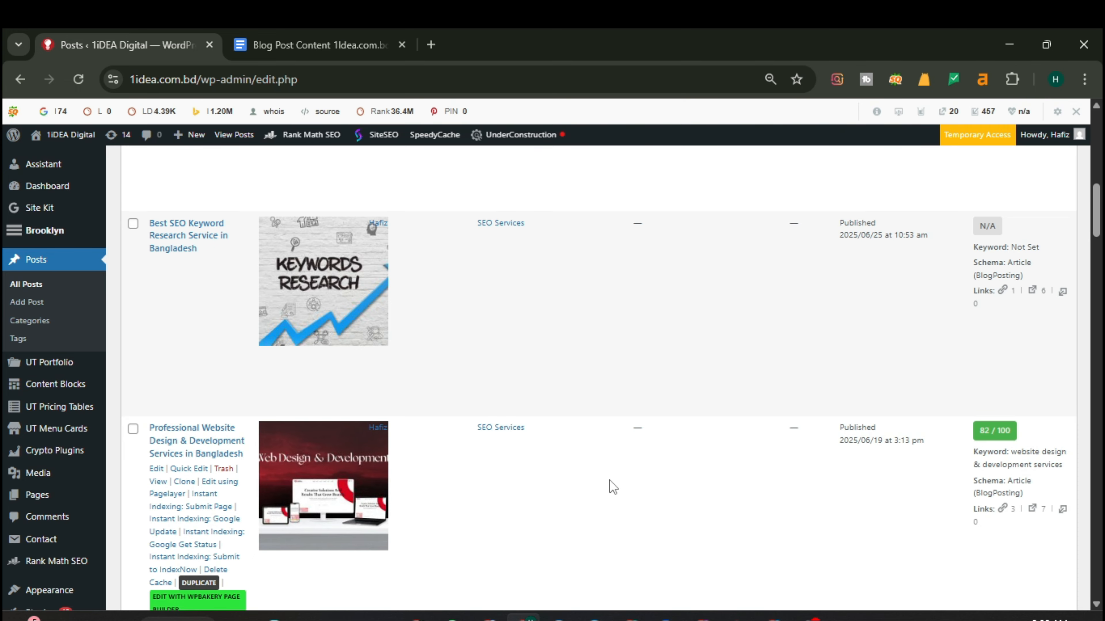
# Open the post "Best SEO Keyword Research Service in Bangladesh" for editing in a new browser tab and switch to it
pyautogui.scroll(10, 624, 491)
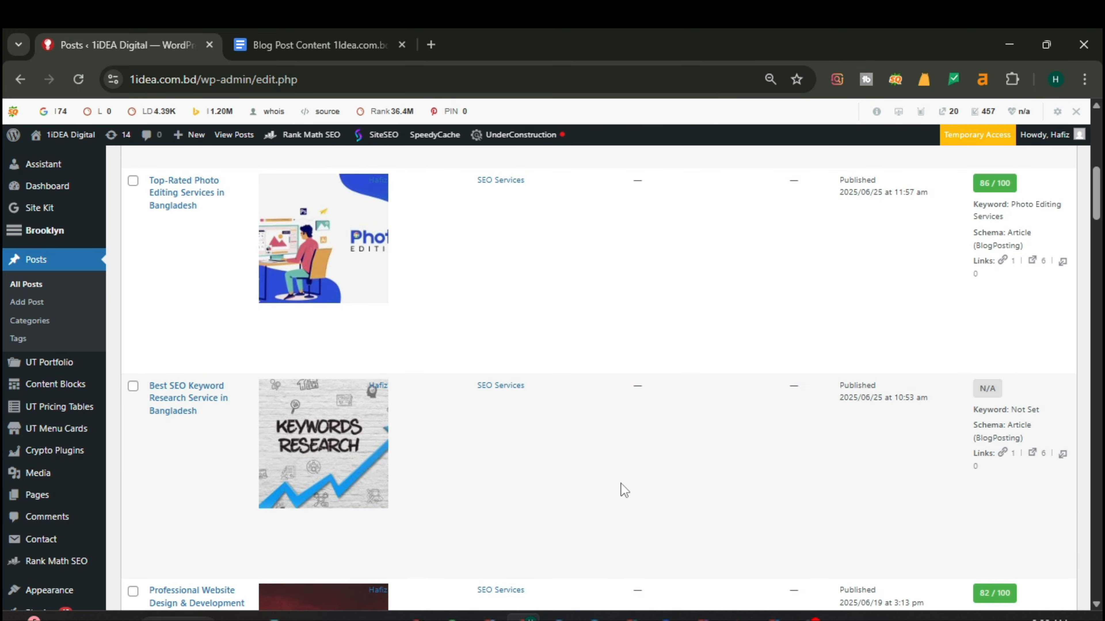
pyautogui.scroll(-6, 625, 487)
pyautogui.scroll(-3, 632, 486)
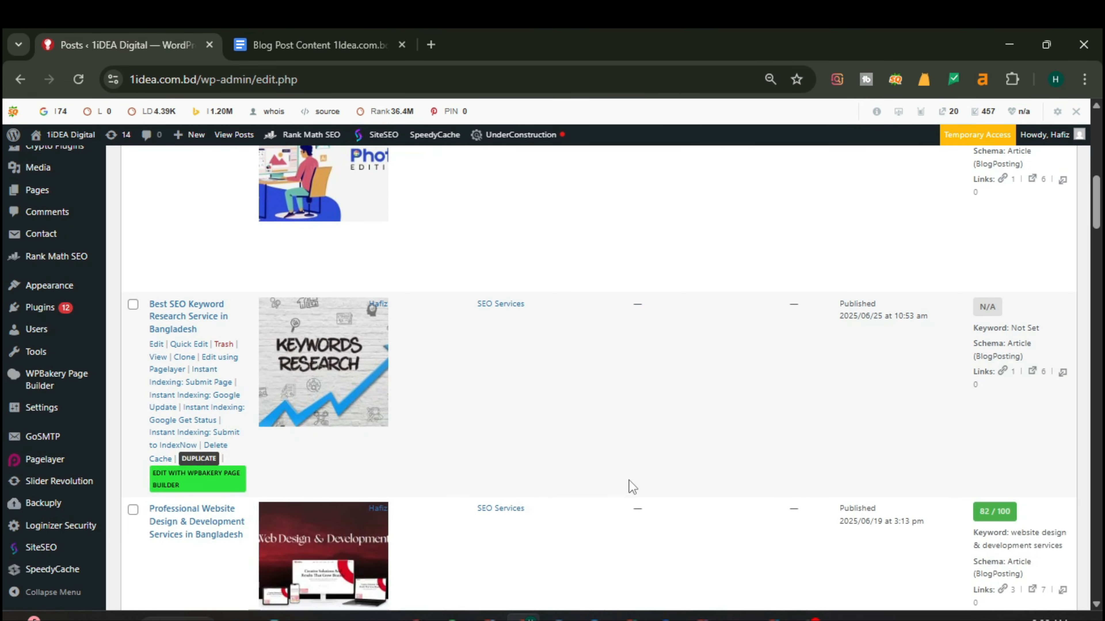
pyautogui.scroll(5, 676, 272)
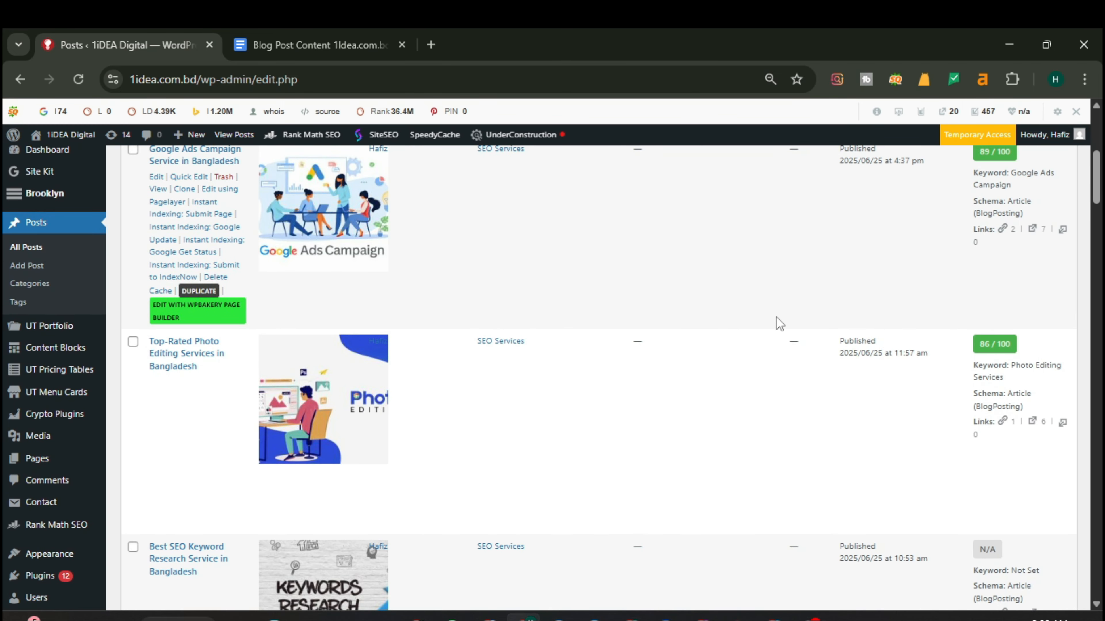
pyautogui.scroll(-15, 734, 318)
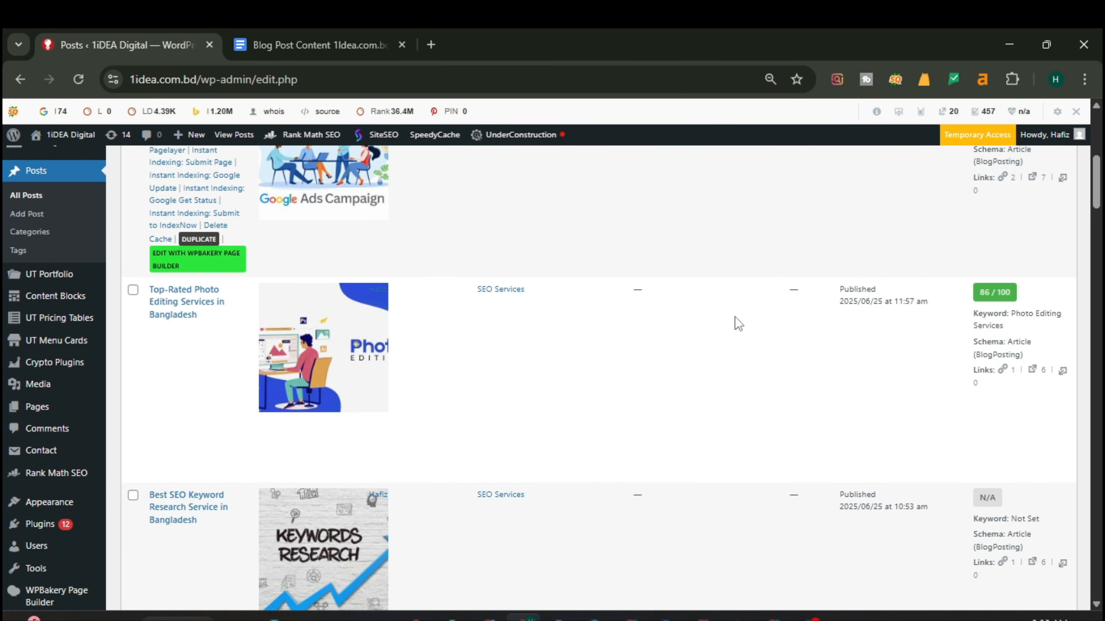
pyautogui.scroll(18, 585, 413)
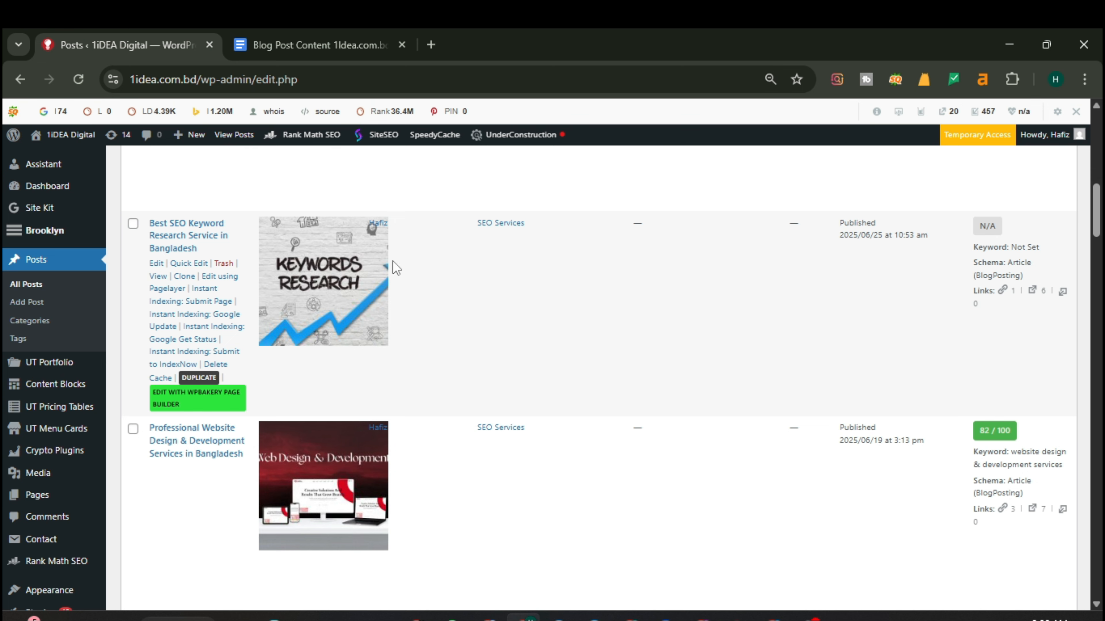
pyautogui.rightClick(157, 271)
pyautogui.click(198, 285)
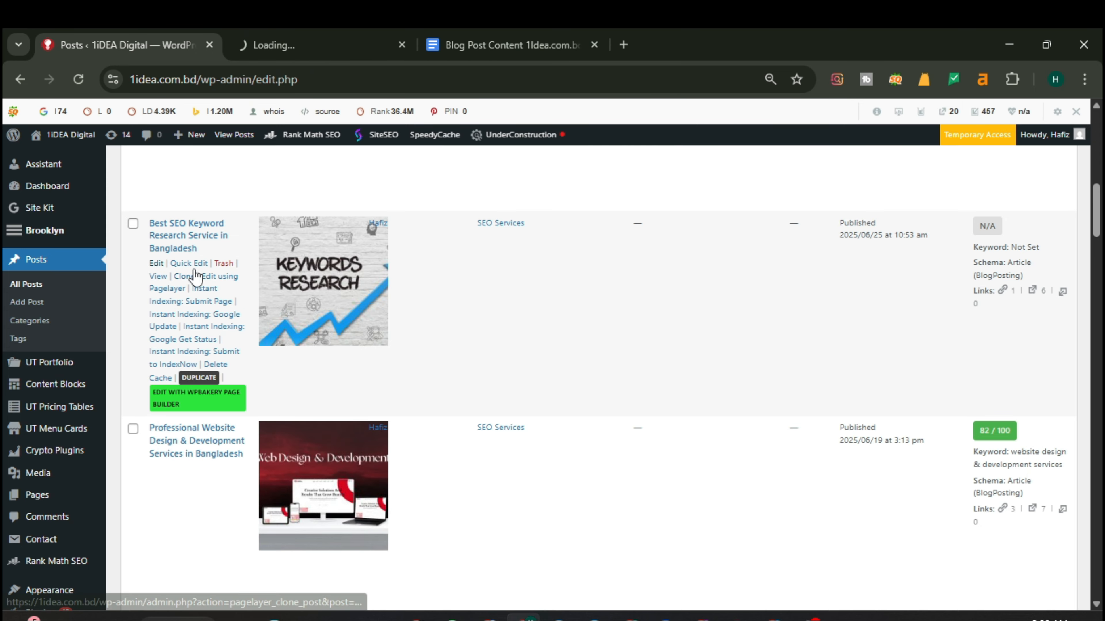
pyautogui.click(321, 36)
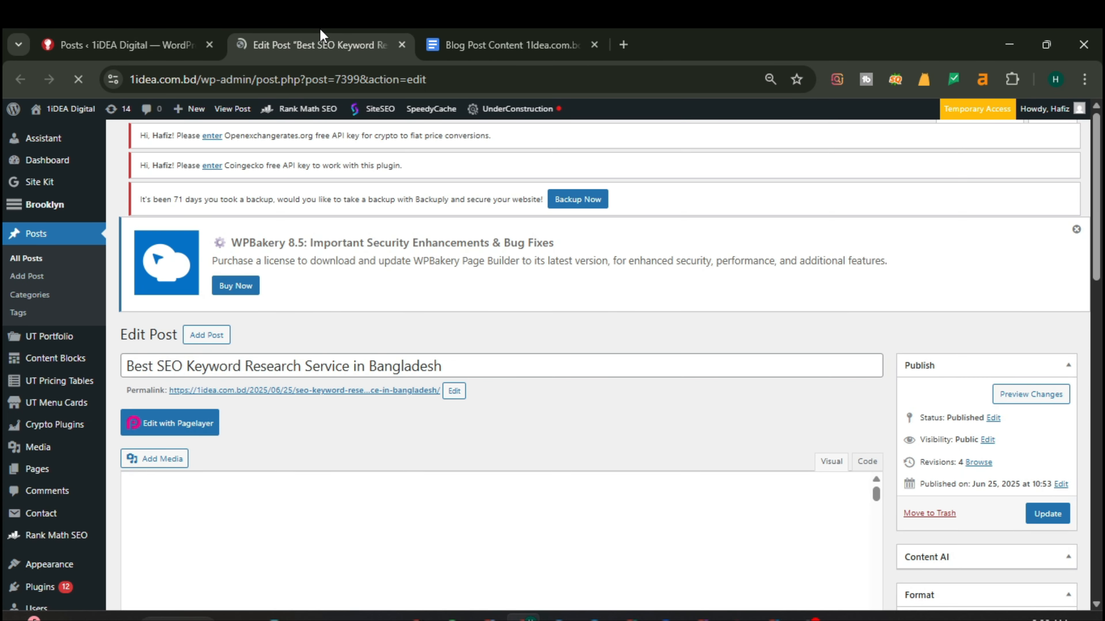
# Review the post's content, featured image and SiteSEO analysis down to the Rank Math Focus Keyword field
pyautogui.scroll(-3, 833, 373)
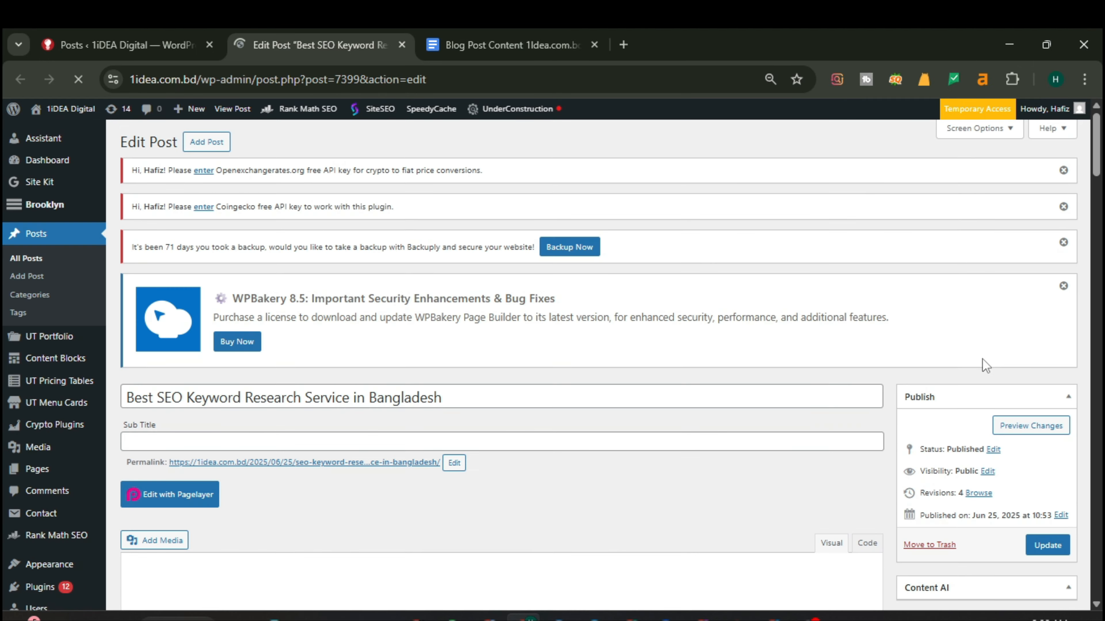
pyautogui.scroll(-8, 853, 368)
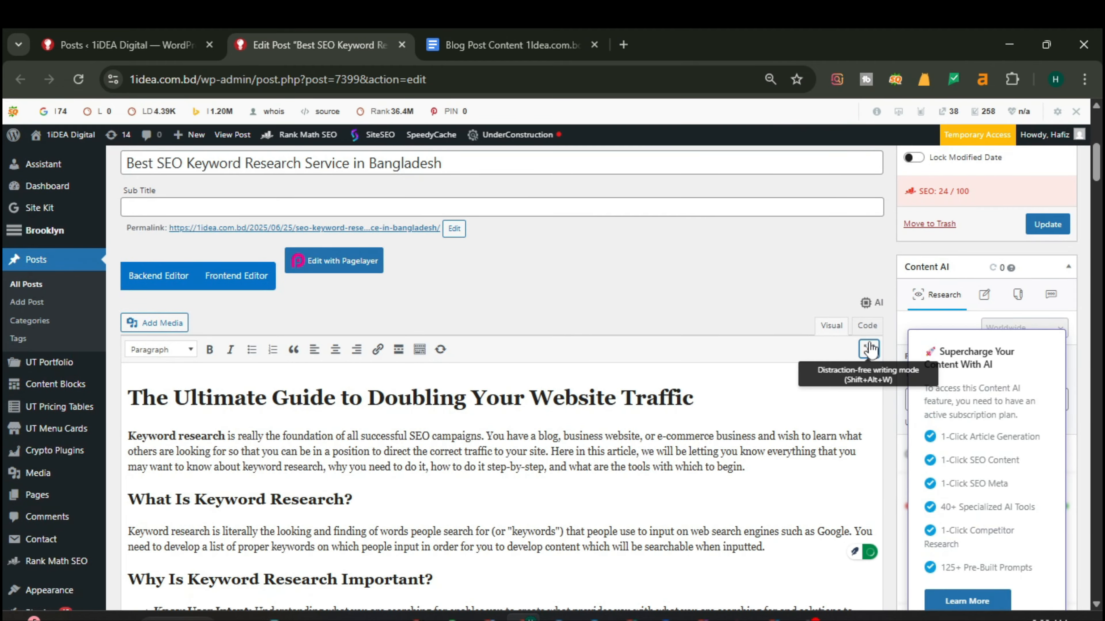
pyautogui.scroll(-15, 829, 320)
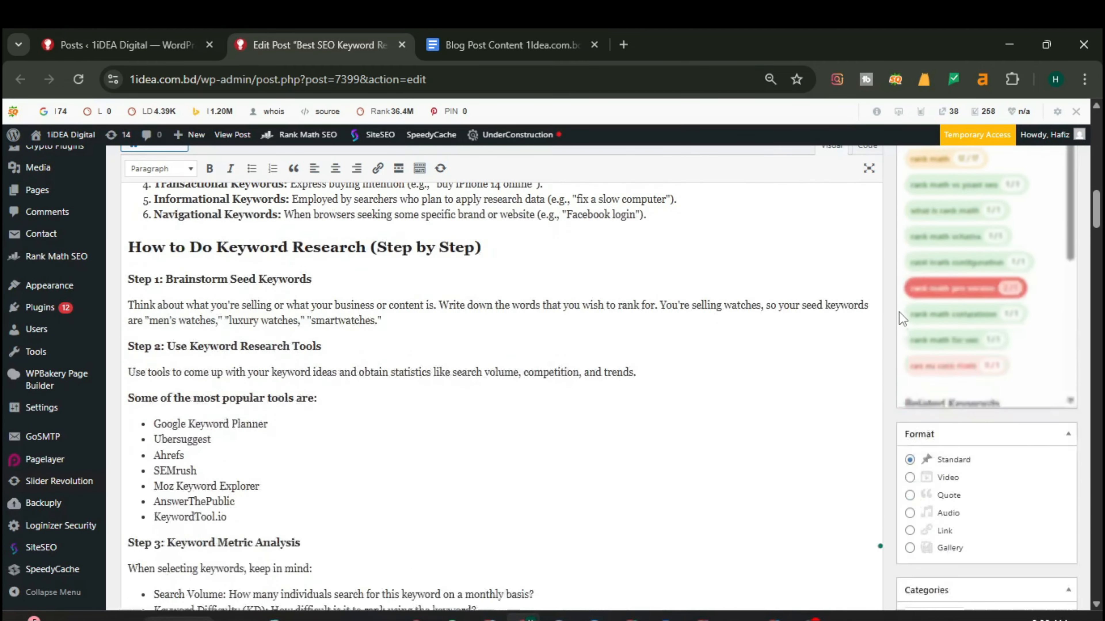
pyautogui.scroll(-15, 900, 319)
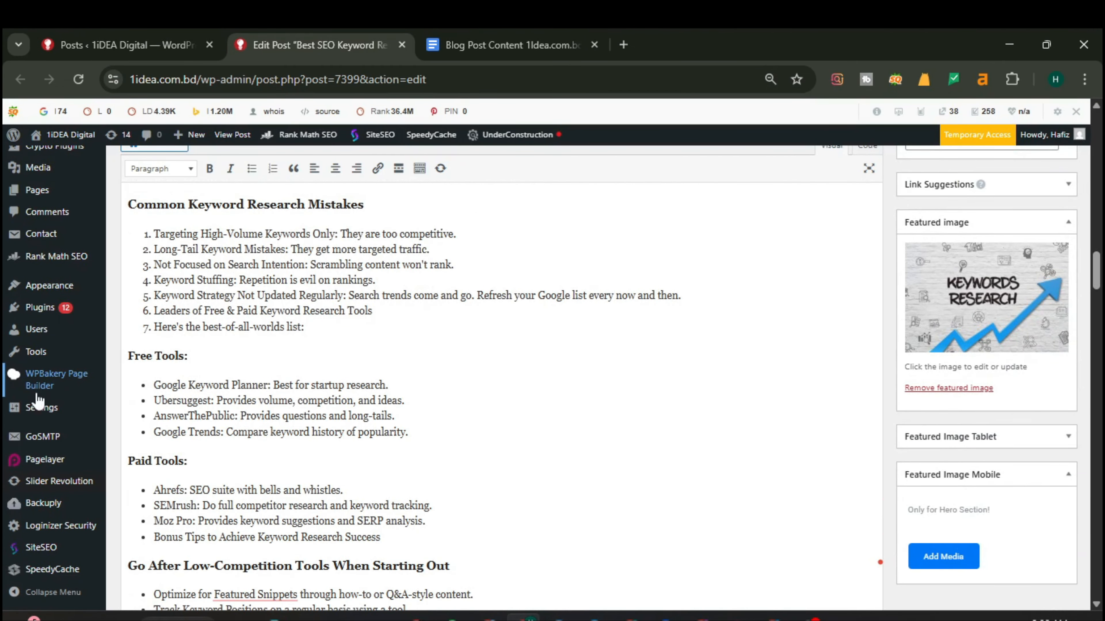
pyautogui.scroll(-10, 894, 394)
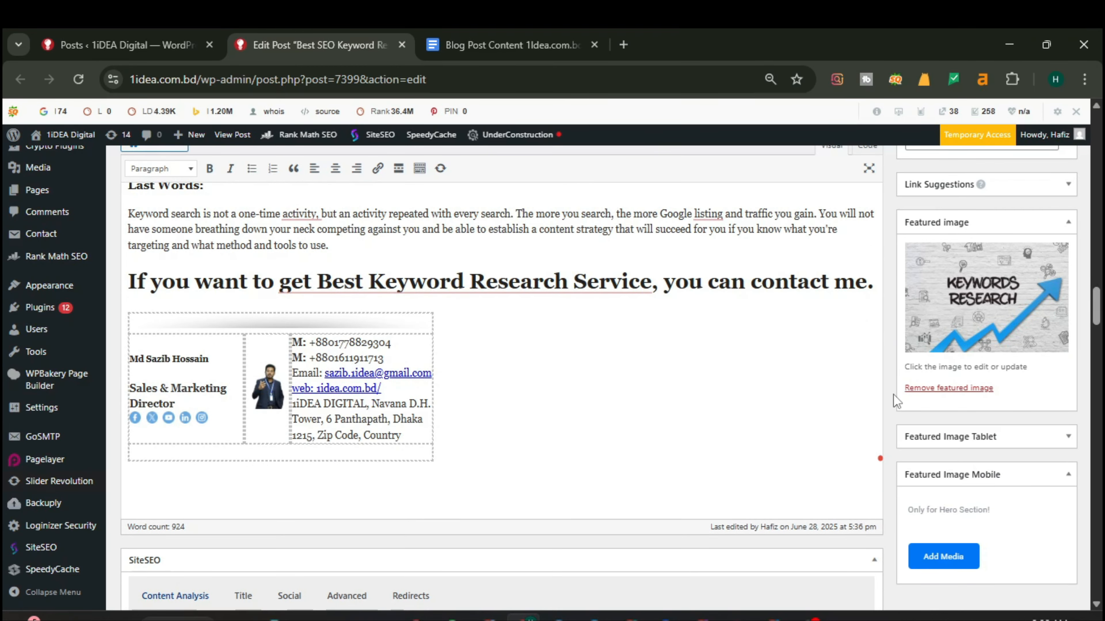
pyautogui.scroll(-10, 892, 394)
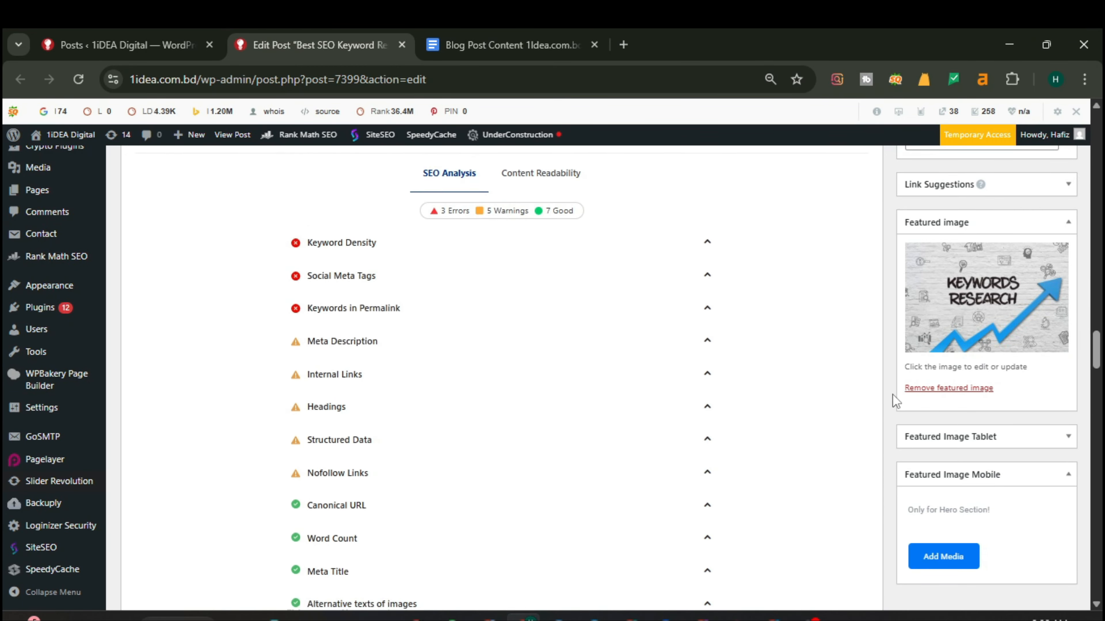
pyautogui.scroll(-10, 892, 394)
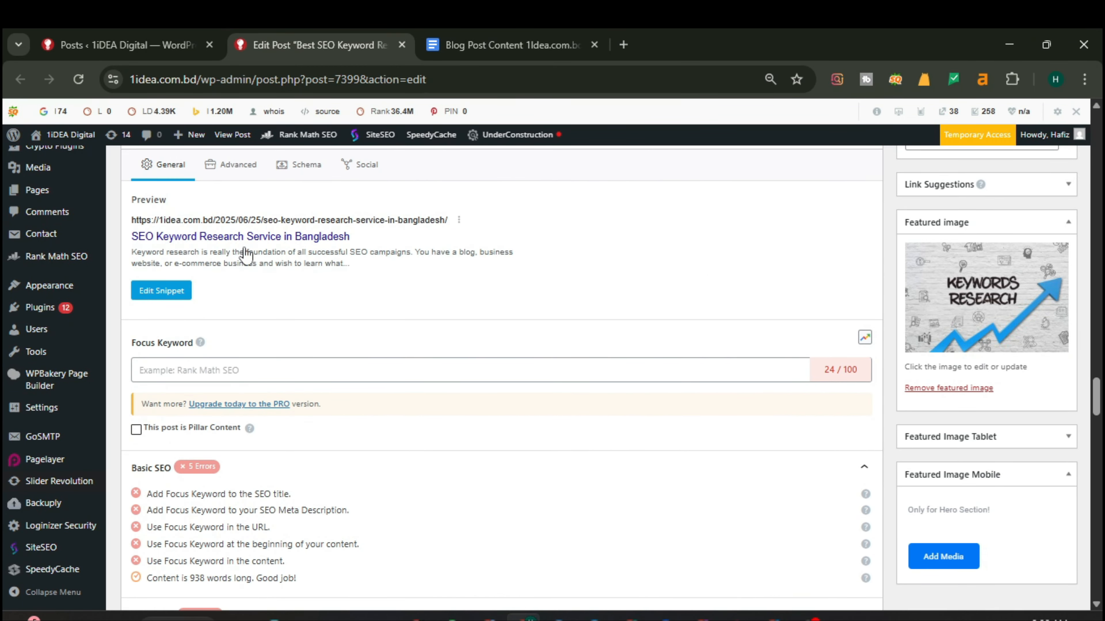
pyautogui.click(215, 374)
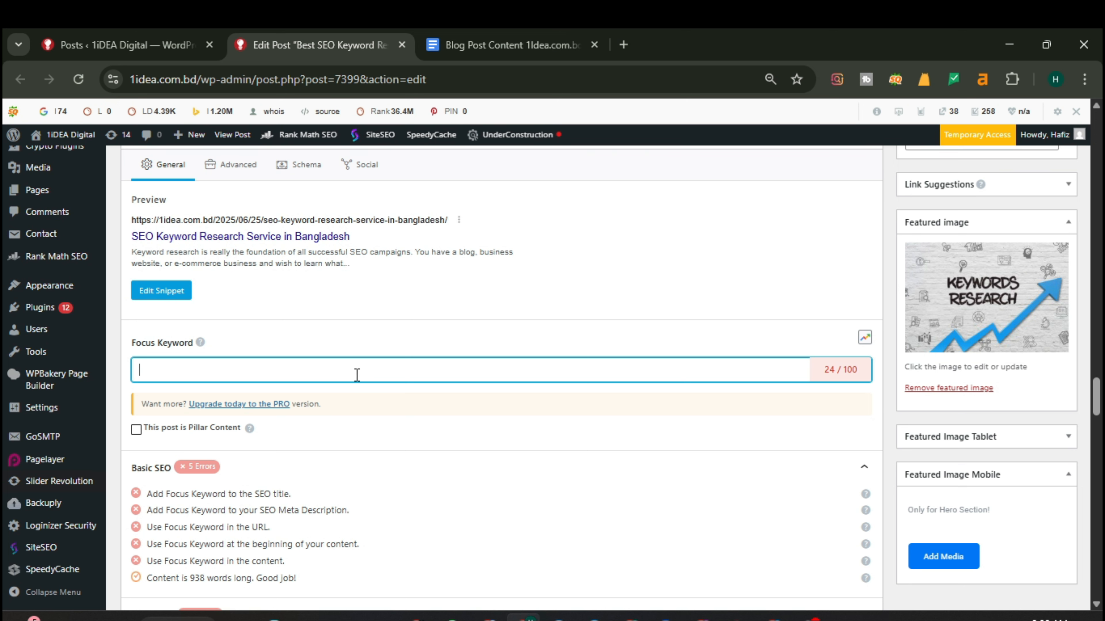
# Collapse the Basic SEO checks in the post's Rank Math section
pyautogui.scroll(-3, 361, 375)
pyautogui.click(261, 309)
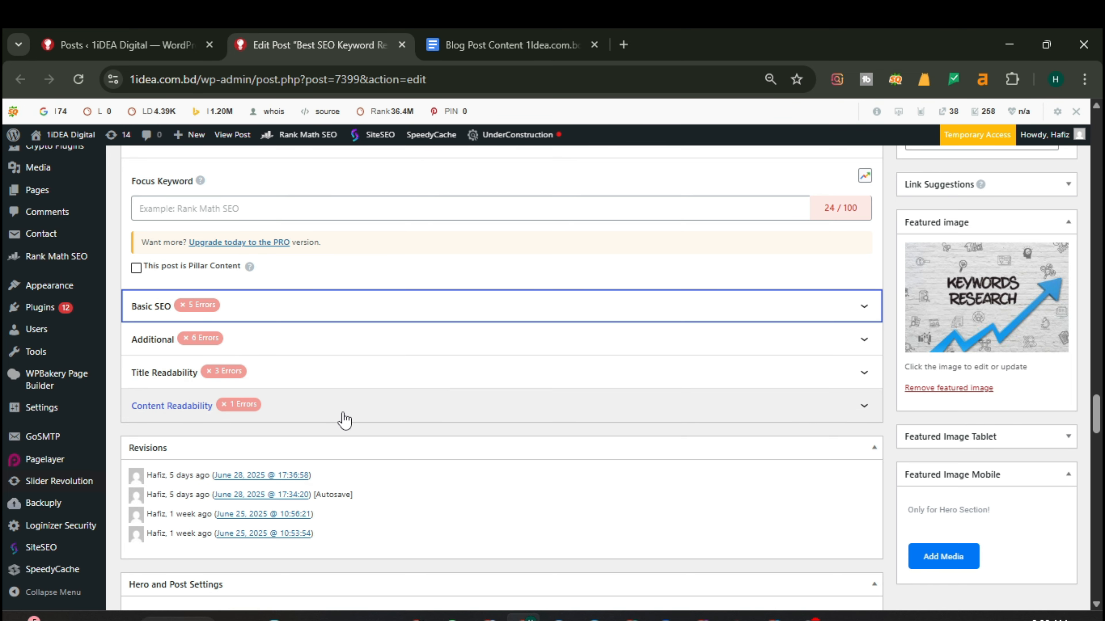
pyautogui.scroll(2, 488, 365)
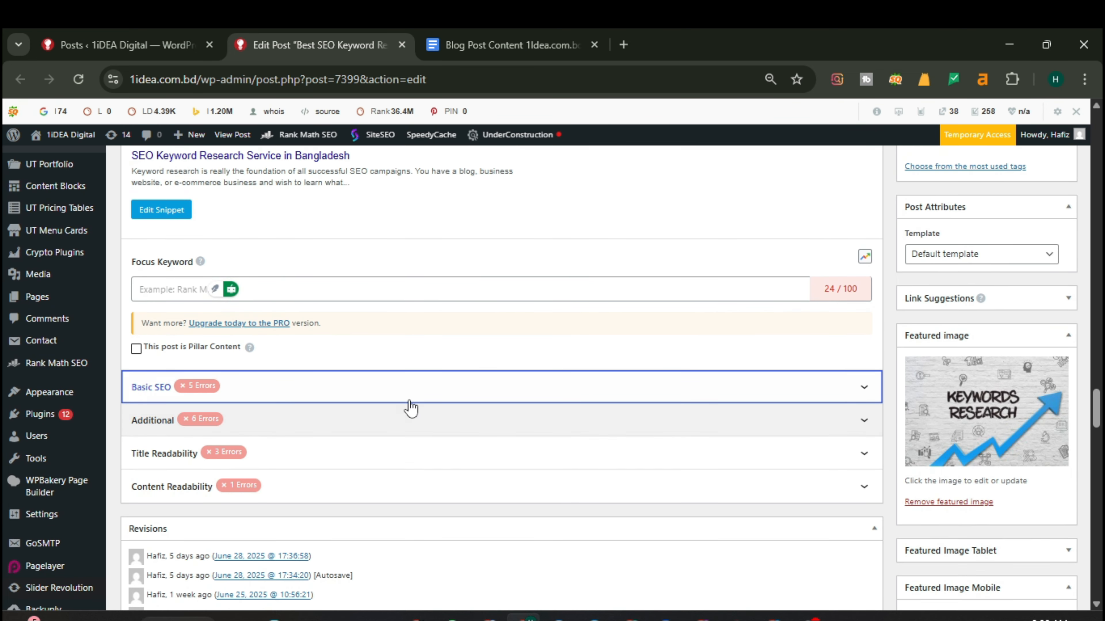
pyautogui.scroll(4, 456, 414)
pyautogui.scroll(-6, 390, 452)
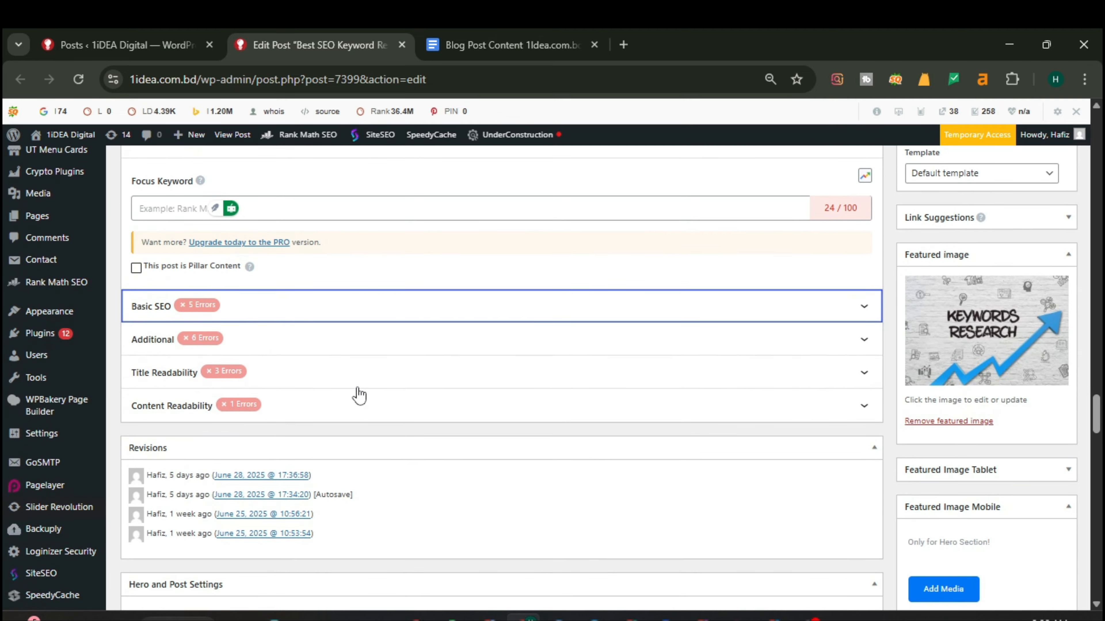
# Expand the Basic SEO, Additional, Title Readability and Content Readability checks and review their items
pyautogui.click(264, 316)
pyautogui.scroll(-4, 264, 314)
pyautogui.click(265, 301)
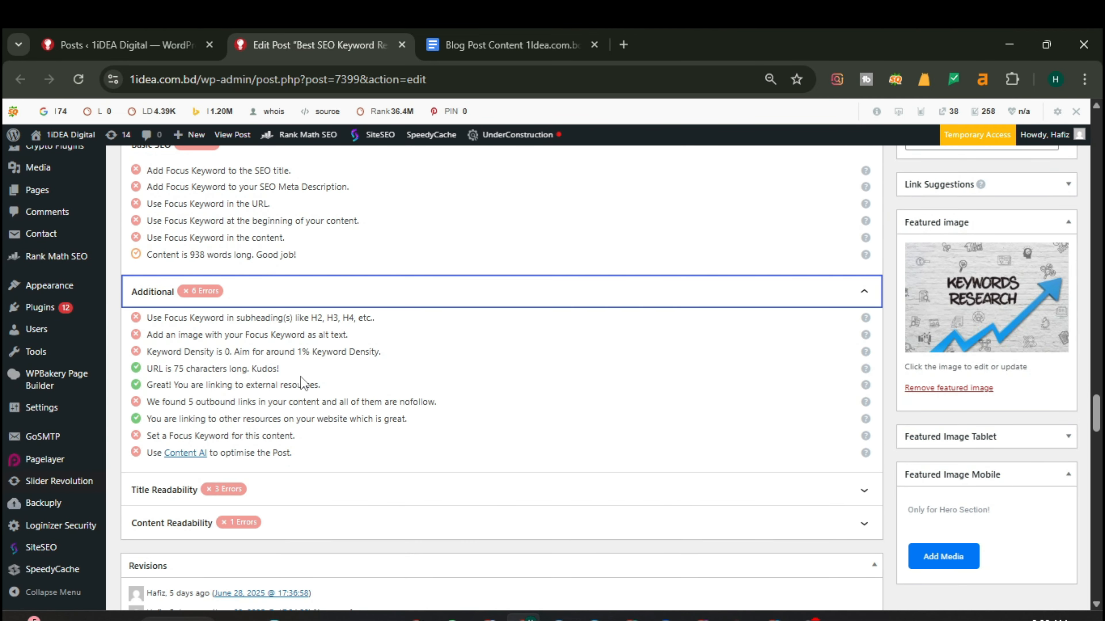
pyautogui.scroll(-4, 303, 383)
pyautogui.click(284, 329)
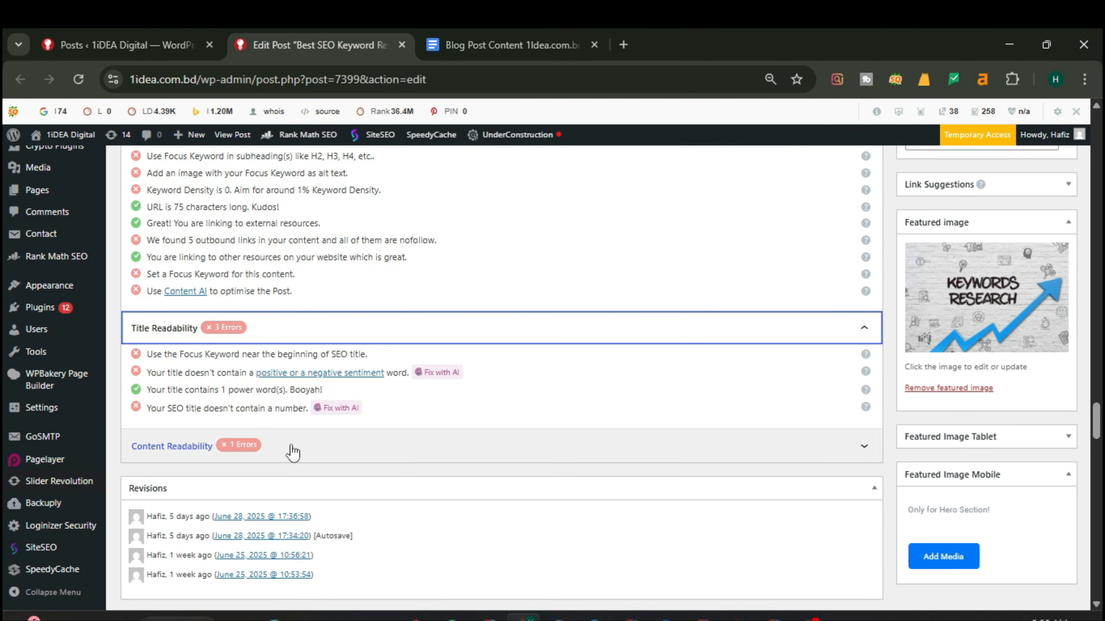
pyautogui.click(292, 452)
pyautogui.scroll(2, 387, 373)
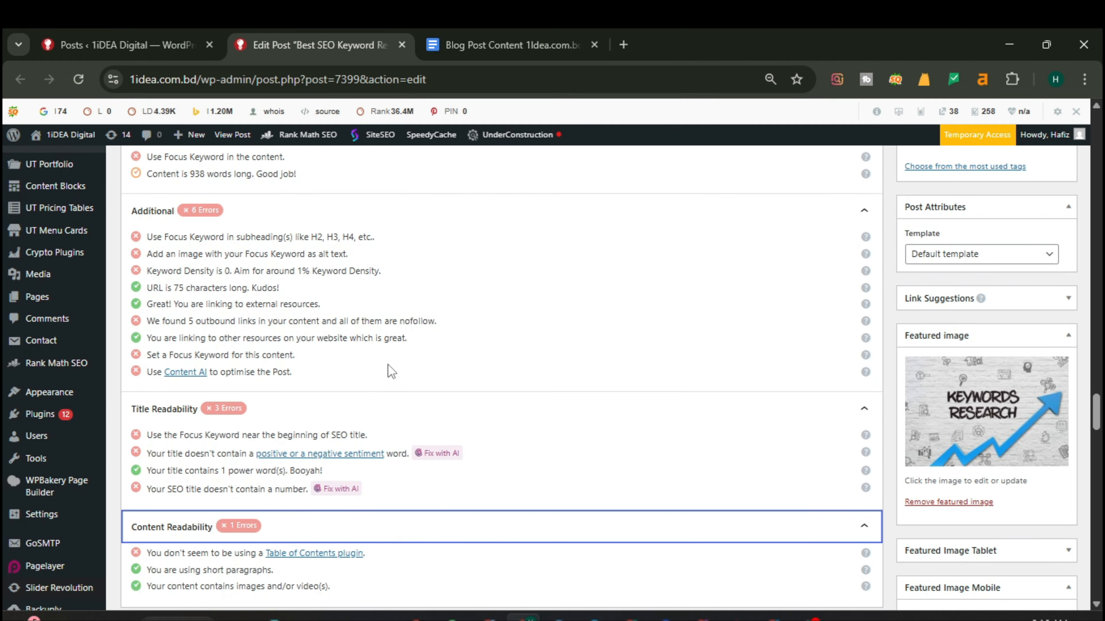
pyautogui.hotkey('ctrl', '-')
pyautogui.scroll(-15, 903, 468)
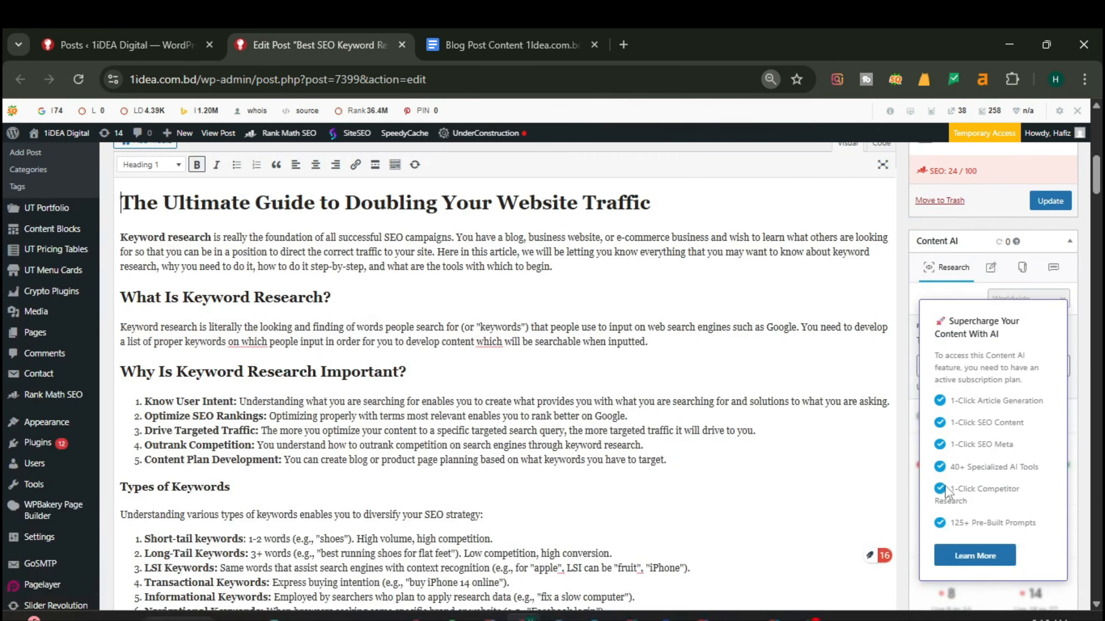
# Re-examine the failed and passed items in the Rank Math Basic SEO, Additional, Title Readability and Content Readability checks
pyautogui.scroll(-20, 902, 474)
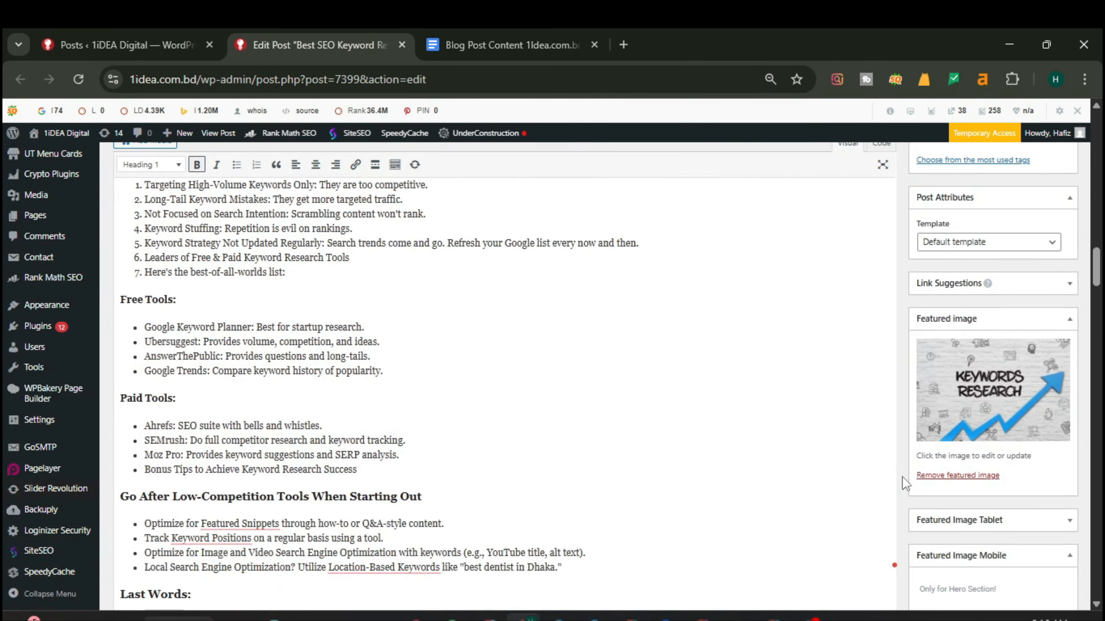
pyautogui.scroll(-10, 904, 479)
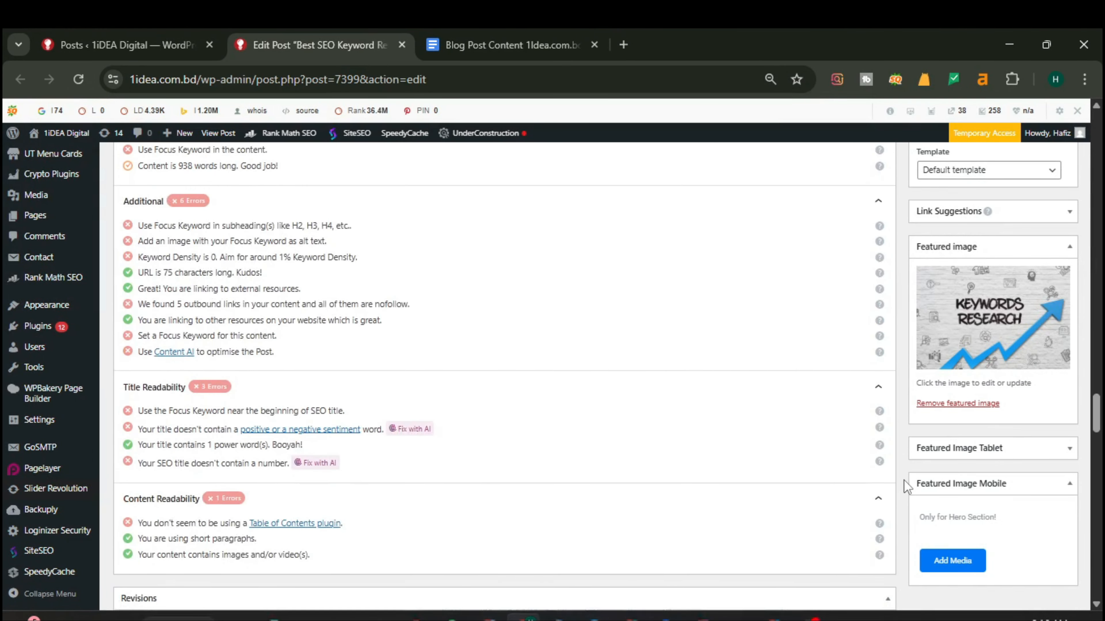
pyautogui.scroll(3, 904, 480)
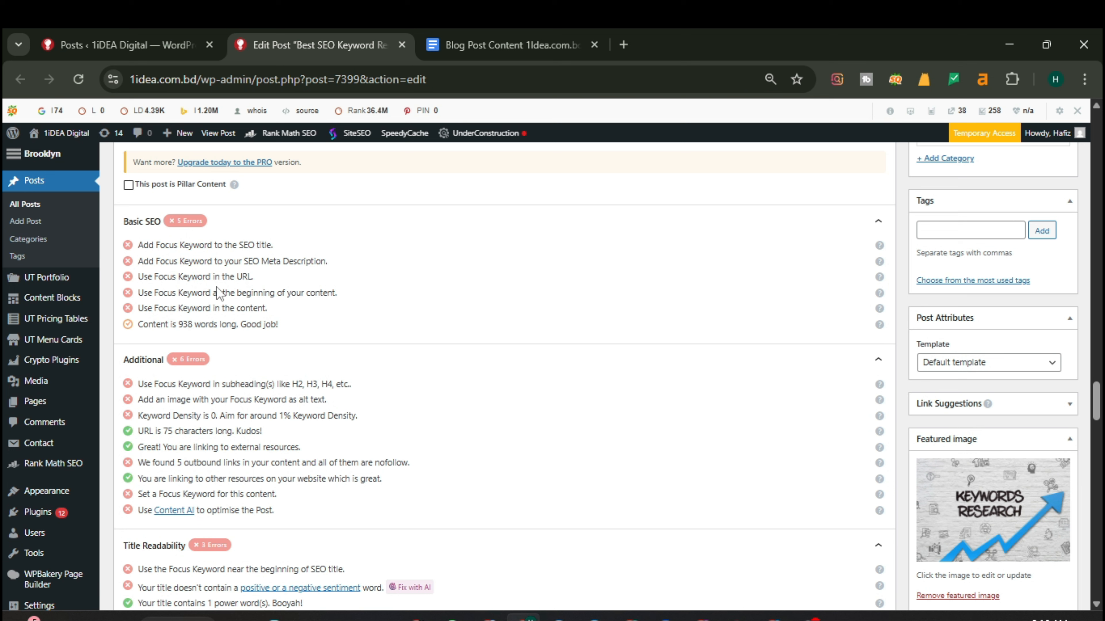
pyautogui.scroll(-5, 313, 495)
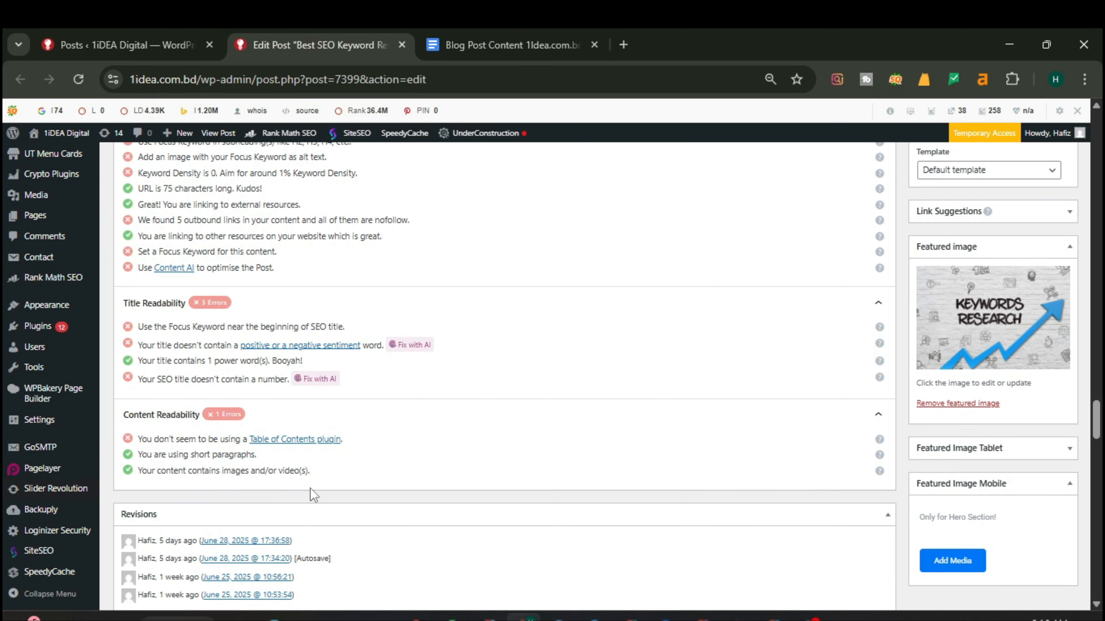
pyautogui.scroll(15, 438, 408)
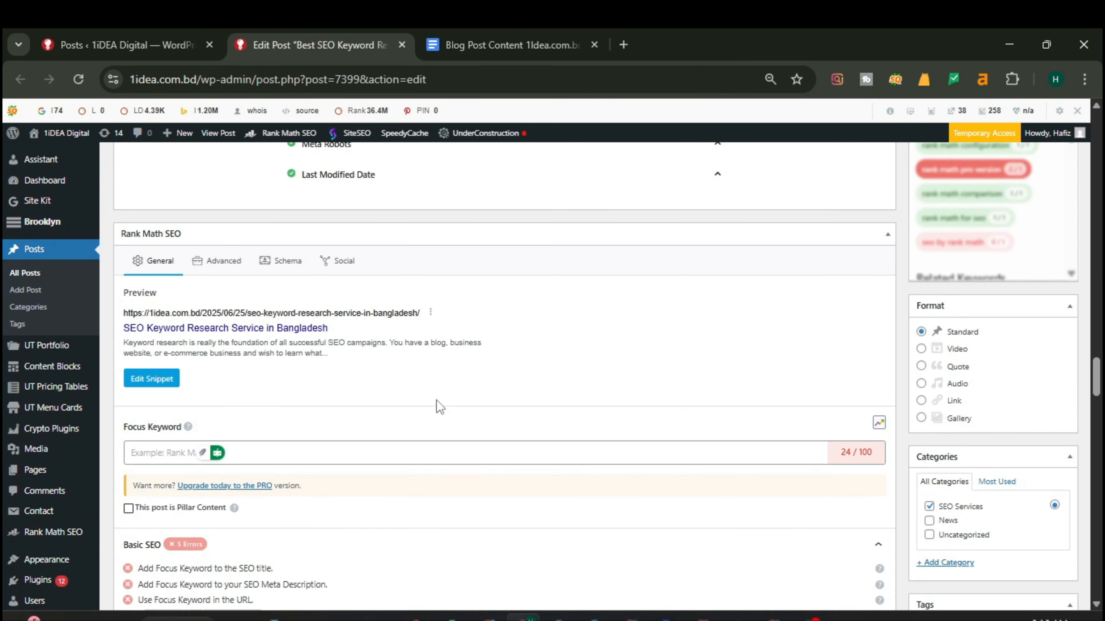
pyautogui.scroll(15, 448, 412)
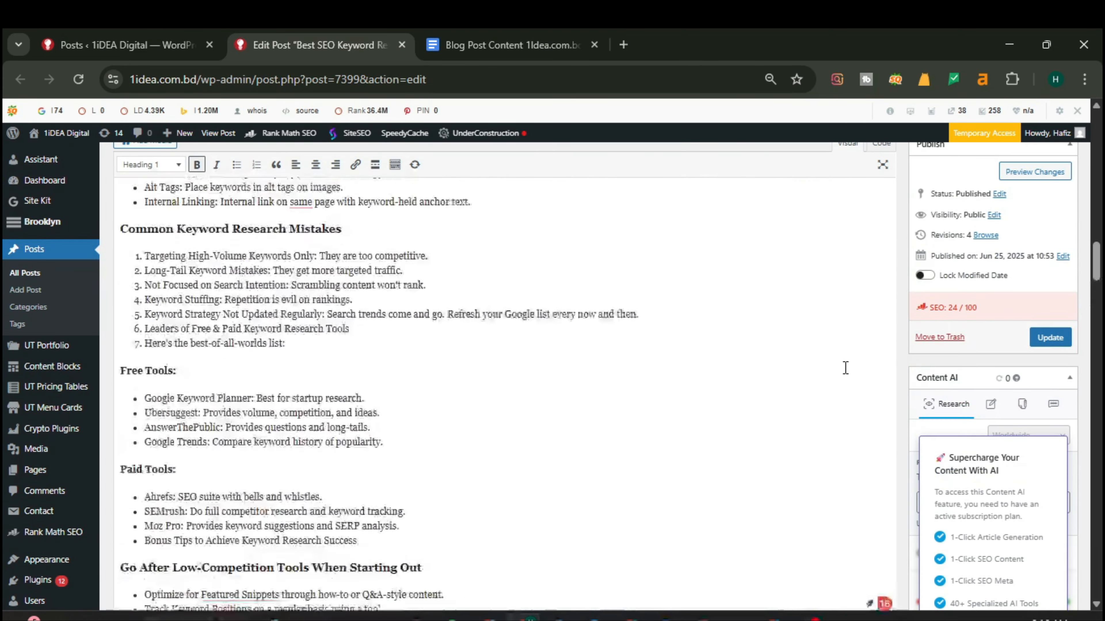
pyautogui.scroll(6, 400, 395)
# Switch to the Google Docs document "Blog Post Content 1Idea.com.bd" and review its Keyword Research draft from the beginning to Last Words
pyautogui.click(558, 32)
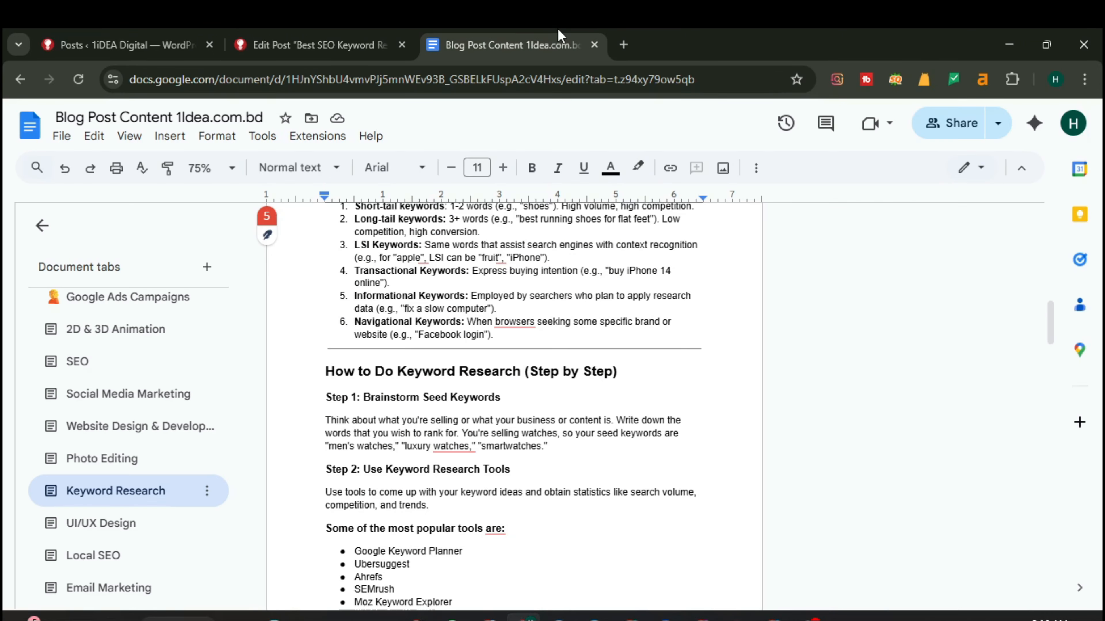
pyautogui.scroll(15, 435, 422)
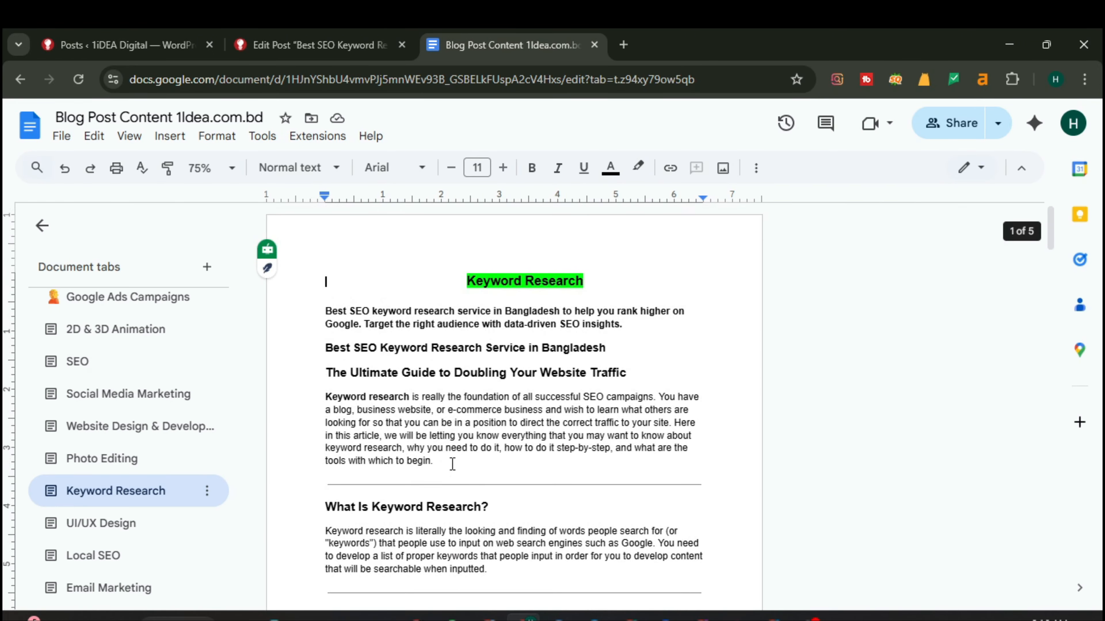
pyautogui.scroll(-15, 442, 413)
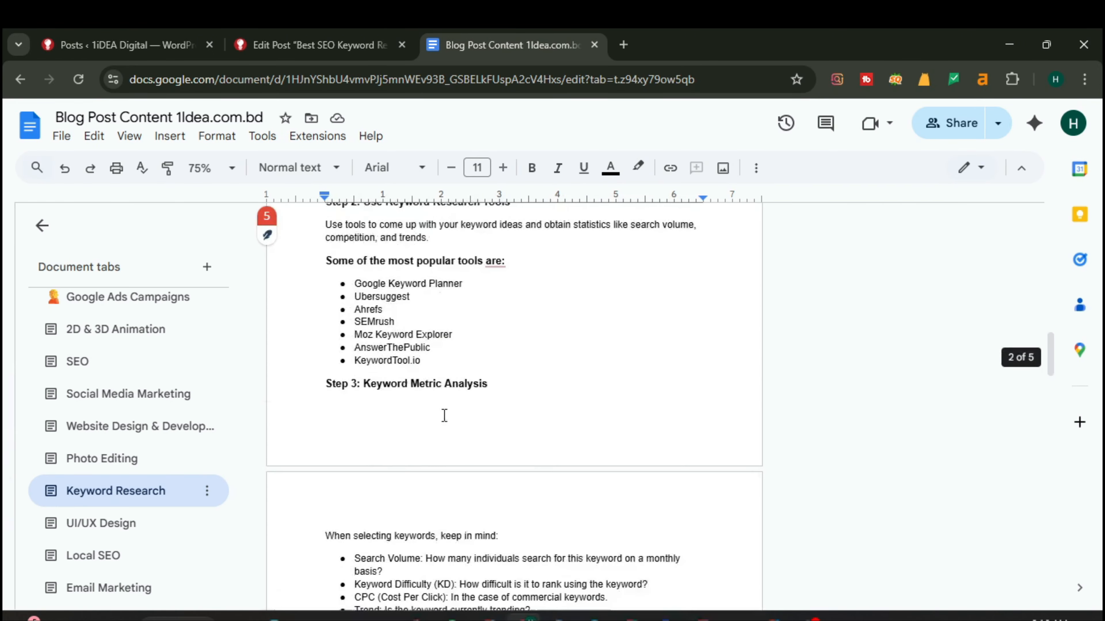
pyautogui.scroll(-20, 445, 413)
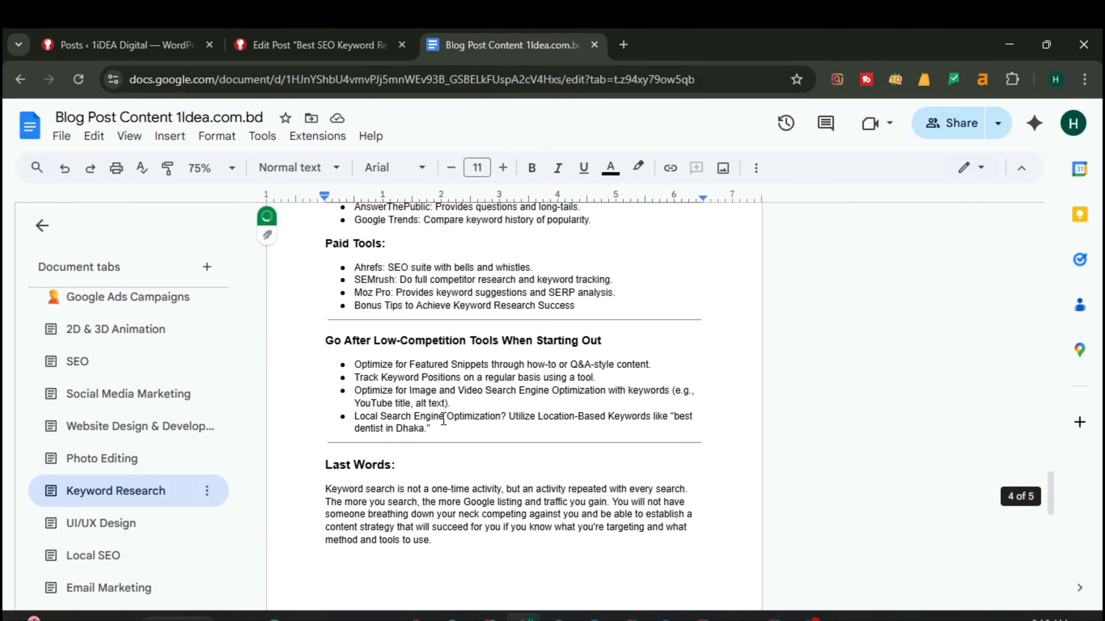
# Return to the WordPress post editor and review the post's title, permalink, publish details and opening paragraphs
pyautogui.click(313, 45)
pyautogui.scroll(7, 425, 546)
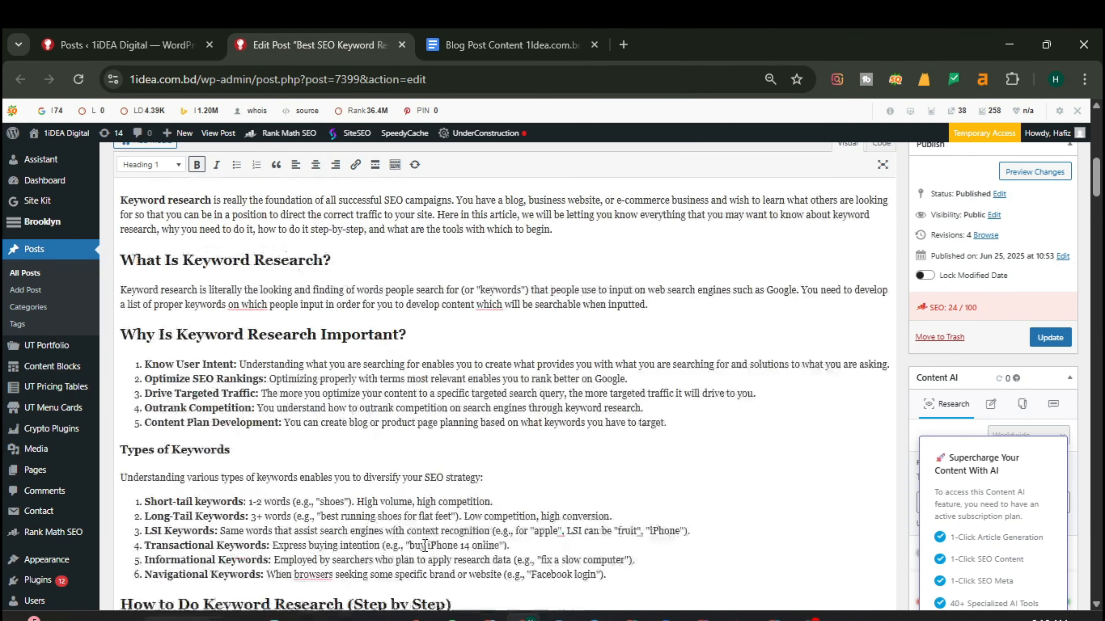
pyautogui.scroll(10, 482, 424)
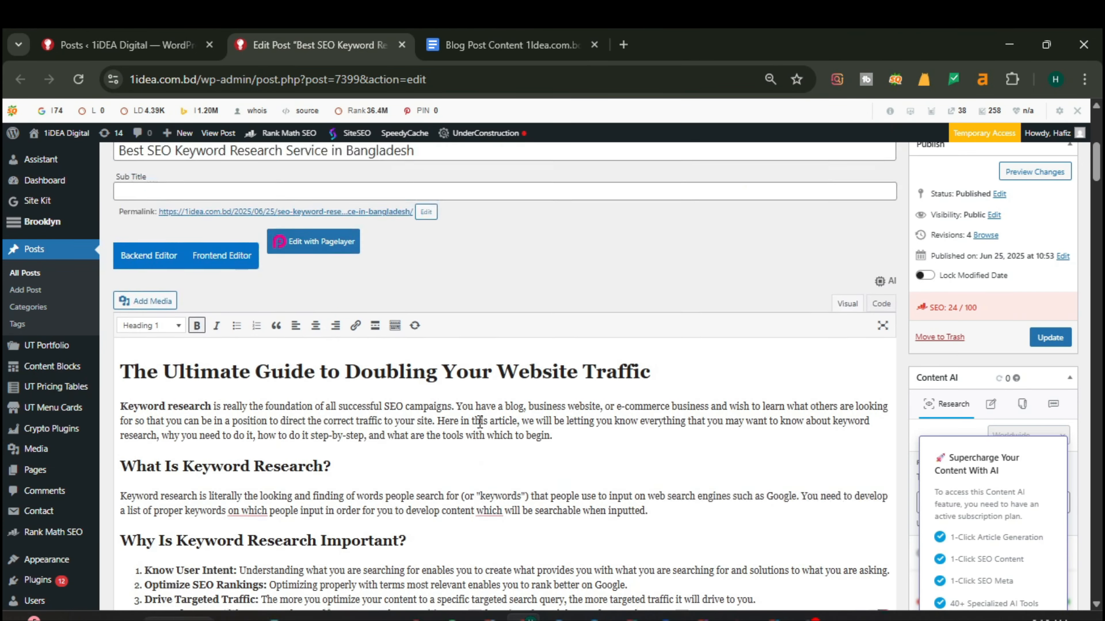
pyautogui.scroll(-4, 844, 340)
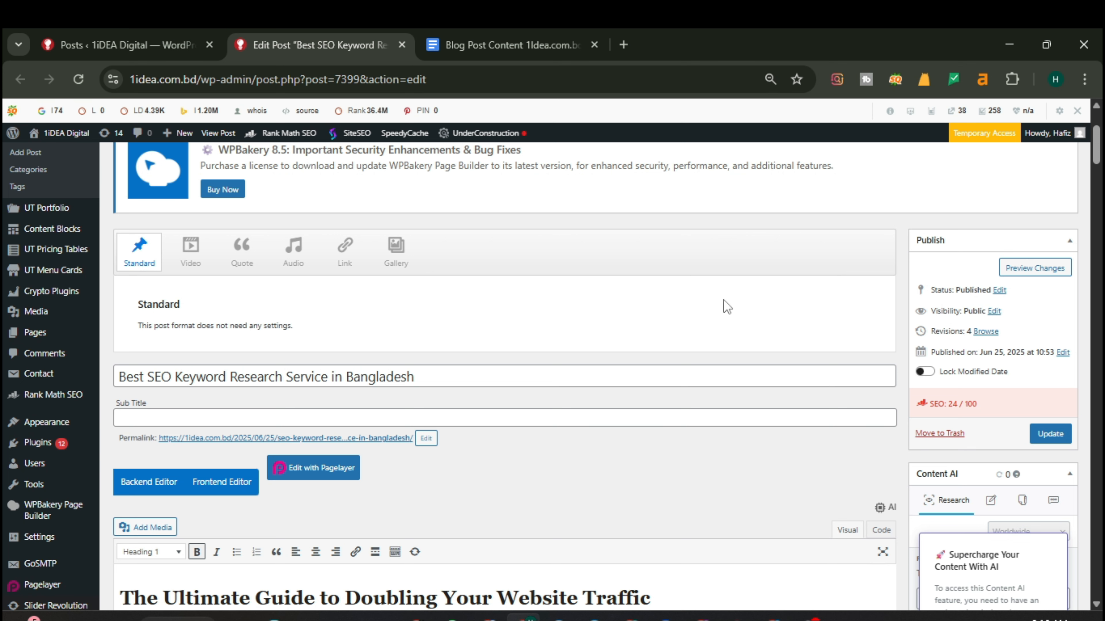
pyautogui.scroll(-2, 735, 318)
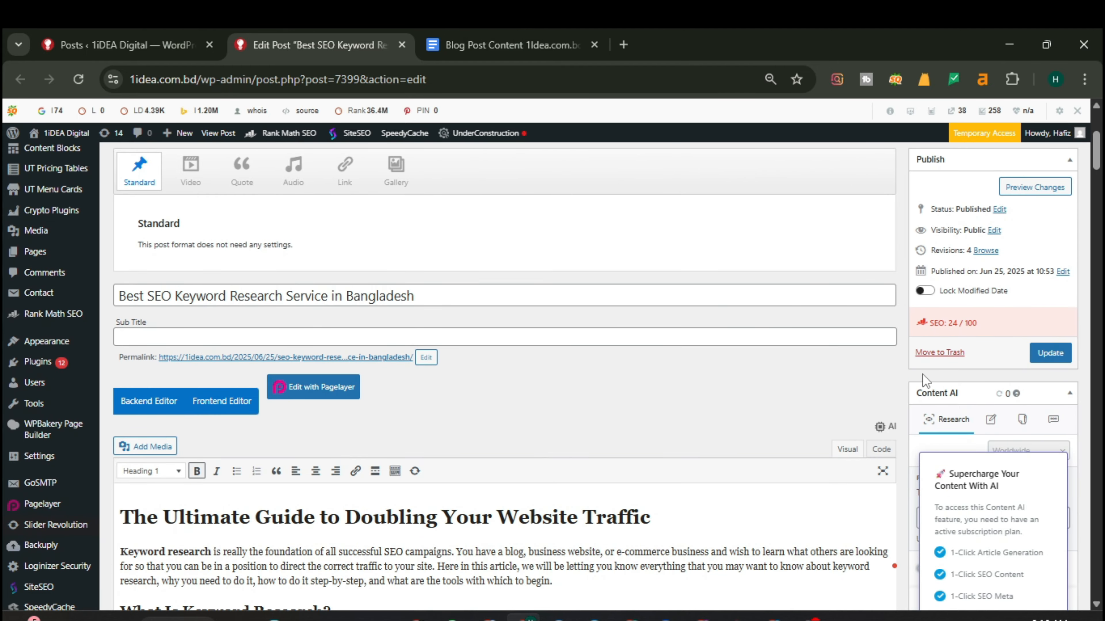
pyautogui.scroll(-2, 472, 363)
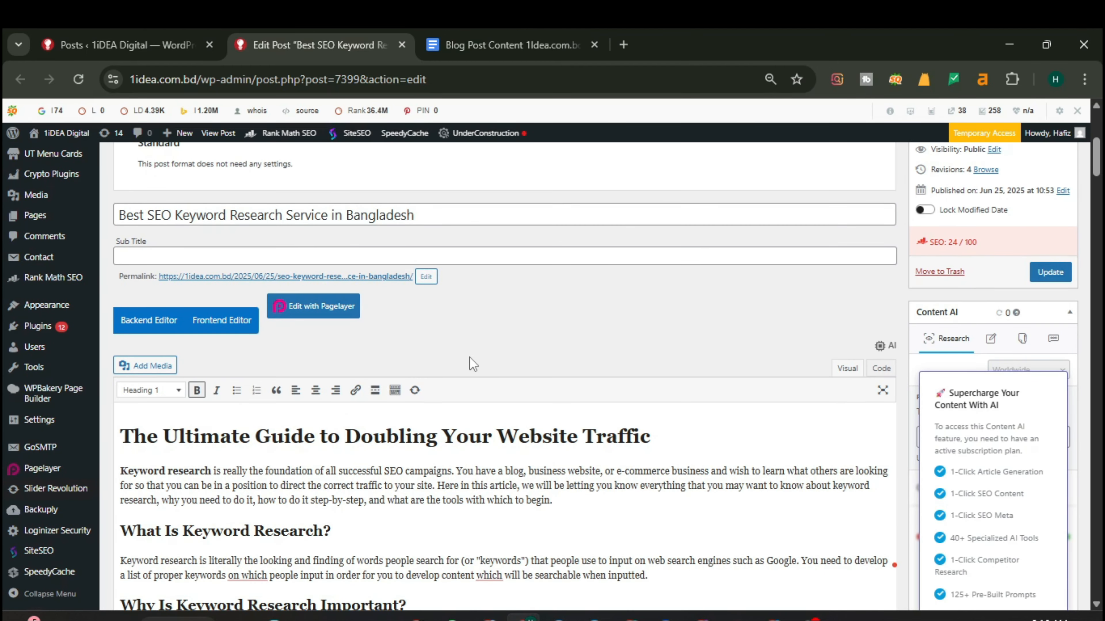
pyautogui.scroll(2, 514, 351)
pyautogui.click(472, 298)
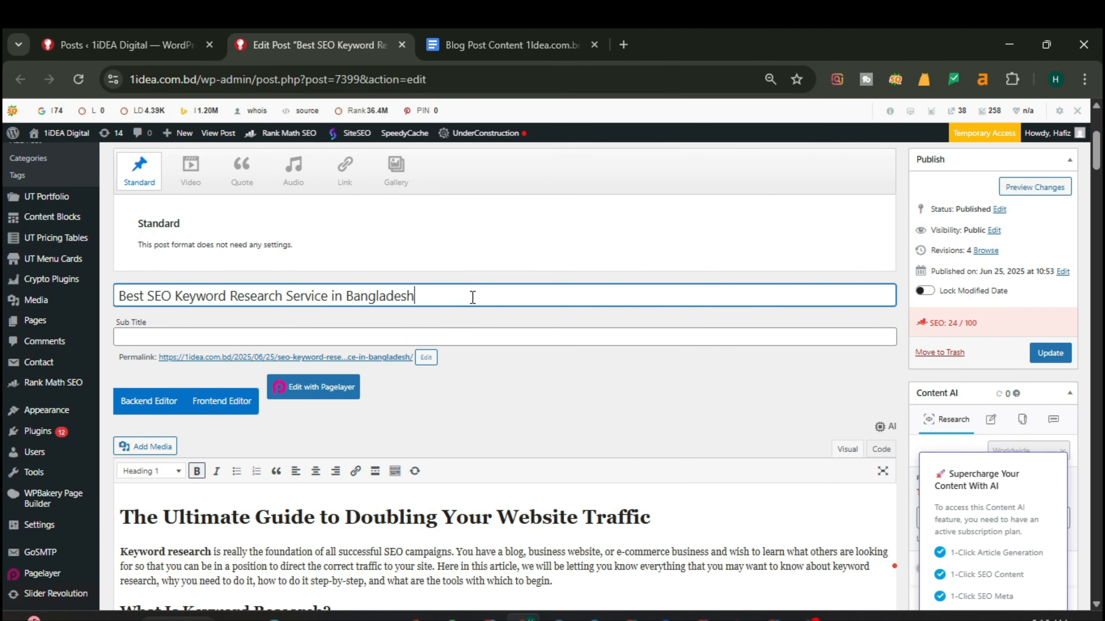
# Review the post's body, closing contact block, featured image and empty Rank Math Focus Keyword field
pyautogui.scroll(-8, 547, 321)
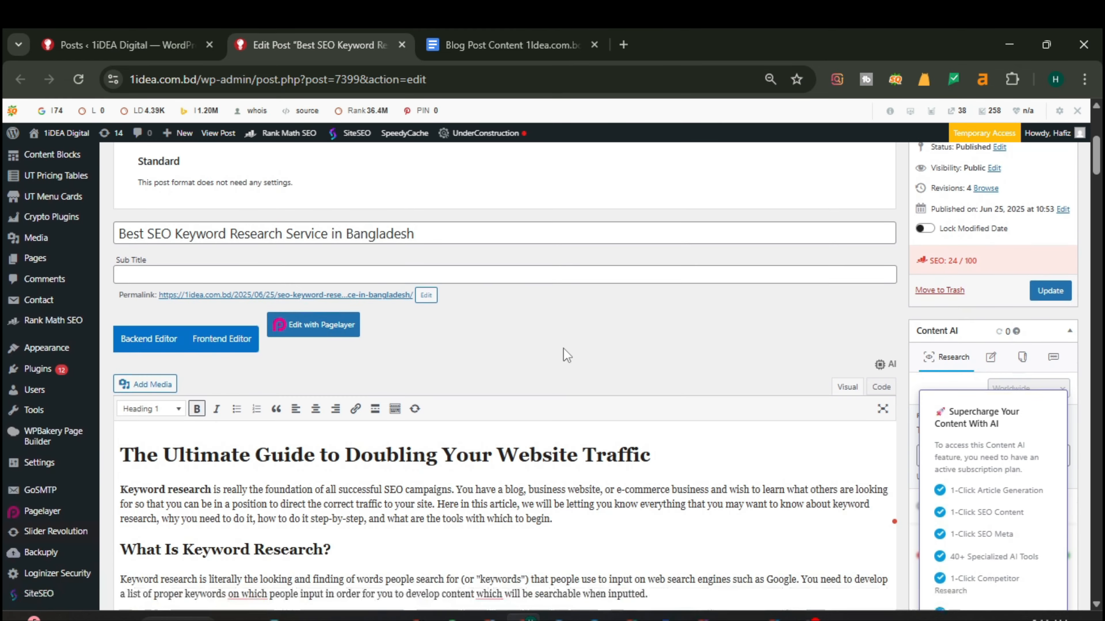
pyautogui.scroll(-20, 339, 453)
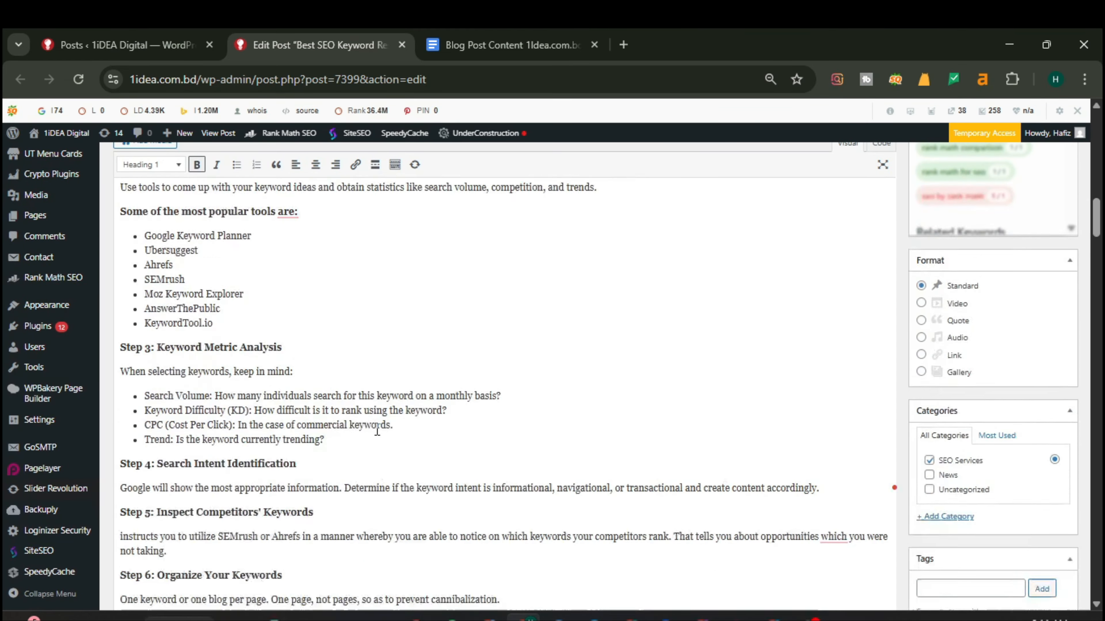
pyautogui.scroll(-8, 378, 427)
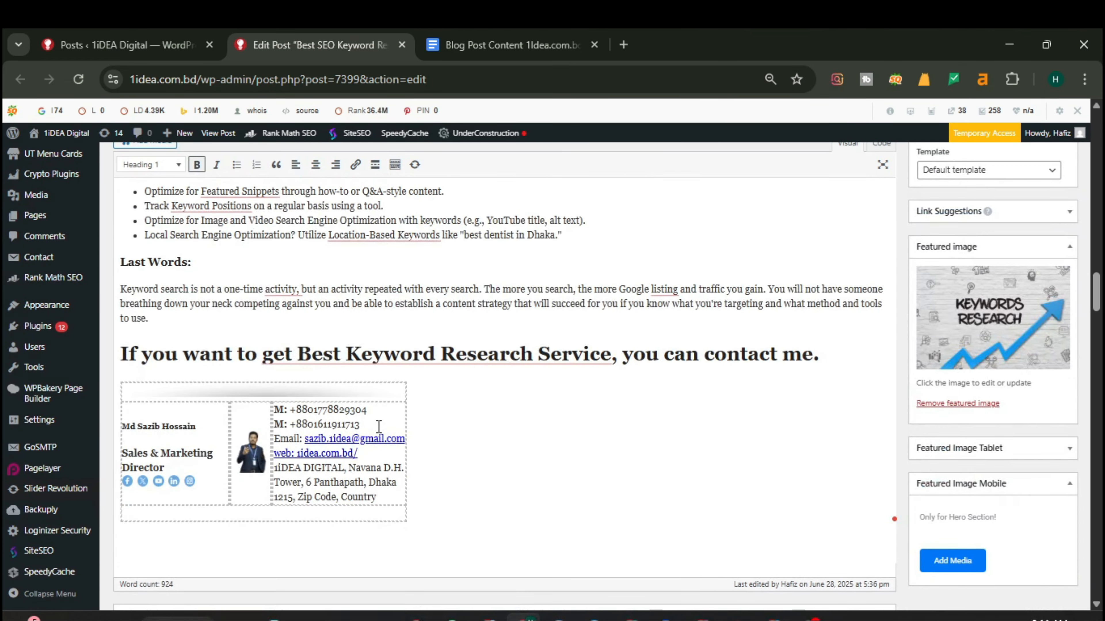
pyautogui.scroll(-3, 476, 376)
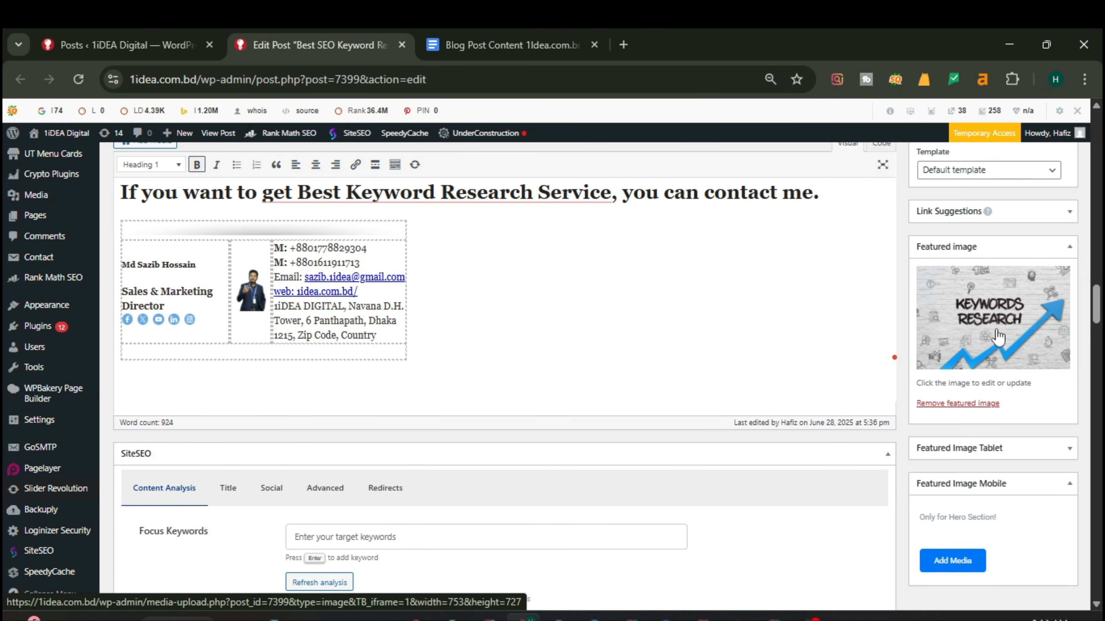
pyautogui.scroll(2, 898, 269)
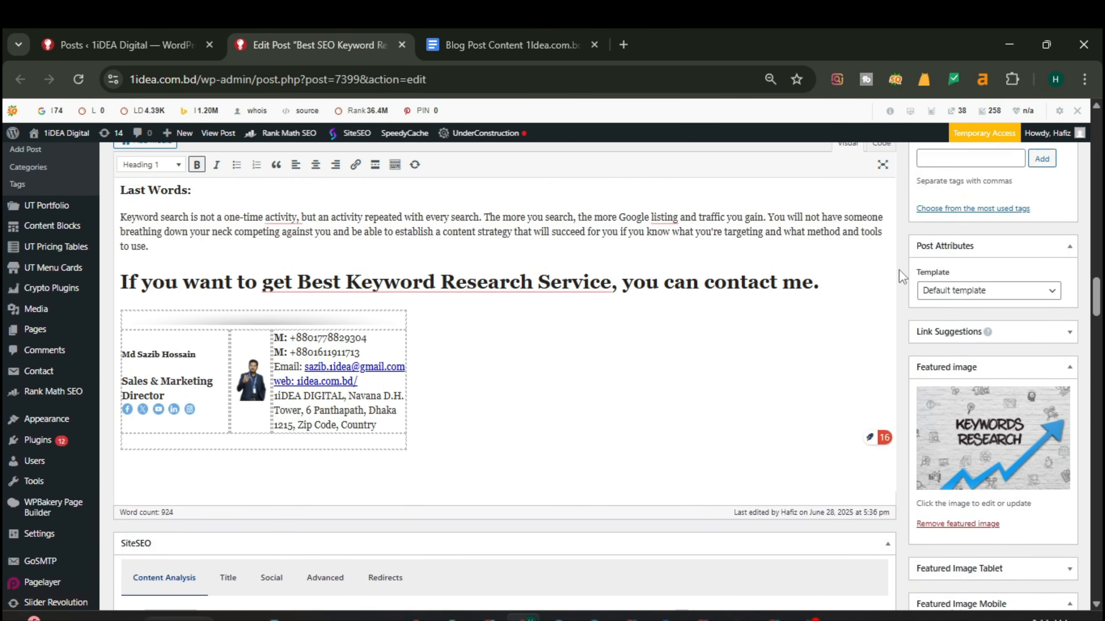
pyautogui.scroll(20, 900, 272)
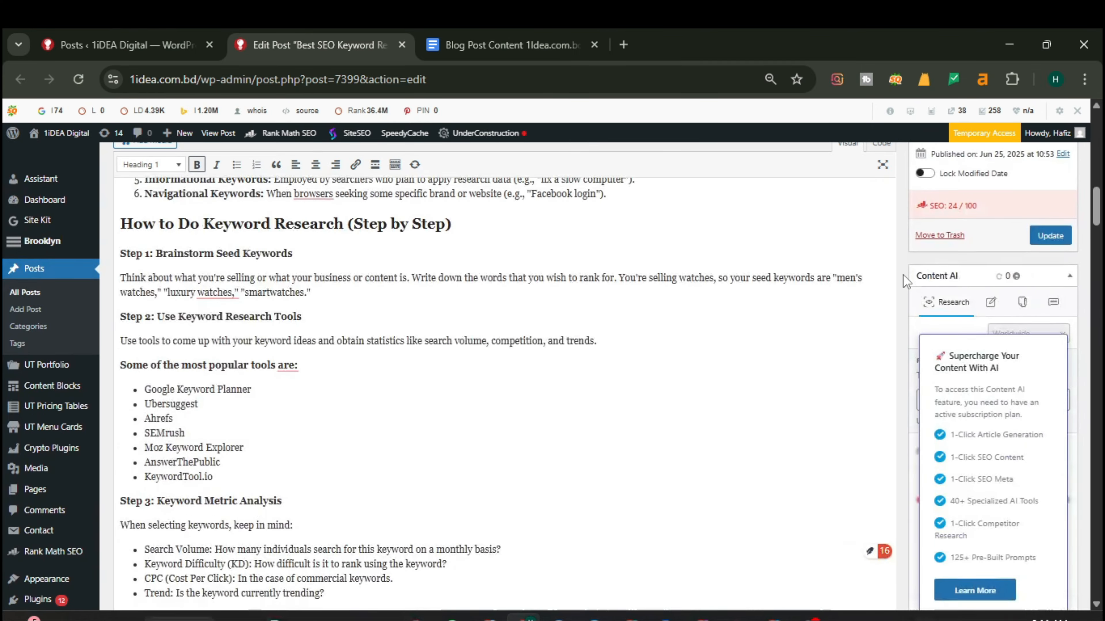
pyautogui.scroll(-20, 903, 274)
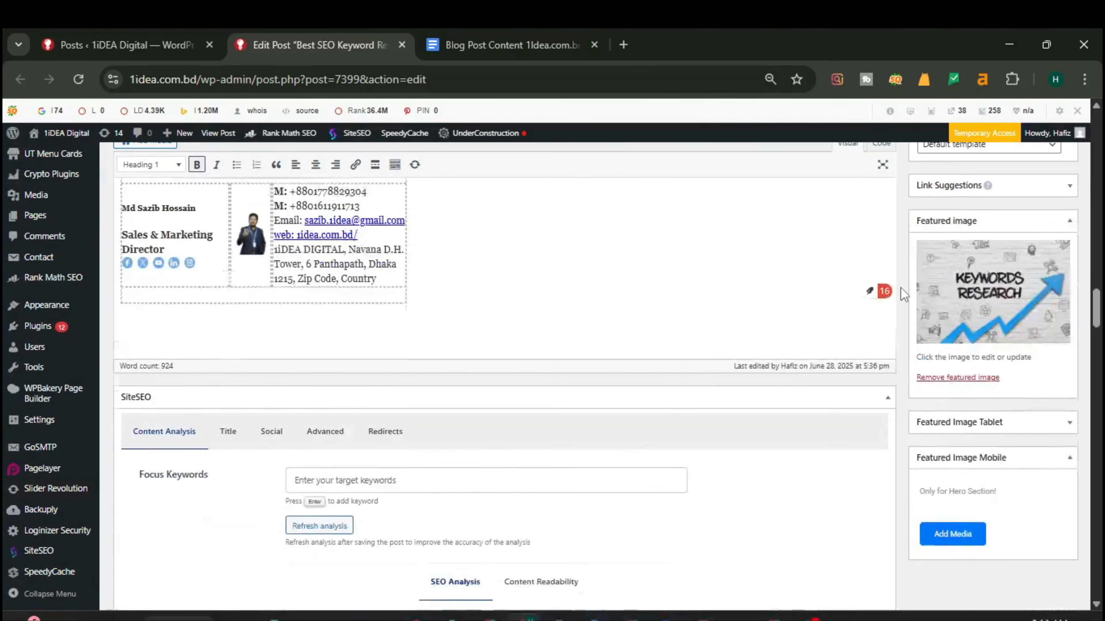
pyautogui.scroll(-20, 899, 291)
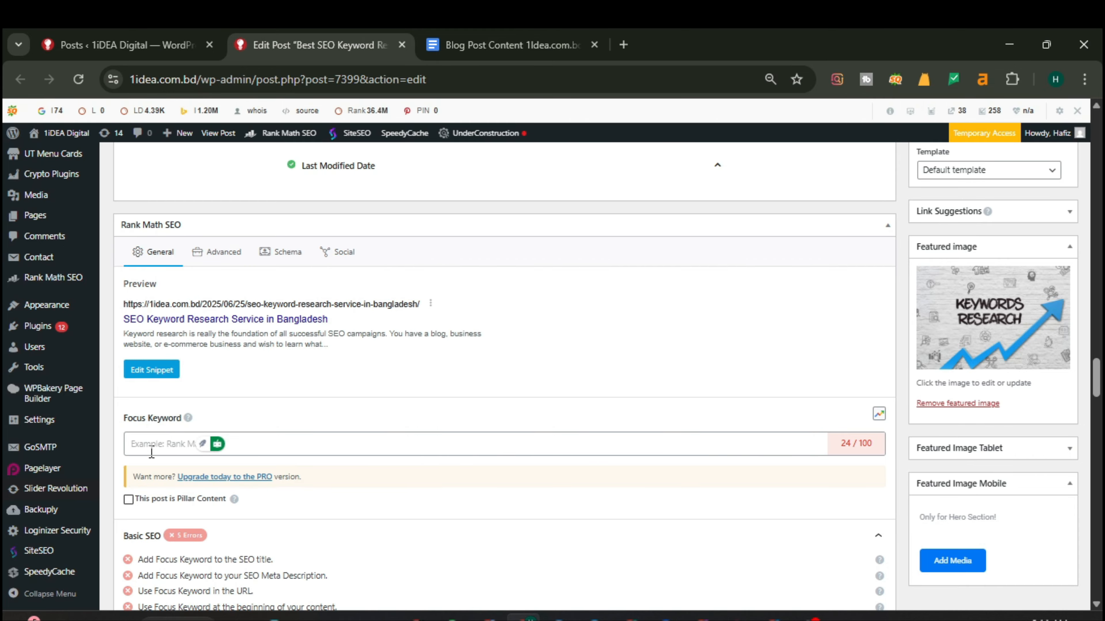
pyautogui.scroll(20, 495, 413)
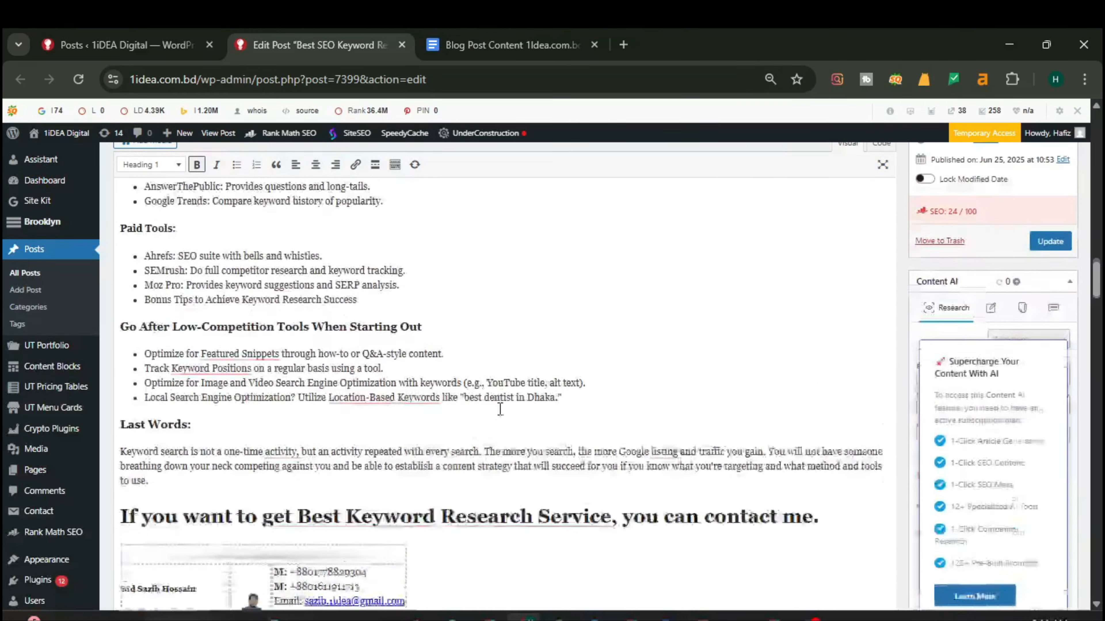
pyautogui.scroll(20, 501, 410)
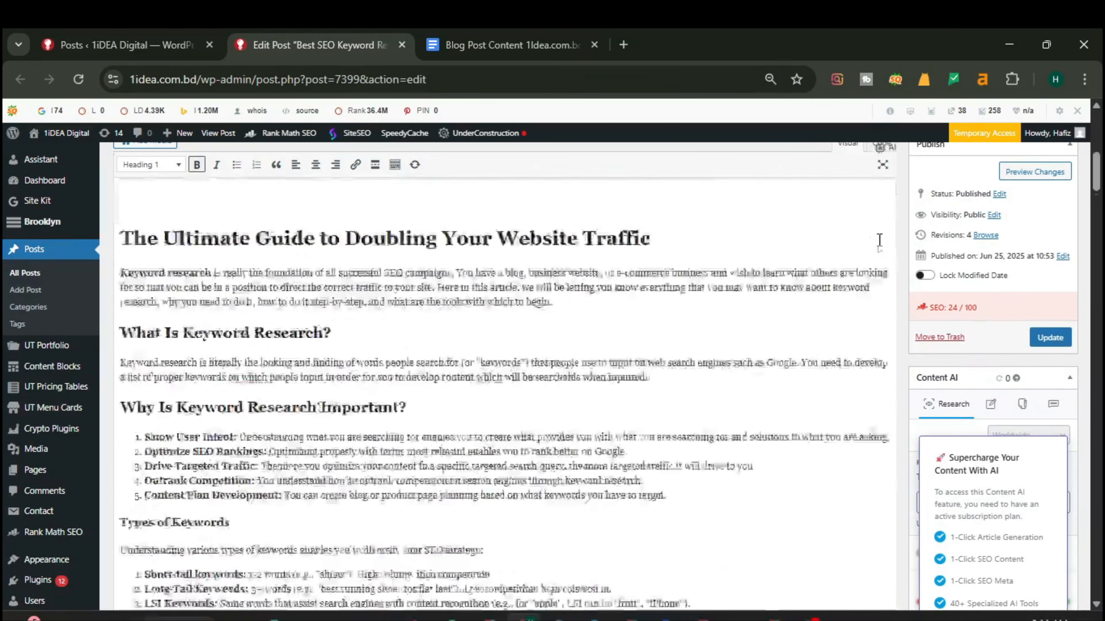
pyautogui.scroll(5, 913, 264)
# Copy "SEO Keyword Research" from the post title and add it as the Rank Math focus keyword
pyautogui.scroll(-6, 912, 263)
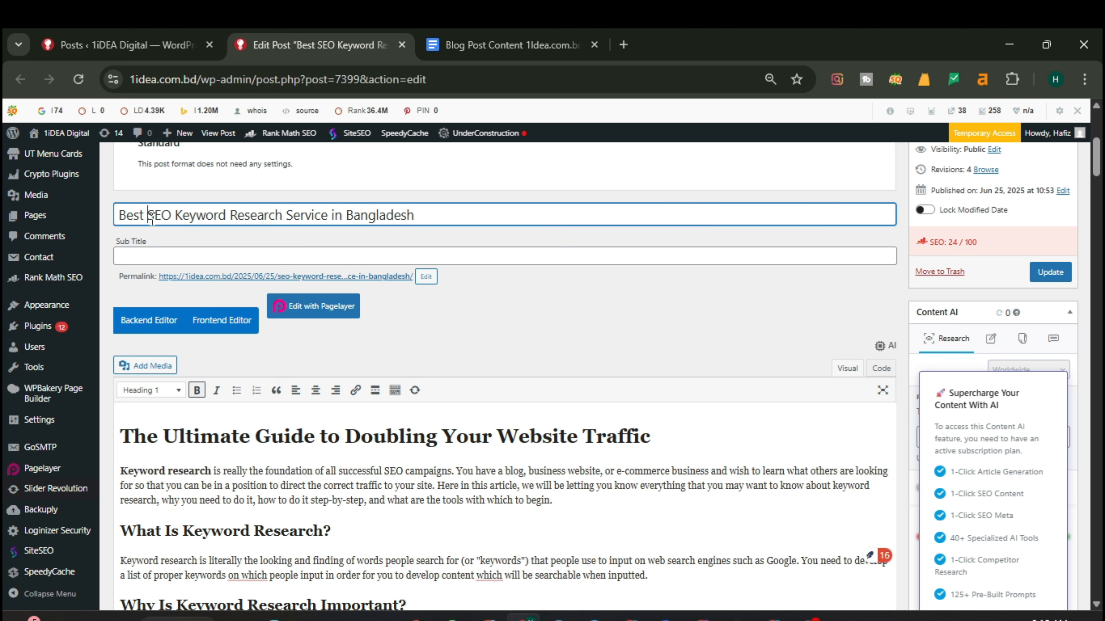
pyautogui.moveTo(148, 216); pyautogui.dragTo(283, 223)
pyautogui.hotkey('ctrl', 'c')
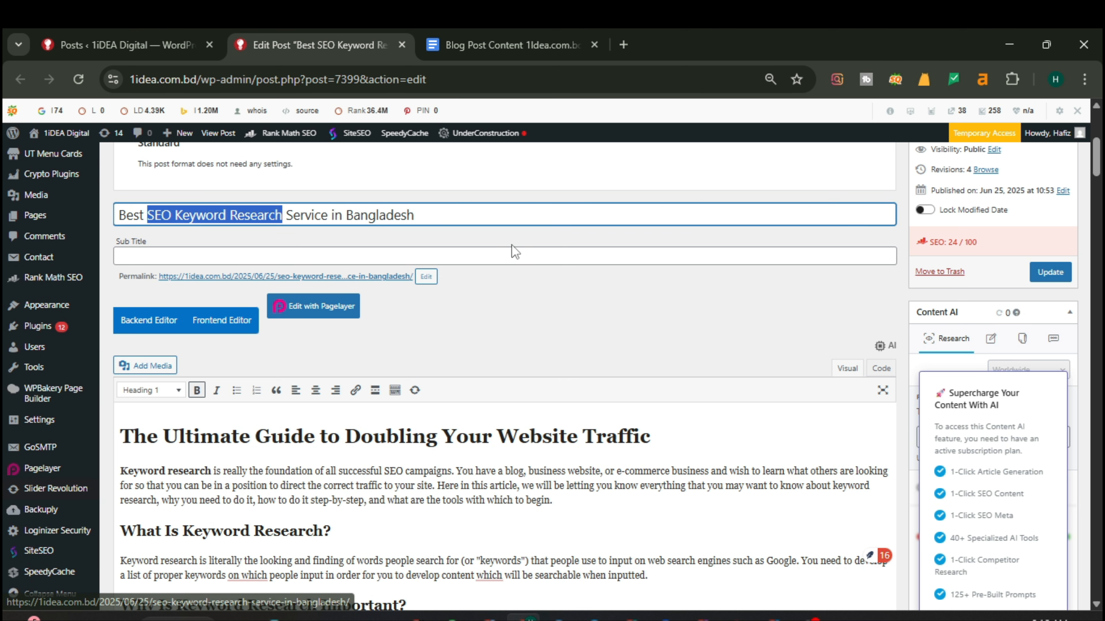
pyautogui.click(520, 225)
pyautogui.scroll(-15, 556, 253)
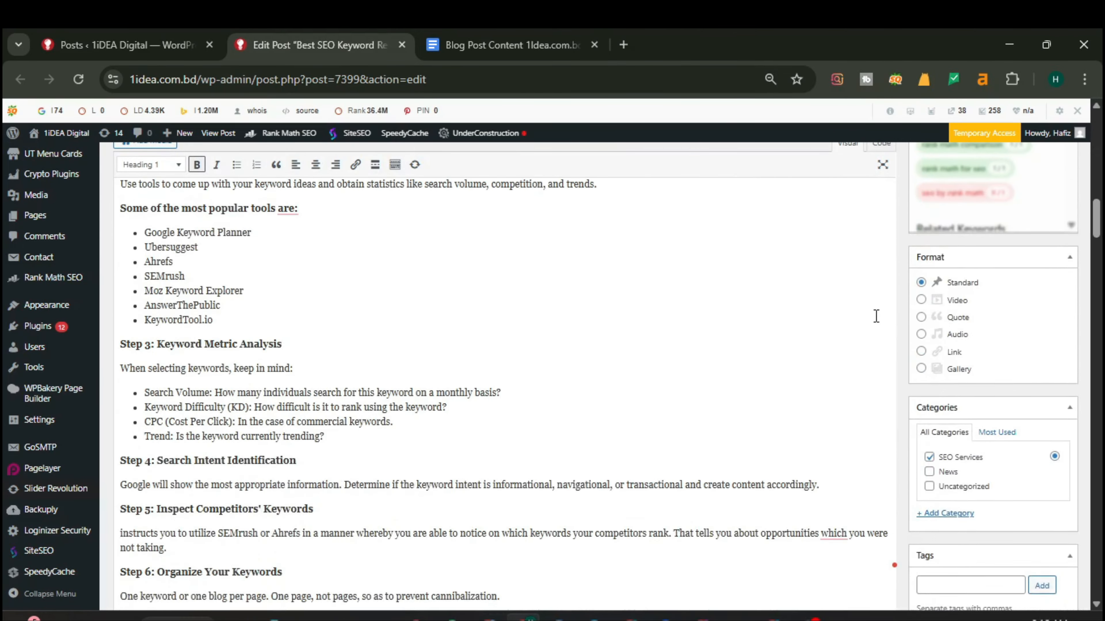
pyautogui.scroll(-20, 890, 362)
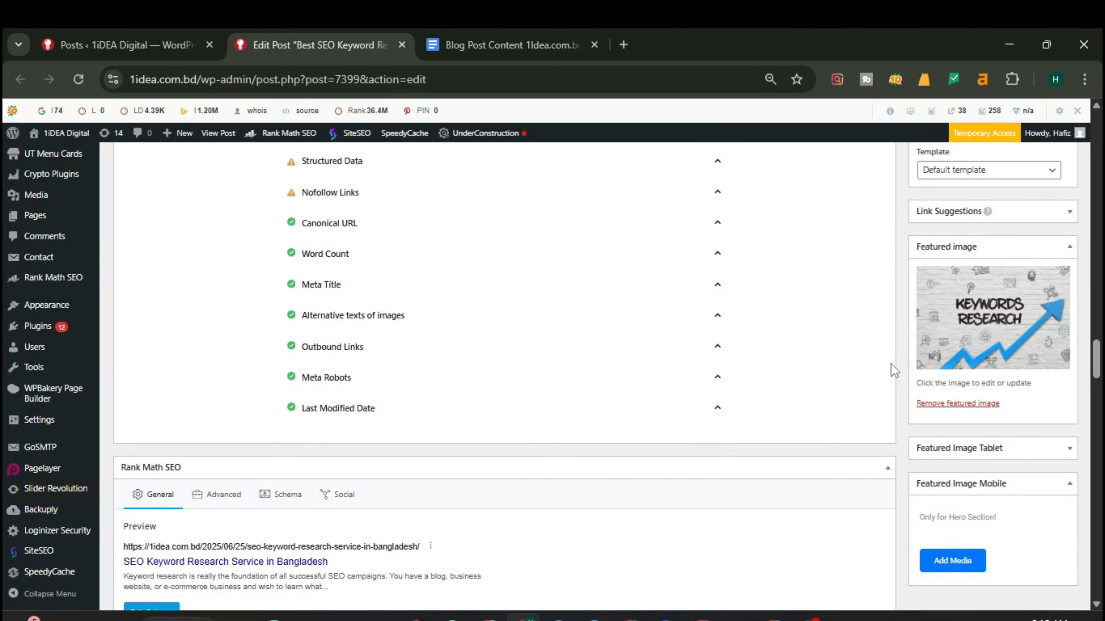
pyautogui.scroll(-8, 891, 364)
pyautogui.scroll(4, 133, 349)
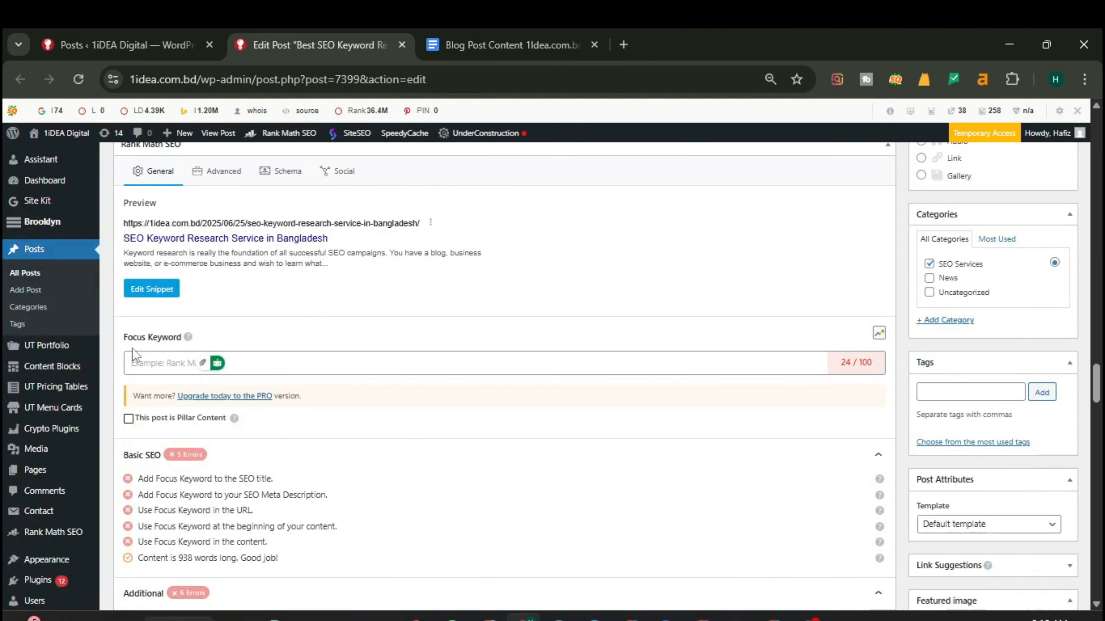
pyautogui.click(172, 361)
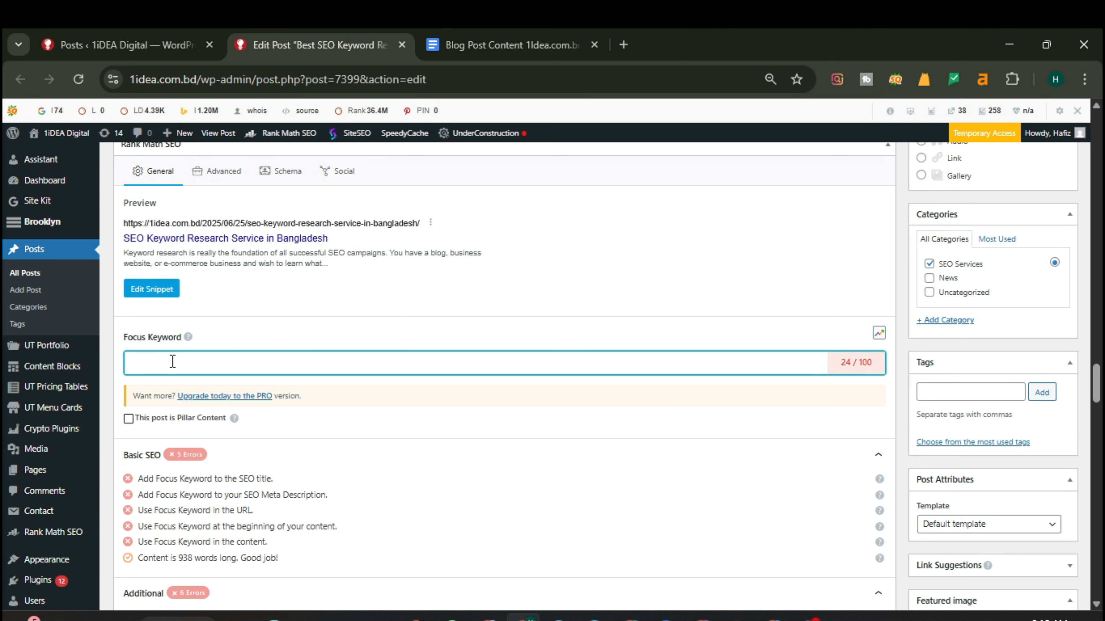
pyautogui.hotkey('ctrl', 'v')
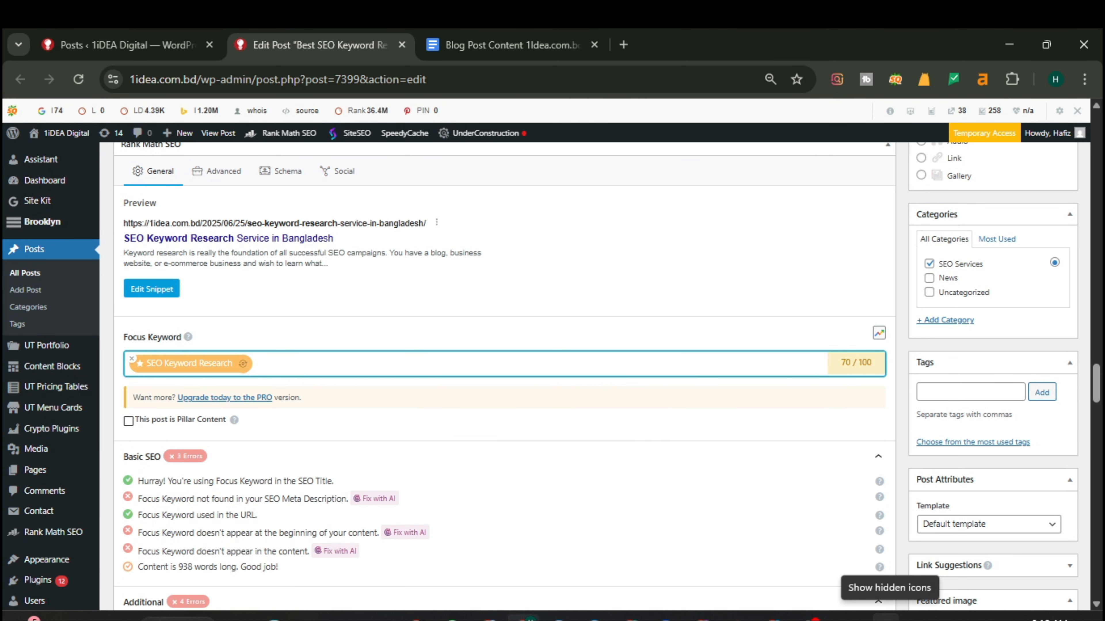
pyautogui.click(886, 617)
pyautogui.click(887, 553)
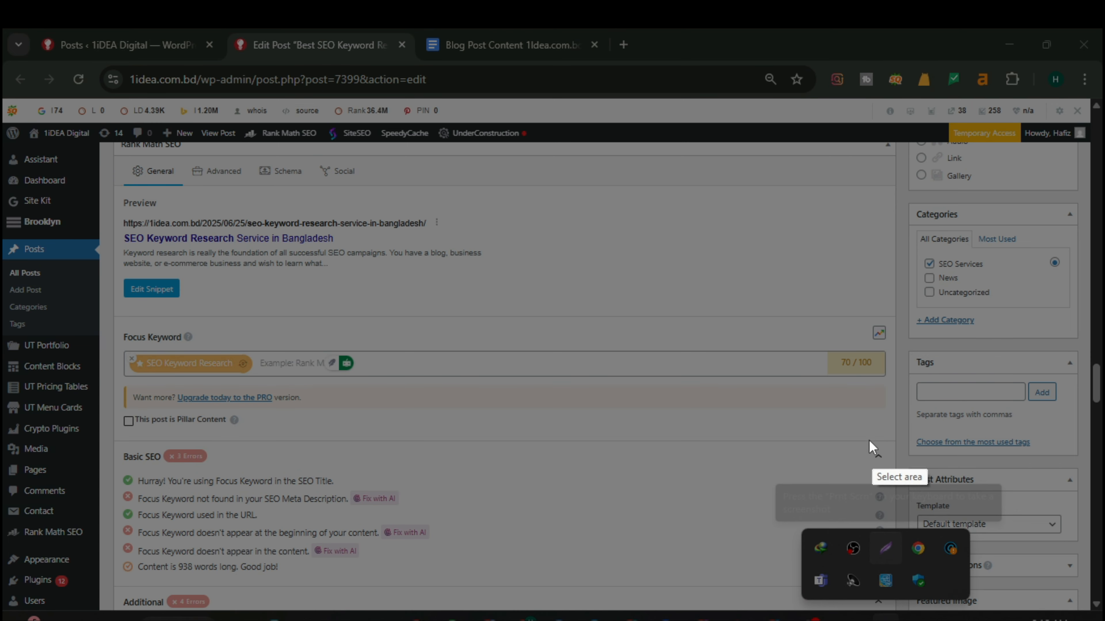
pyautogui.moveTo(730, 295); pyautogui.dragTo(947, 434)
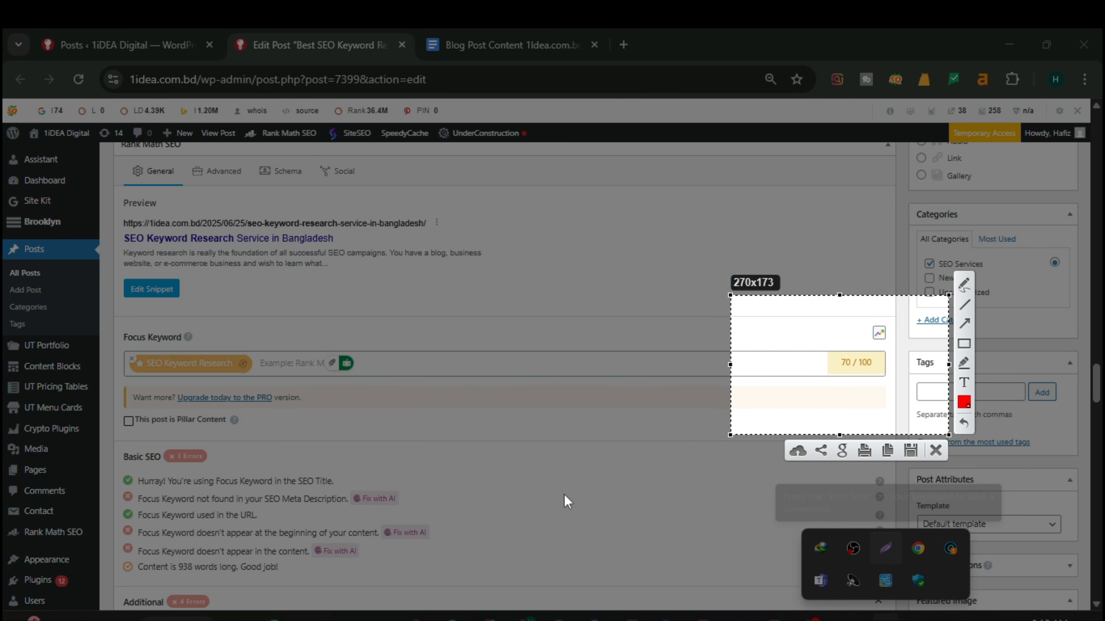
pyautogui.click(936, 451)
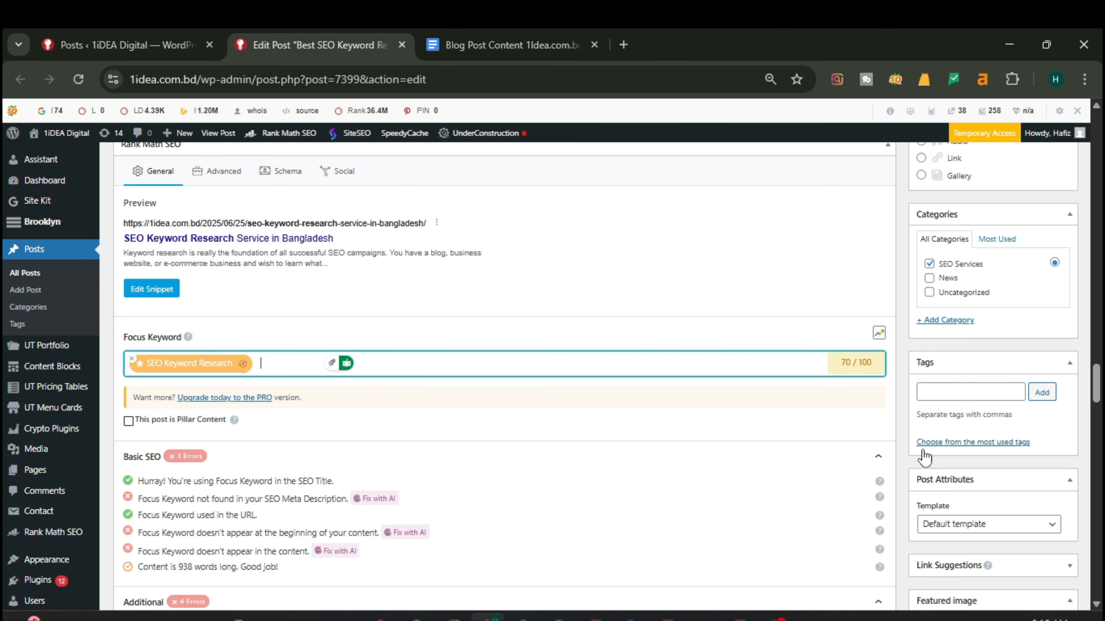
# Review the Rank Math snippet preview and the Basic SEO and Additional checks for the focus keyword "SEO Keyword Research"
pyautogui.scroll(-10, 352, 420)
pyautogui.scroll(5, 353, 391)
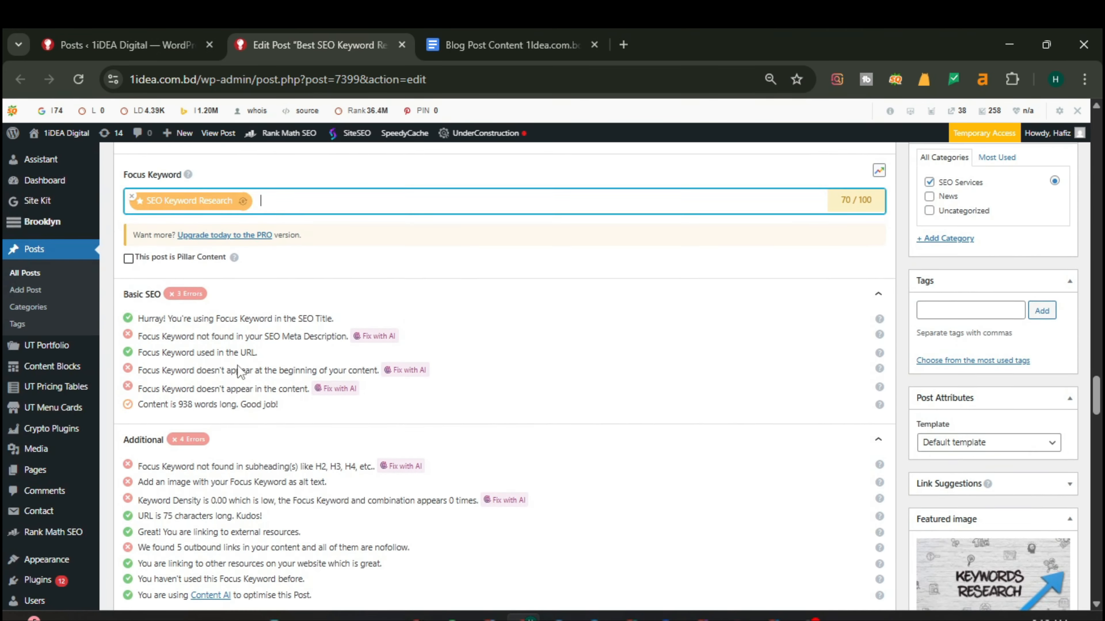
pyautogui.scroll(-3, 261, 375)
pyautogui.scroll(3, 242, 367)
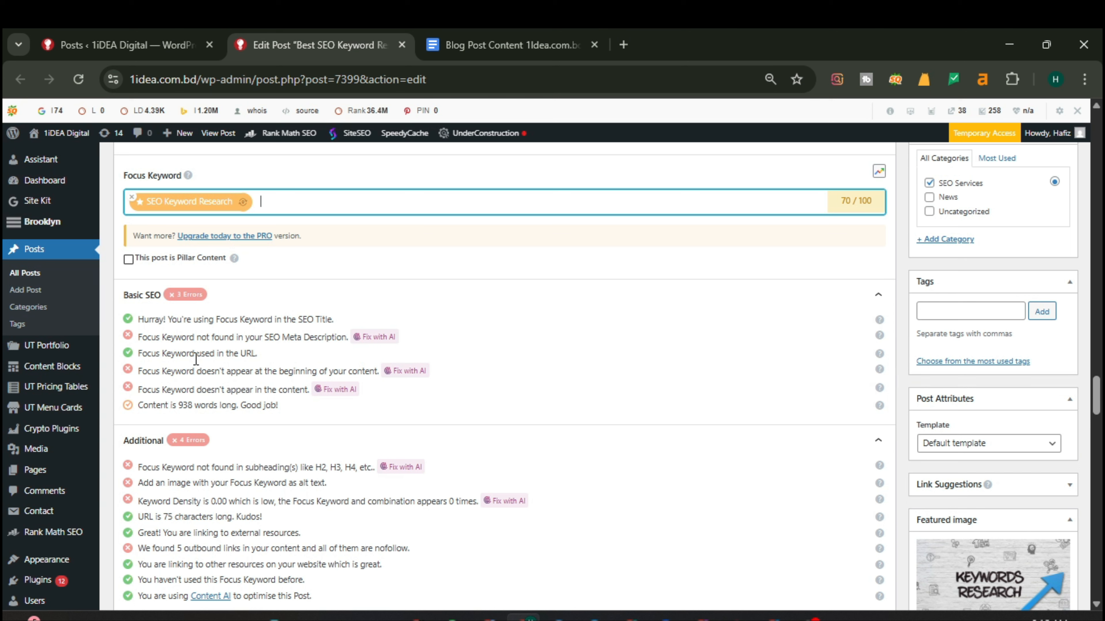
pyautogui.scroll(1, 319, 353)
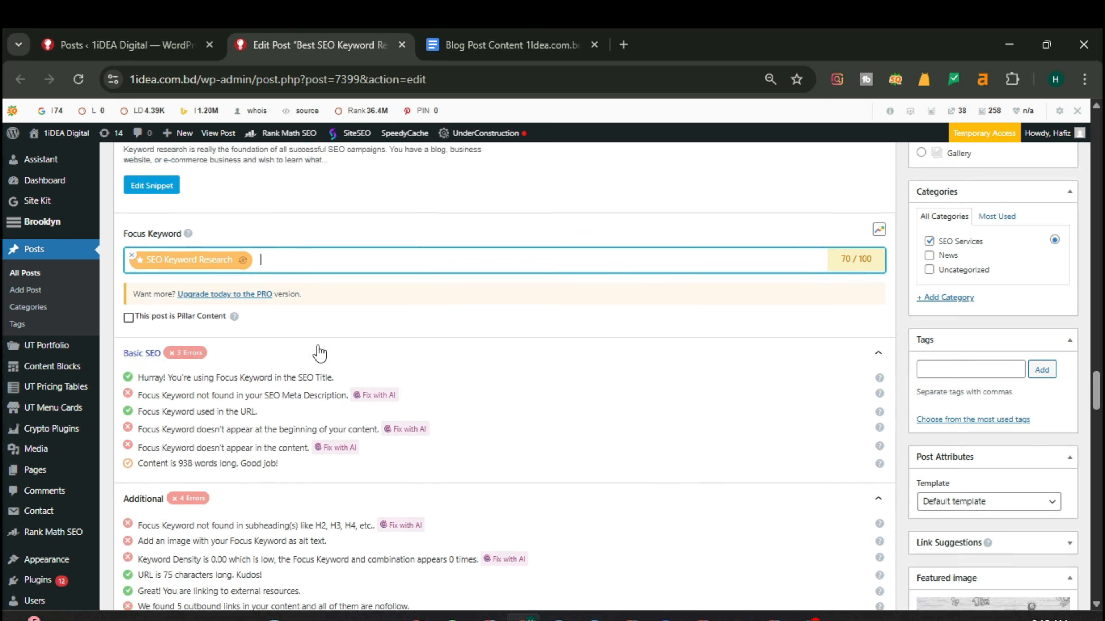
pyautogui.scroll(8, 320, 353)
pyautogui.scroll(-7, 360, 504)
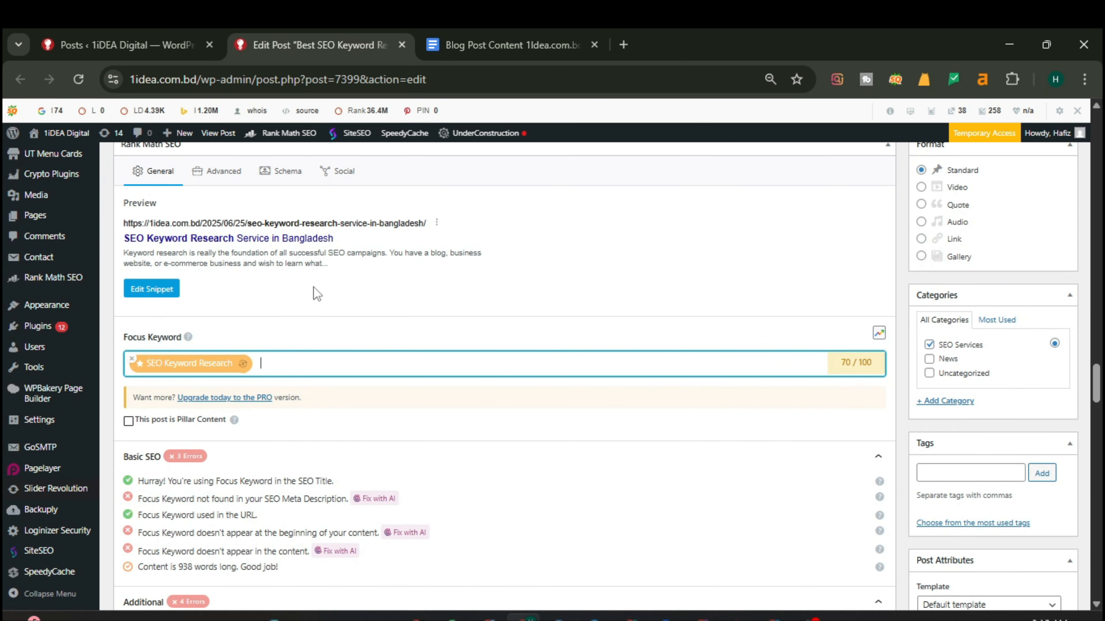
# Check the bold summary sentence at the start of the Google Docs Keyword Research draft, and return to the WordPress post editor
pyautogui.click(461, 37)
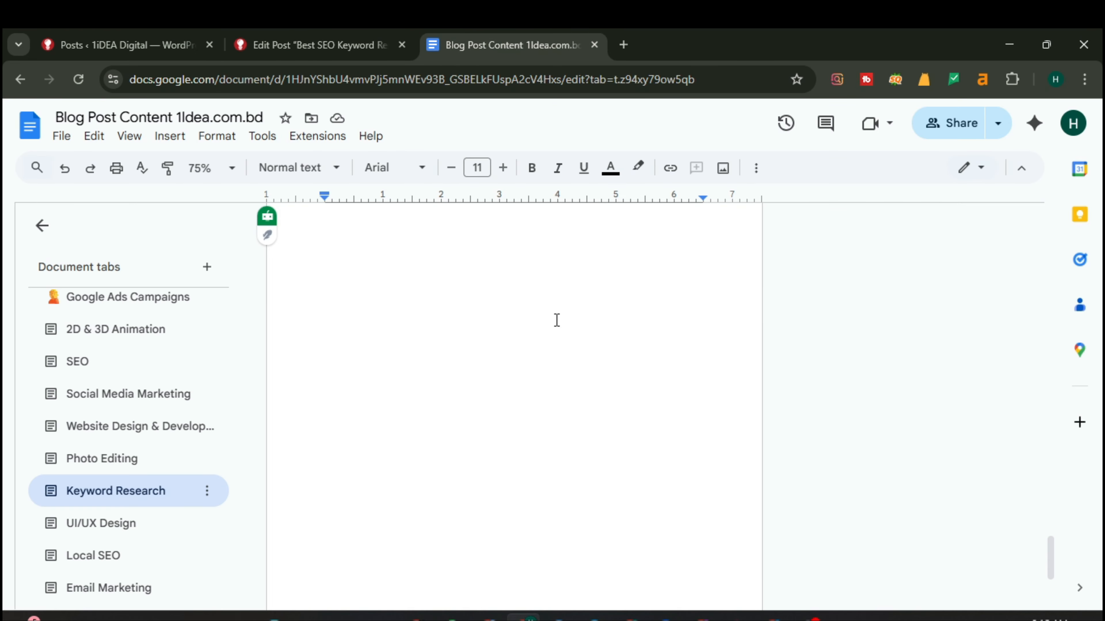
pyautogui.scroll(8, 596, 414)
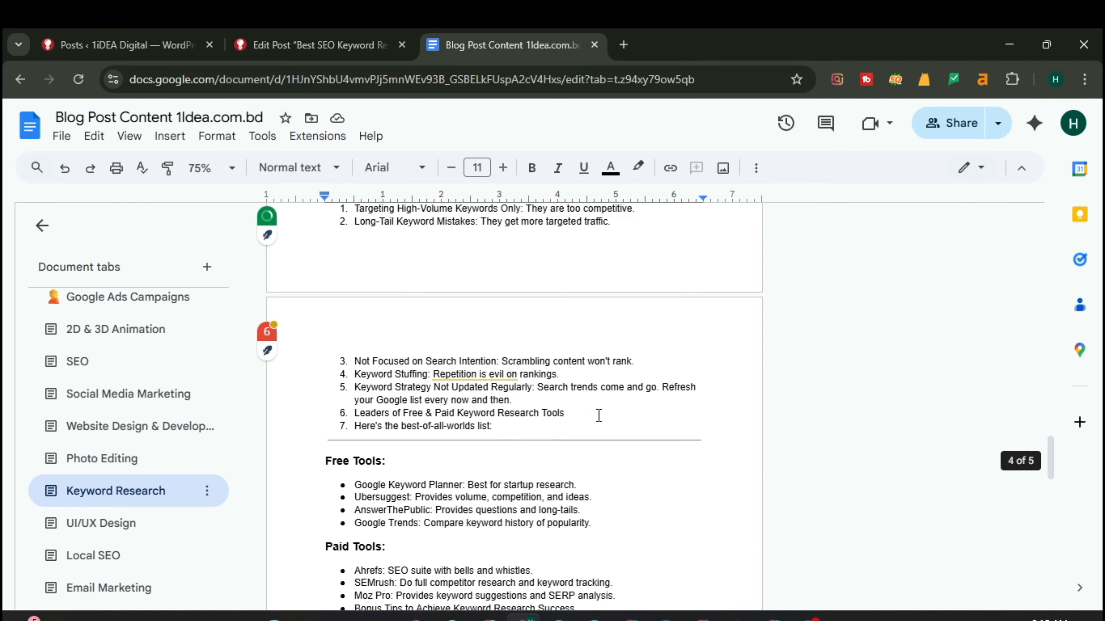
pyautogui.scroll(20, 593, 406)
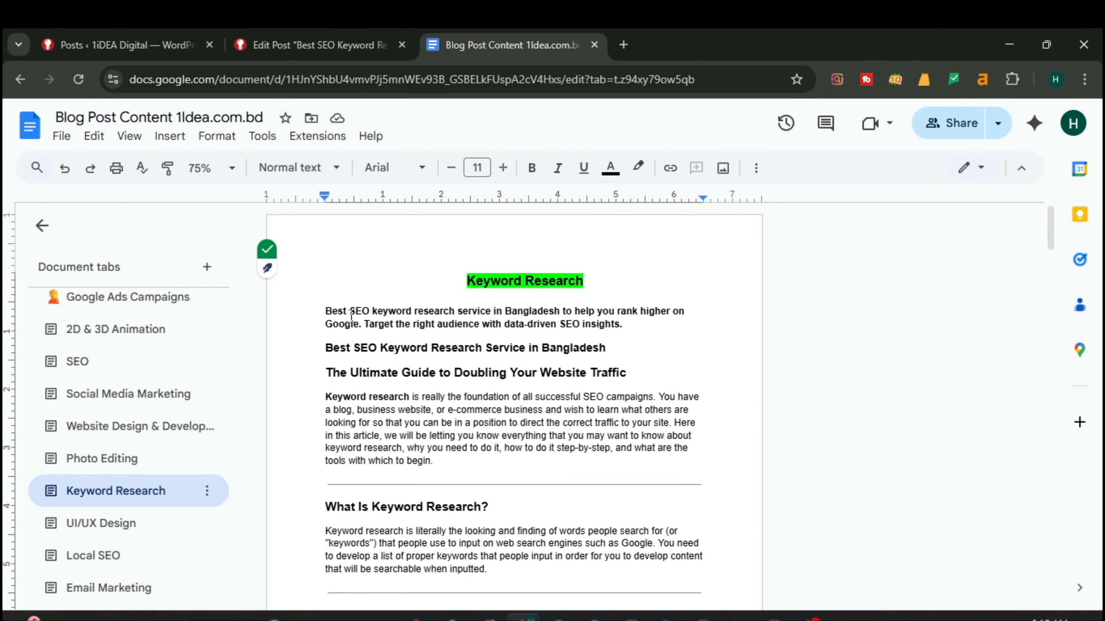
pyautogui.moveTo(325, 310); pyautogui.dragTo(625, 325)
pyautogui.click(359, 30)
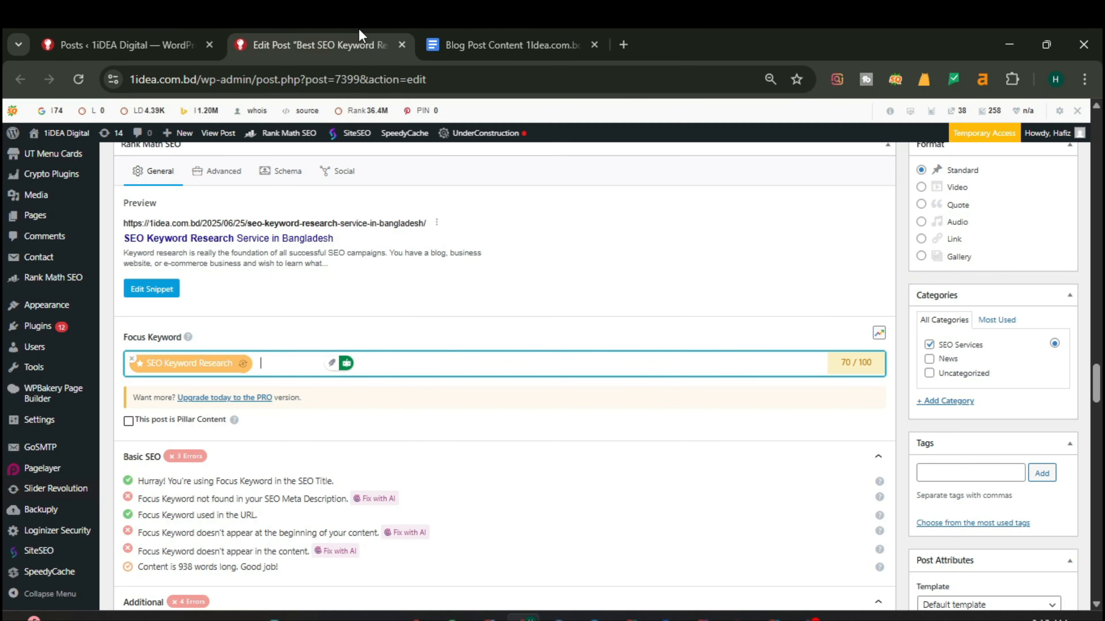
# Copy "SEO Keyword Research Service in Bangladesh" from the post title
pyautogui.scroll(20, 307, 292)
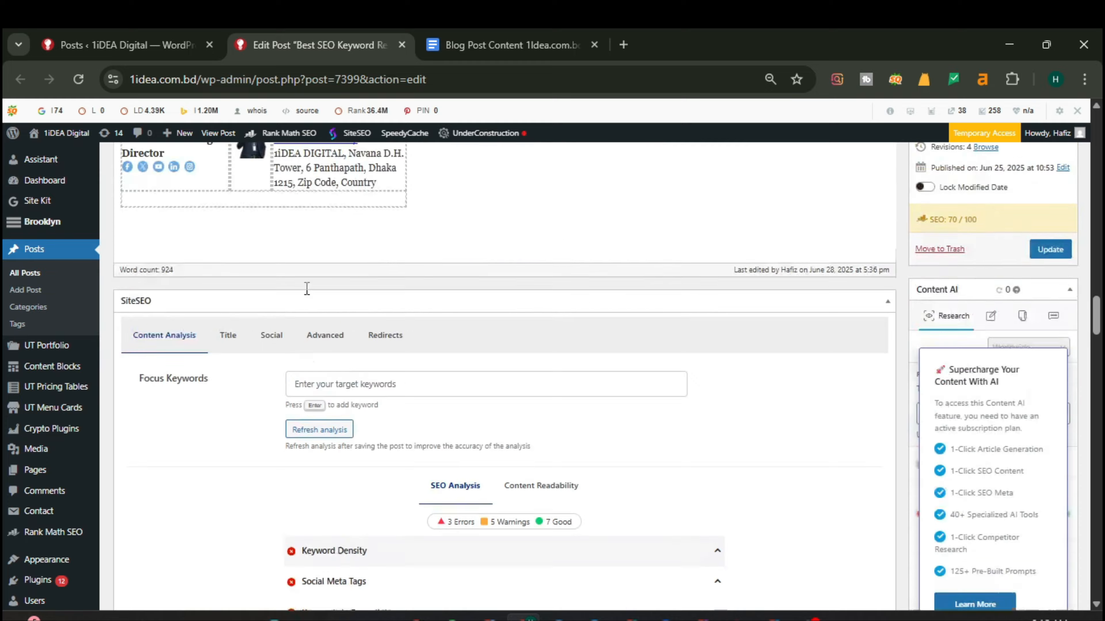
pyautogui.scroll(15, 867, 256)
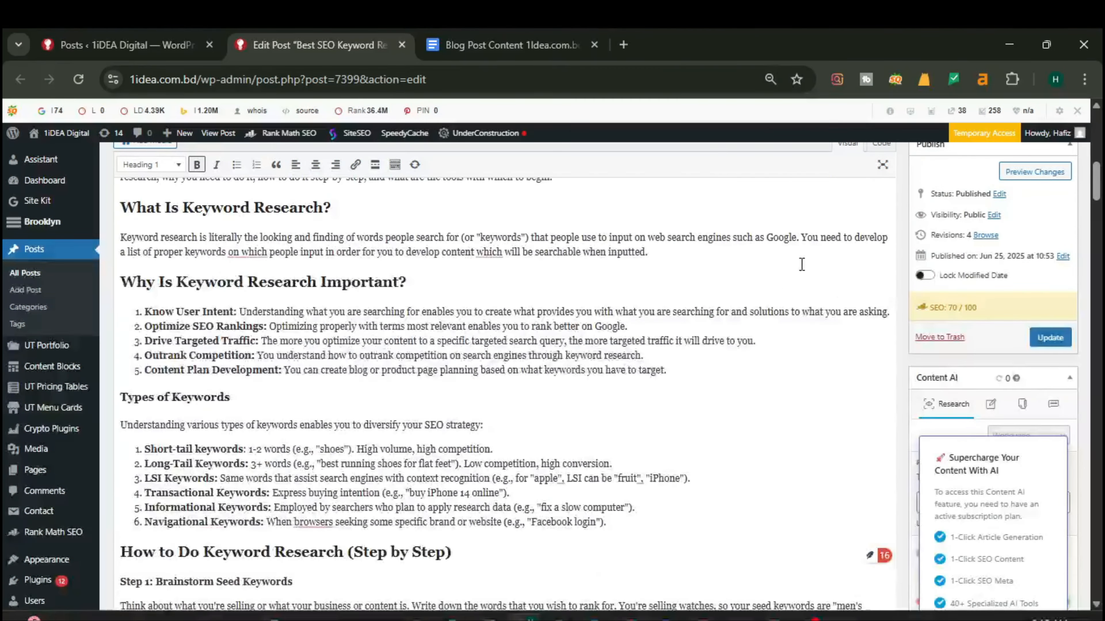
pyautogui.scroll(5, 798, 264)
pyautogui.scroll(-5, 727, 289)
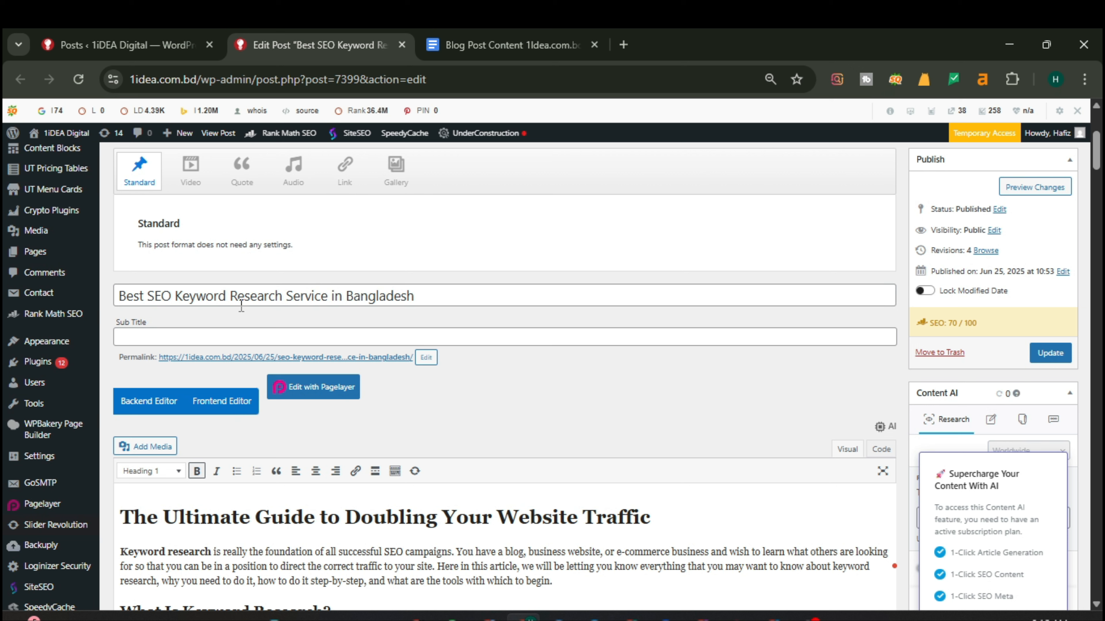
pyautogui.moveTo(147, 296); pyautogui.dragTo(419, 291)
pyautogui.hotkey('ctrl', 'c')
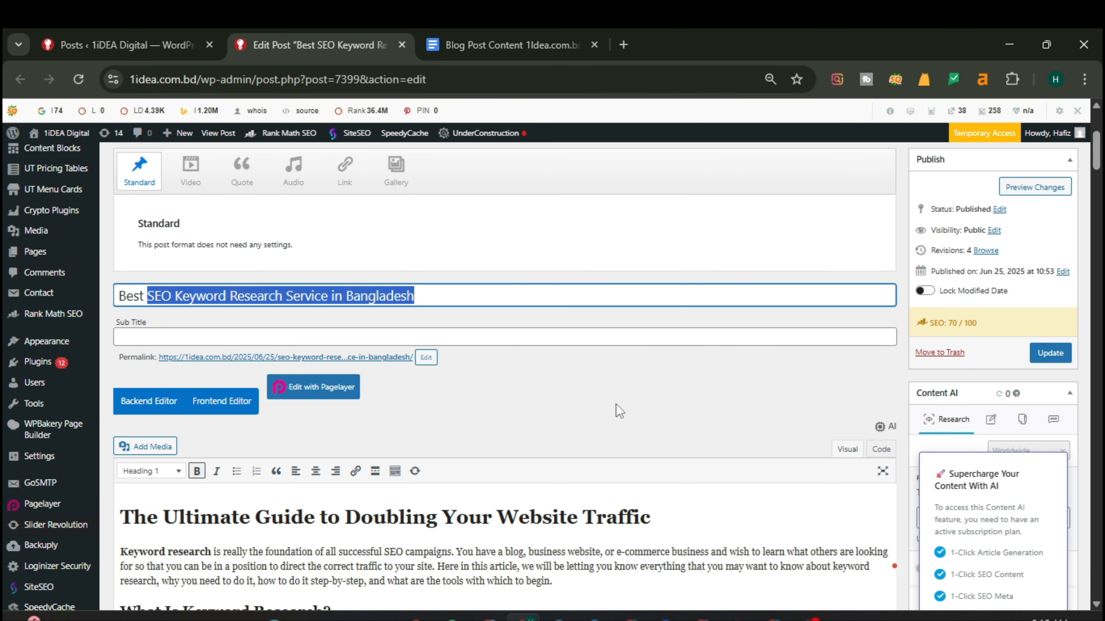
pyautogui.scroll(-2, 635, 405)
pyautogui.click(717, 328)
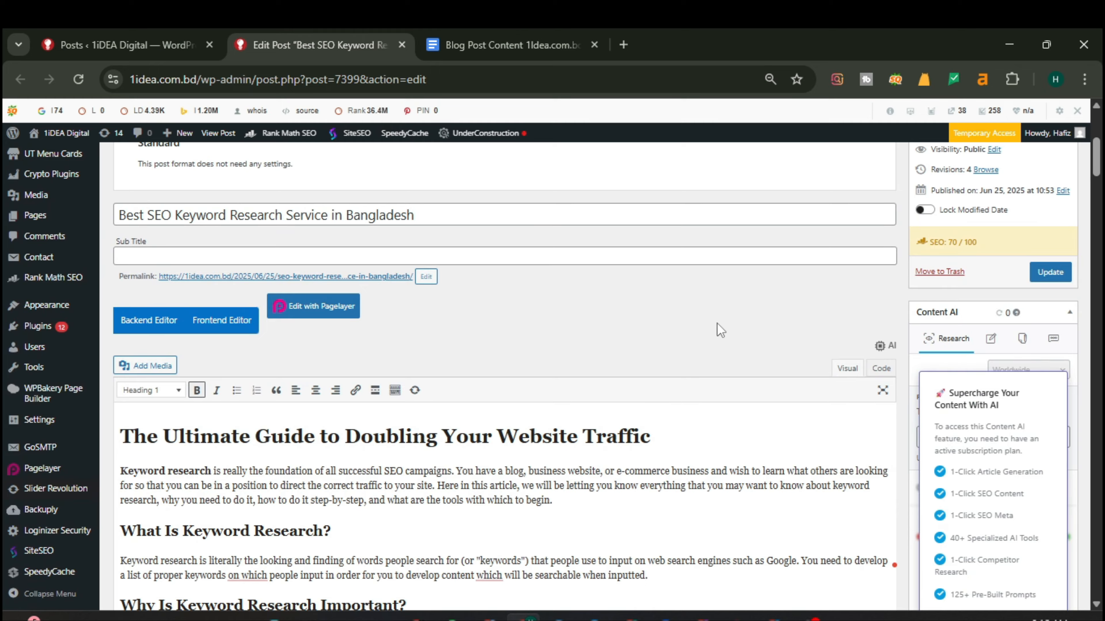
# Replace the Rank Math focus keyword with the copied phrase "SEO Keyword Research Service in Bangladesh"
pyautogui.scroll(-10, 717, 328)
pyautogui.scroll(-20, 942, 329)
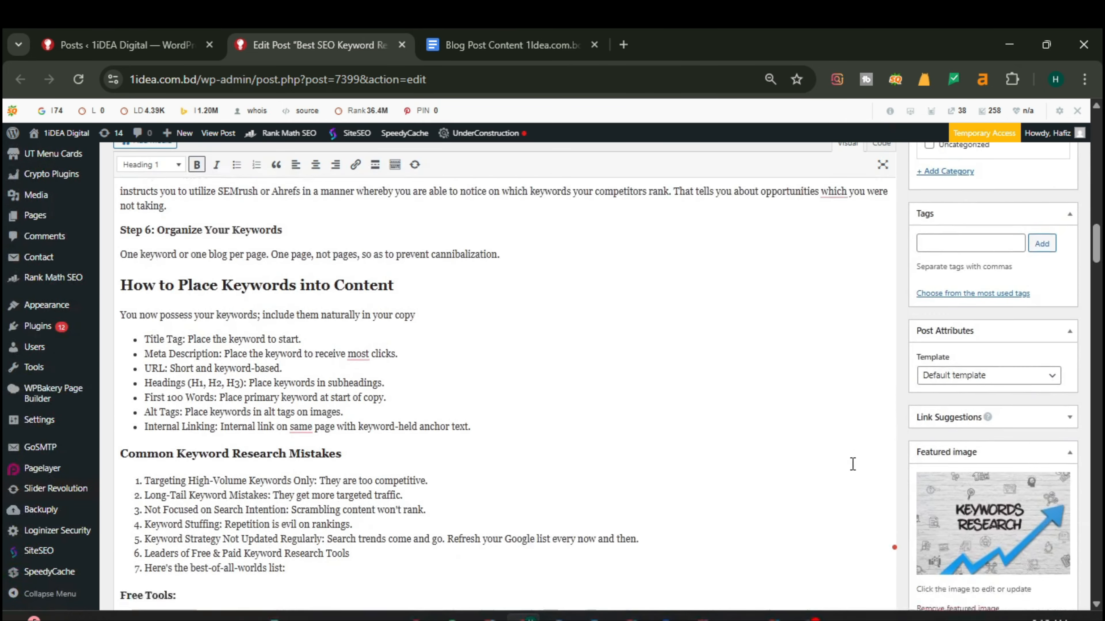
pyautogui.scroll(-15, 862, 496)
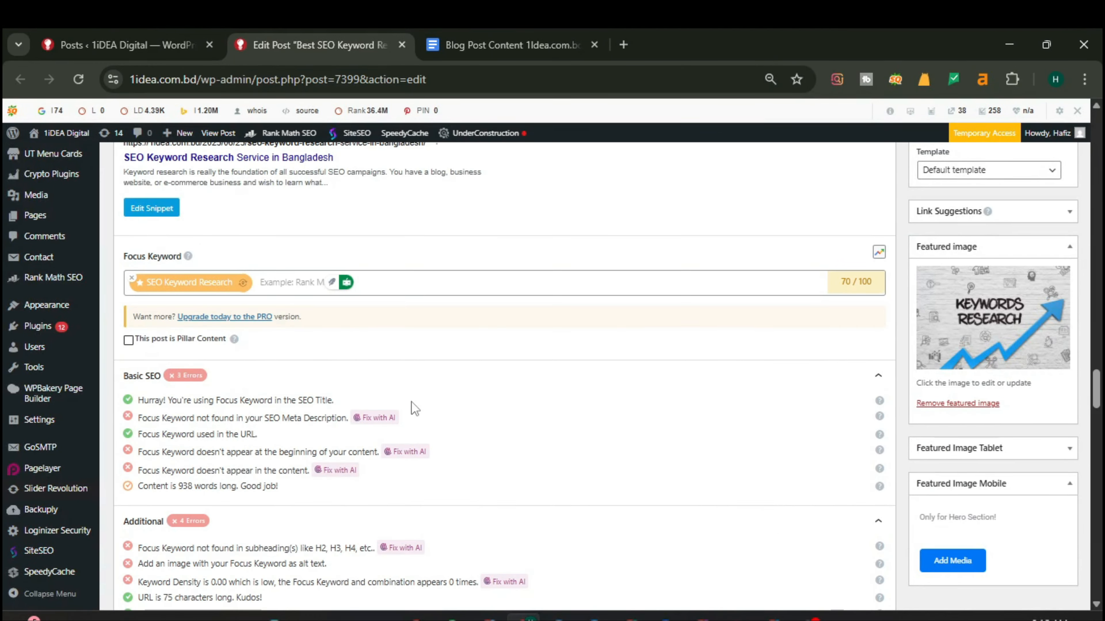
pyautogui.click(259, 285)
pyautogui.press('BackSpace')
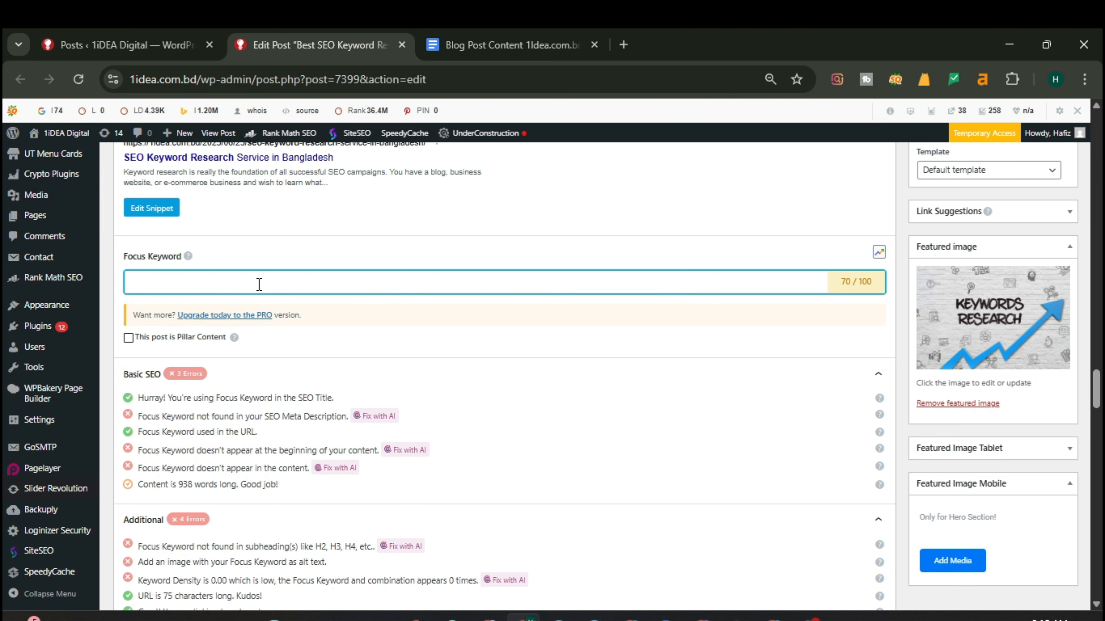
pyautogui.hotkey('ctrl', 'v')
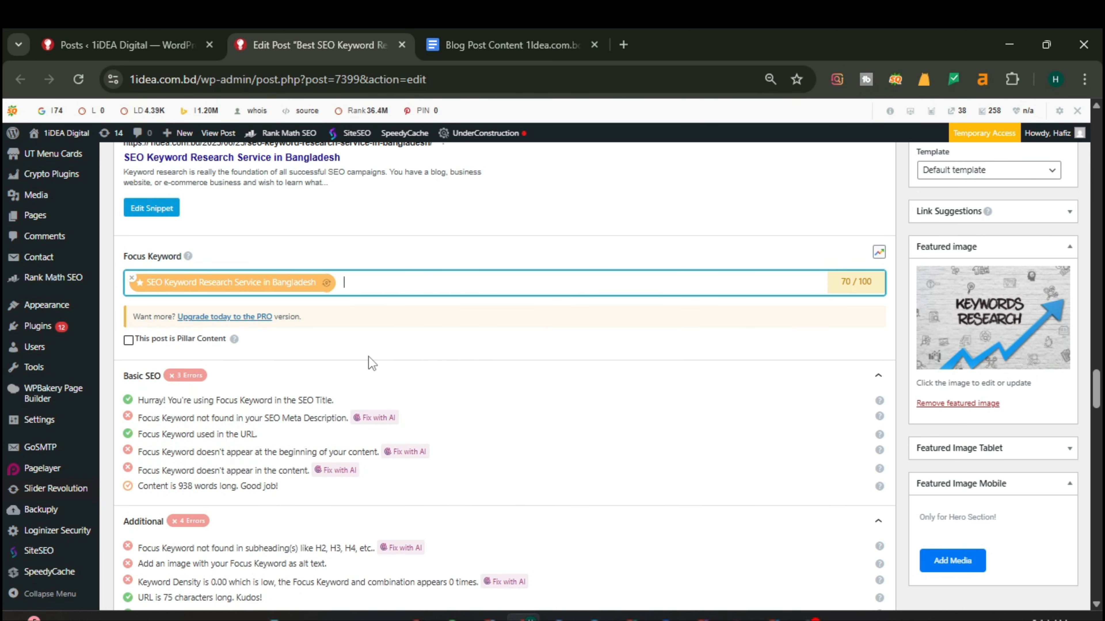
# Examine the Basic SEO, Additional and Title Readability checks for the new focus keyword, along with the snippet preview
pyautogui.scroll(-5, 370, 362)
pyautogui.scroll(5, 340, 380)
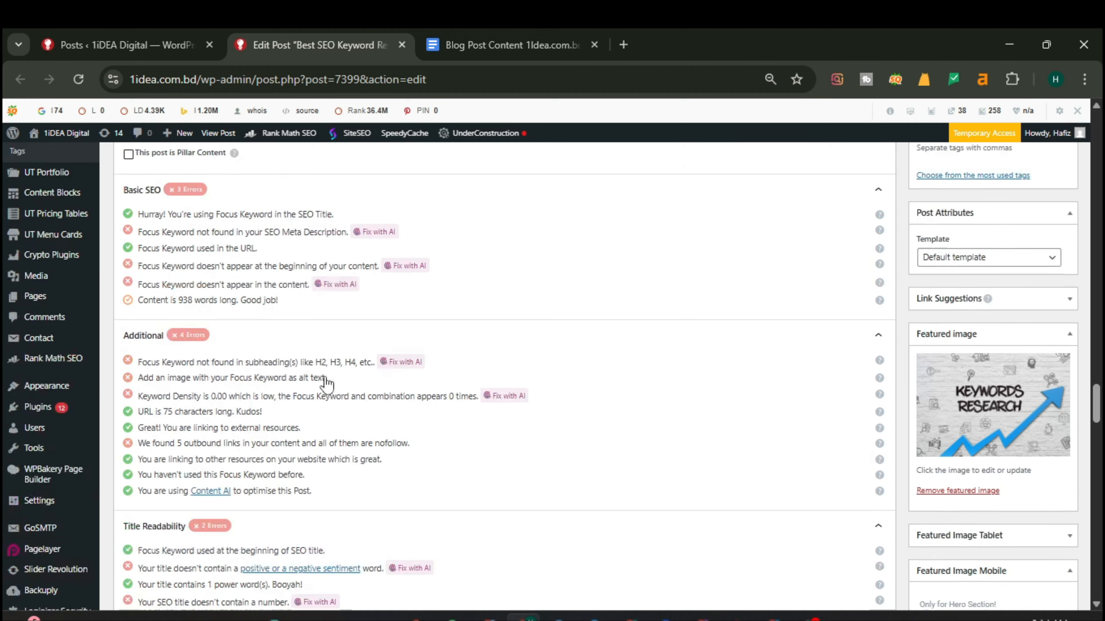
pyautogui.scroll(-3, 327, 385)
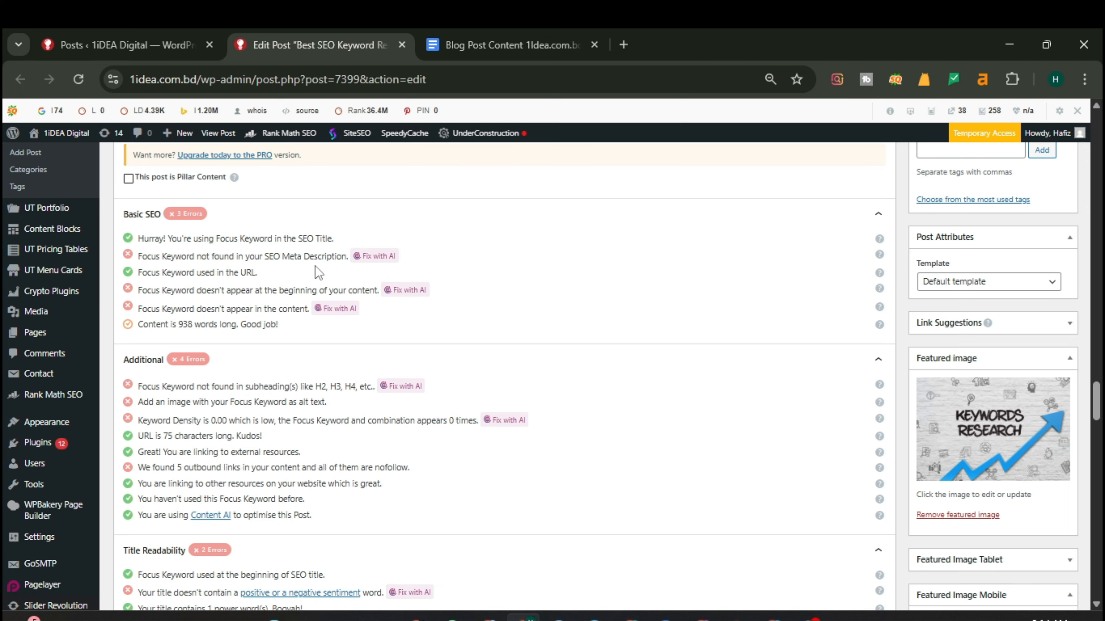
pyautogui.scroll(2, 315, 265)
pyautogui.scroll(3, 451, 368)
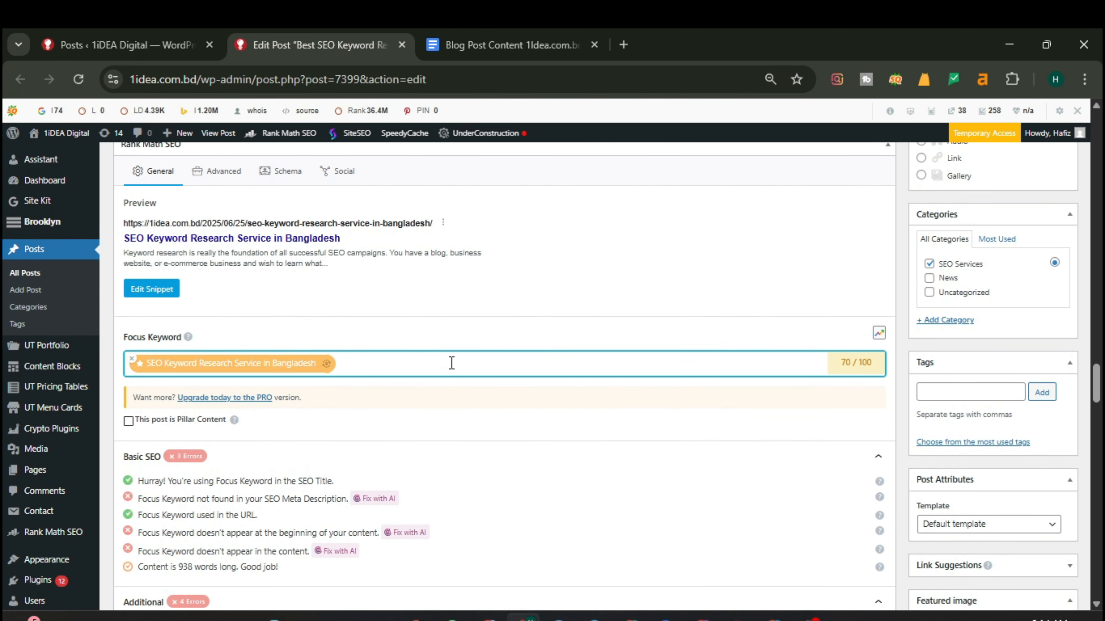
pyautogui.click(452, 363)
pyautogui.scroll(2, 648, 303)
pyautogui.scroll(8, 611, 364)
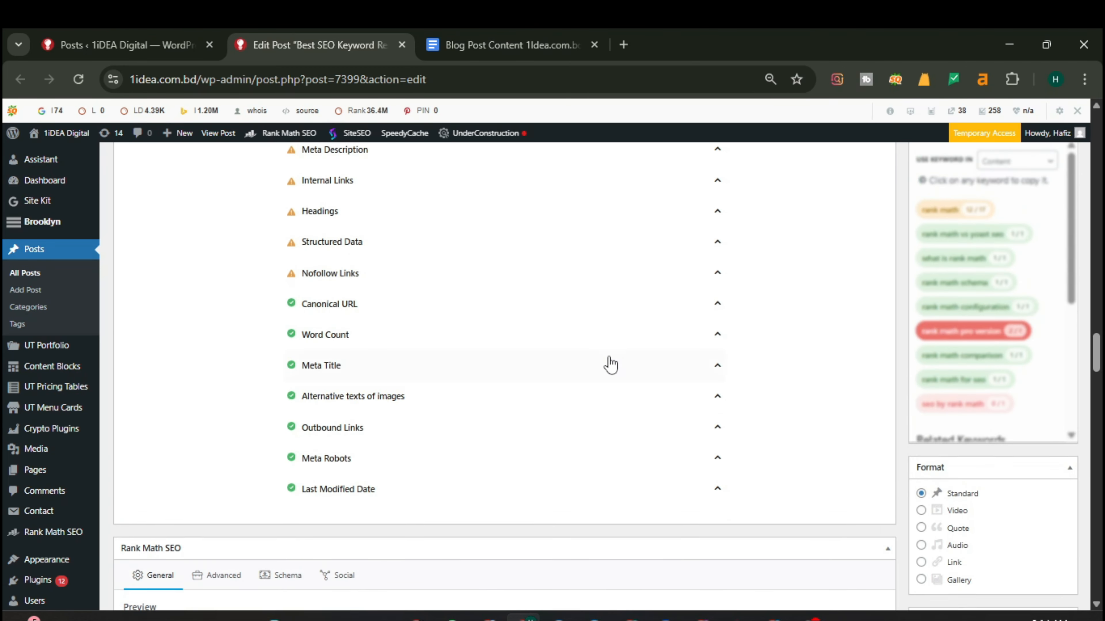
pyautogui.scroll(-8, 609, 363)
pyautogui.scroll(2, 285, 391)
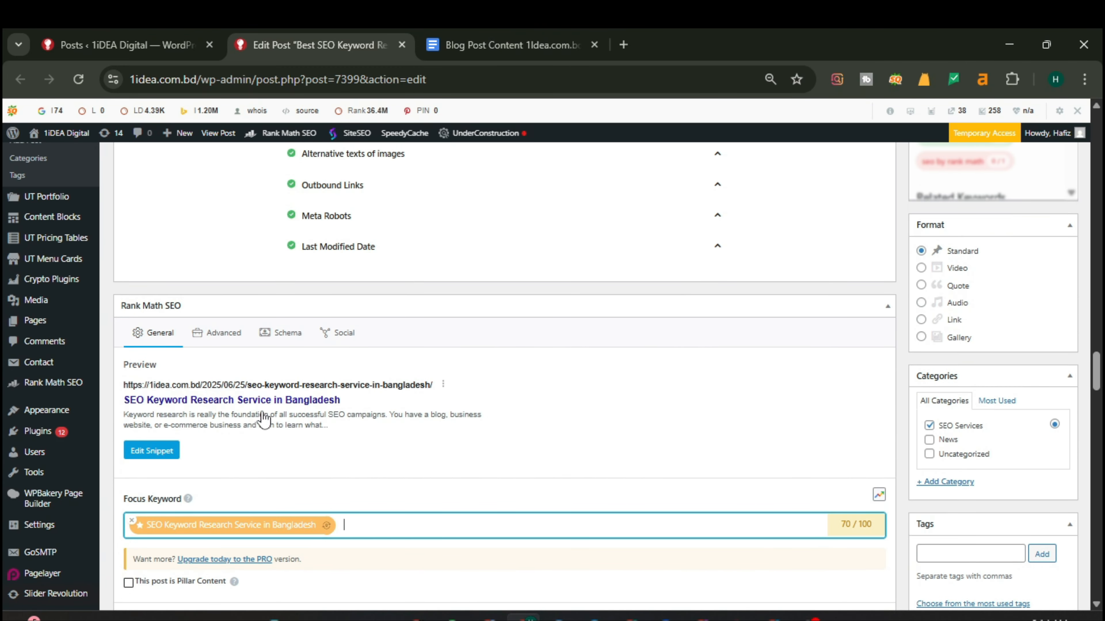
# Open the Rank Math snippet editor, inspect its title, permalink and description fields, and close it
pyautogui.click(254, 429)
pyautogui.scroll(-1, 430, 391)
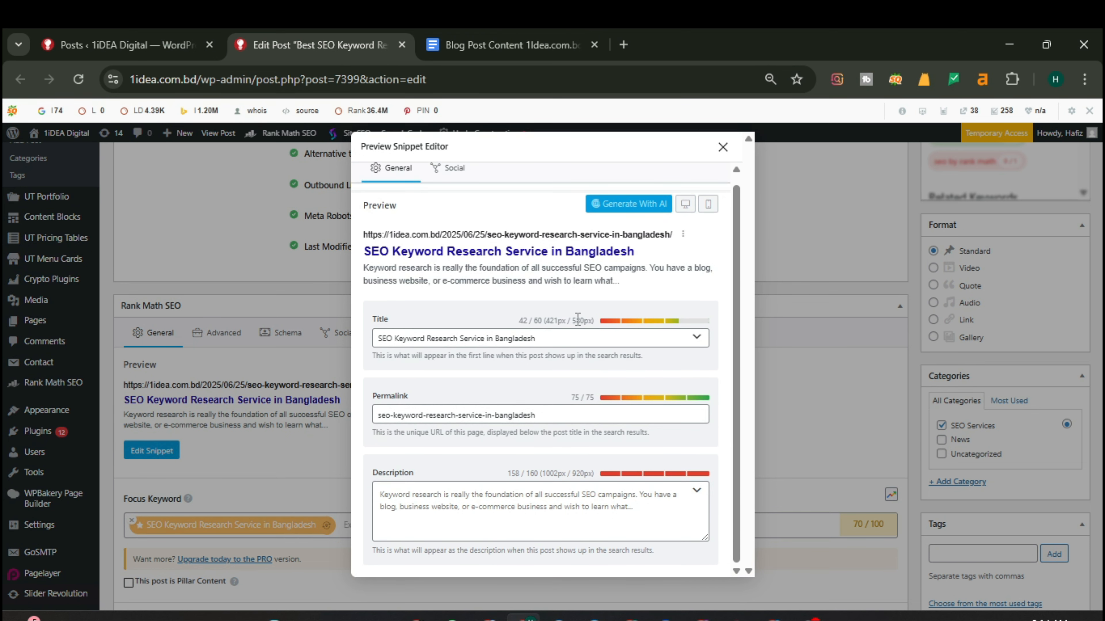
pyautogui.click(383, 338)
pyautogui.click(723, 147)
# Go back to the beginning of the post and check the wording of its title around "SEO"
pyautogui.scroll(10, 493, 321)
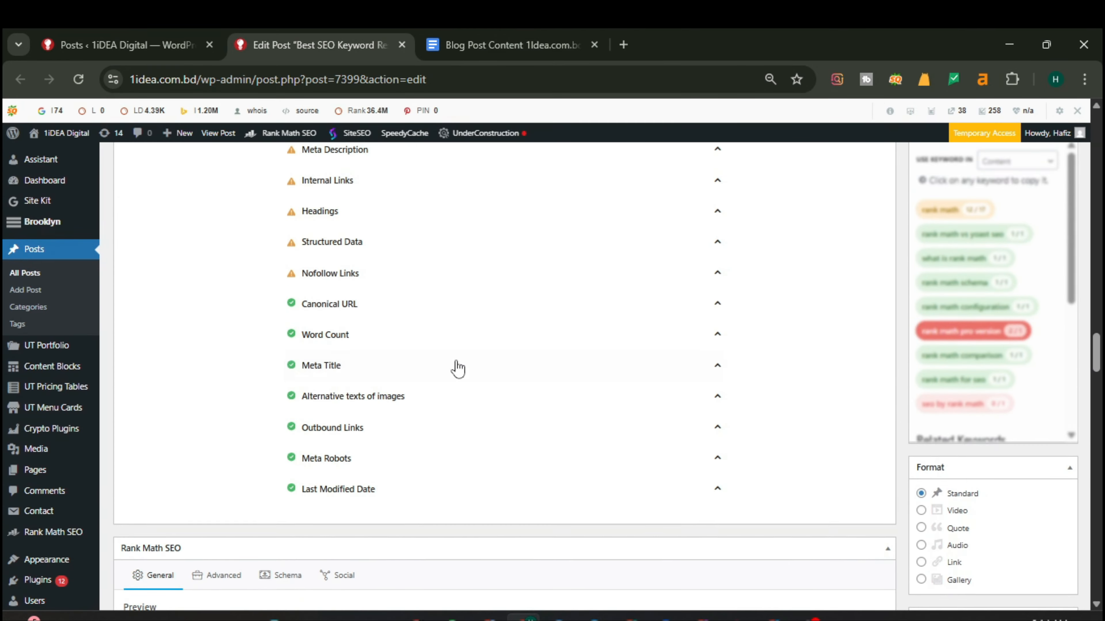
pyautogui.scroll(15, 452, 348)
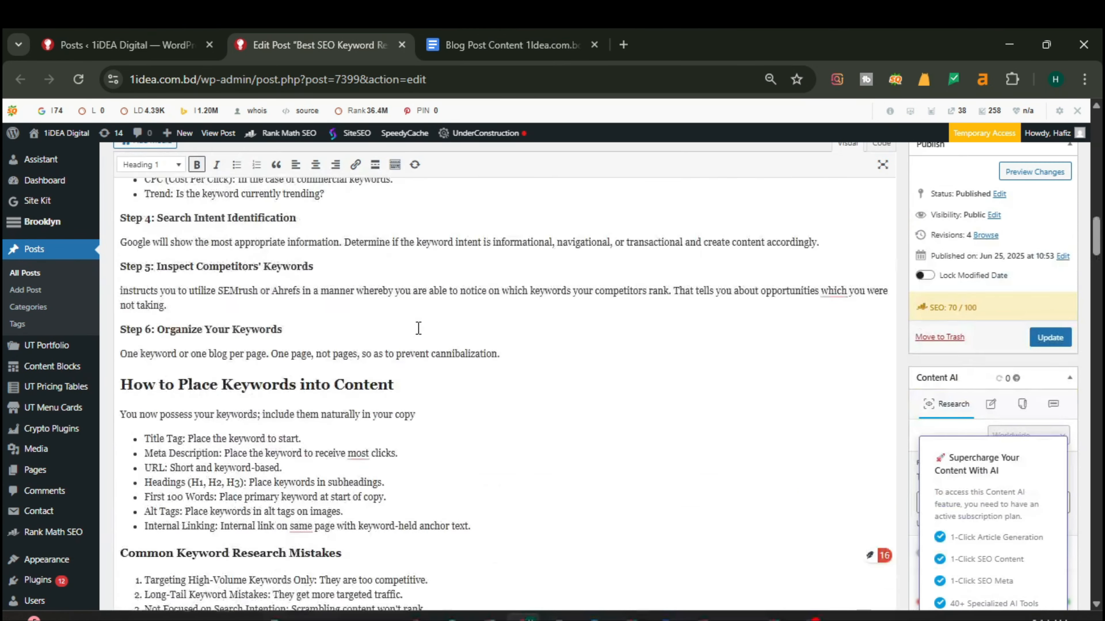
pyautogui.scroll(15, 418, 328)
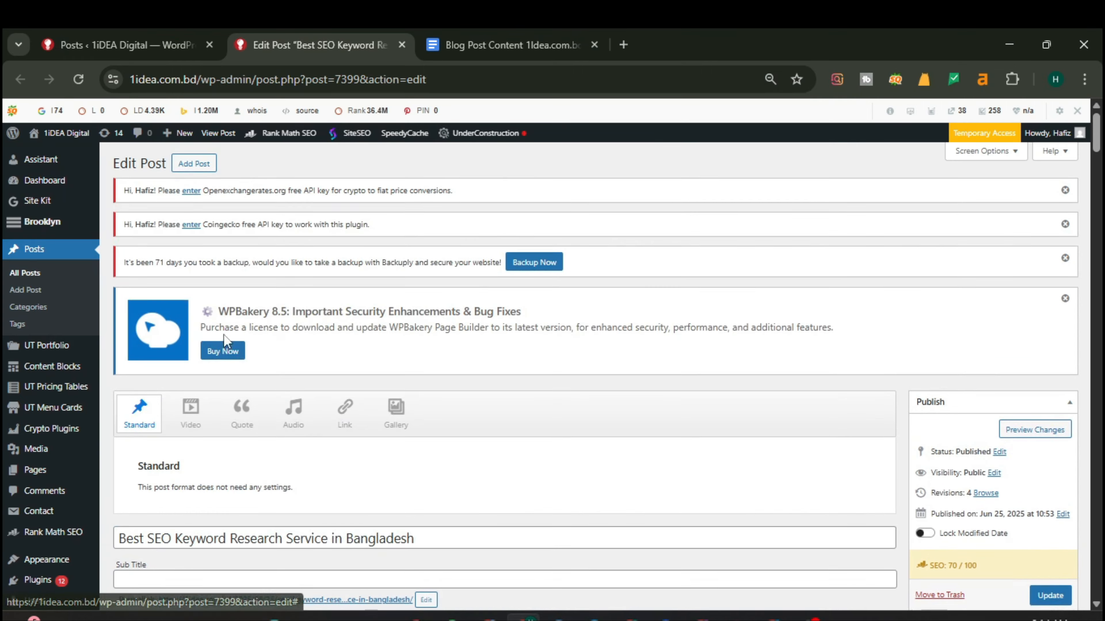
pyautogui.scroll(-4, 223, 340)
pyautogui.tripleClick(160, 383)
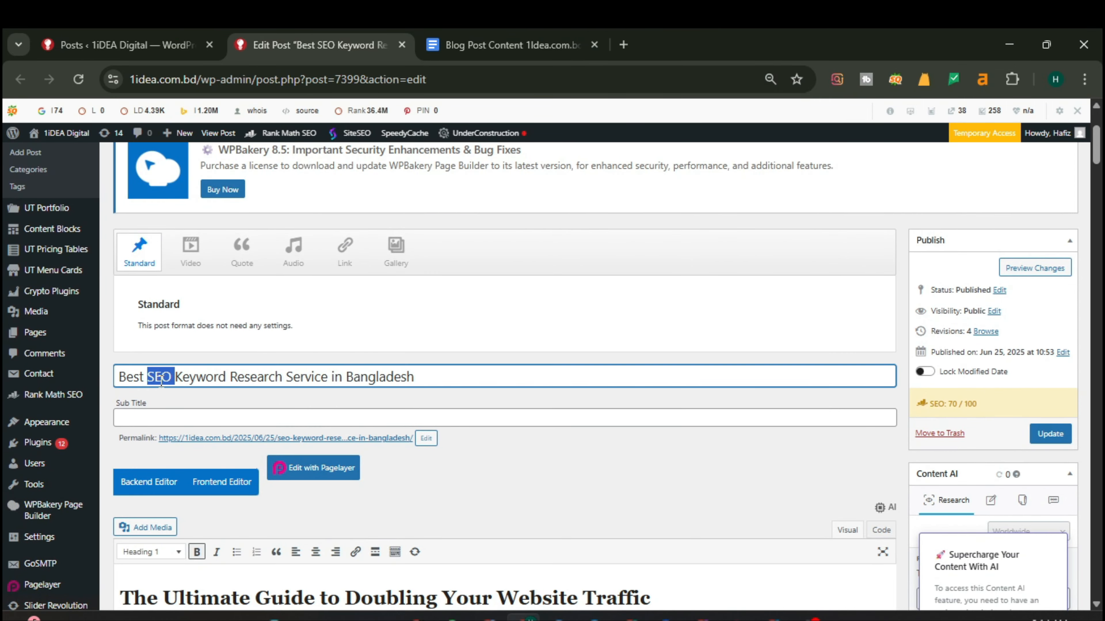
pyautogui.click(501, 348)
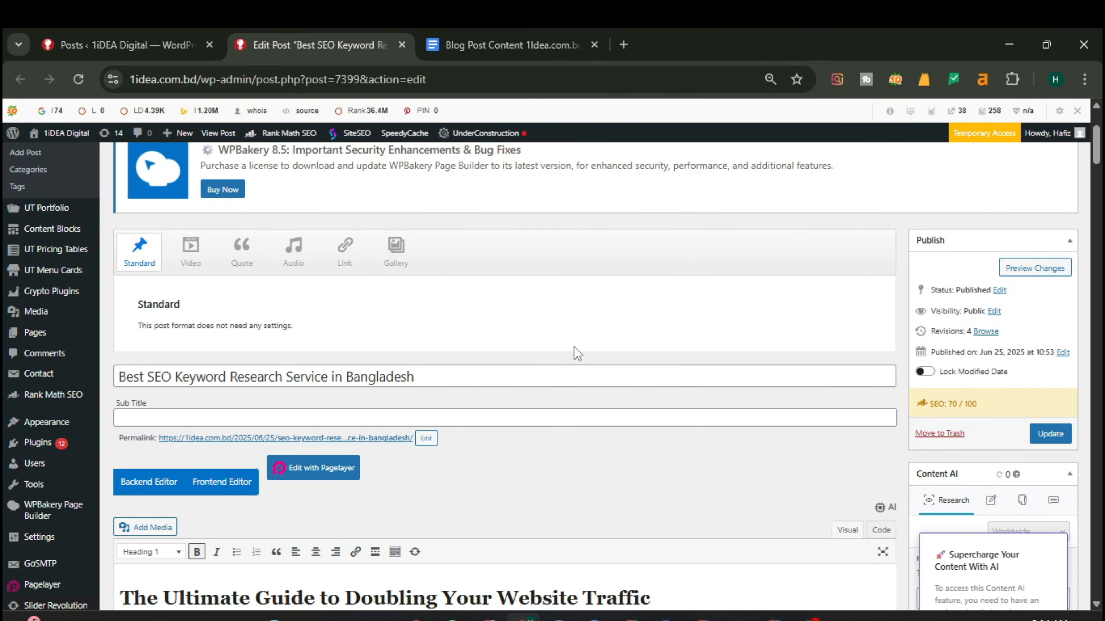
# Return to the Rank Math SEO section and open the snippet editor for the post
pyautogui.scroll(-20, 574, 346)
pyautogui.scroll(-20, 909, 418)
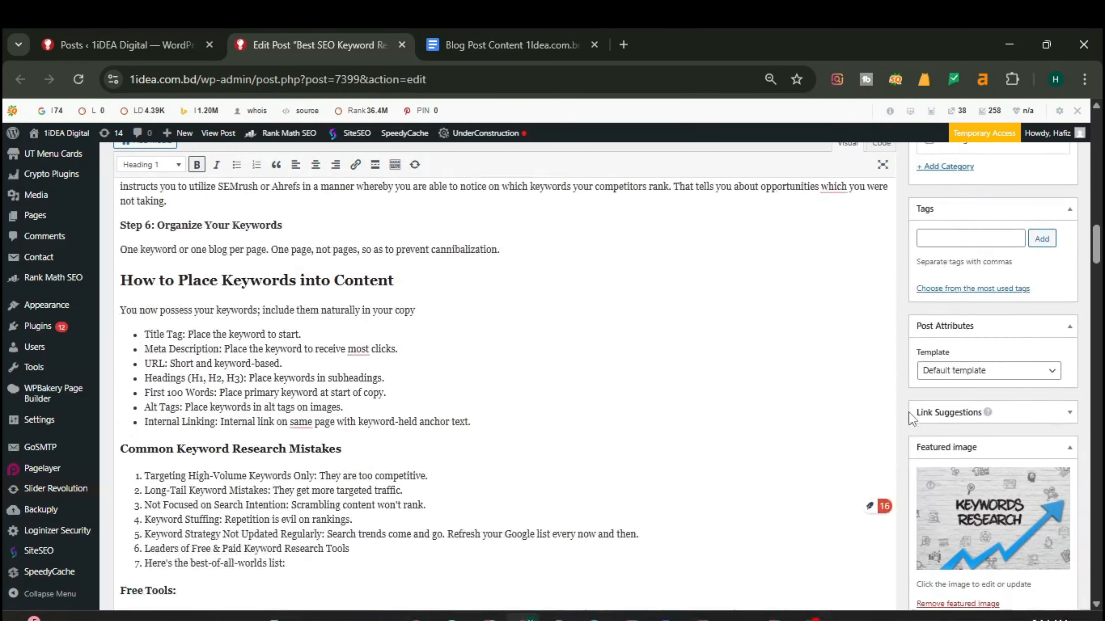
pyautogui.scroll(-2, 723, 383)
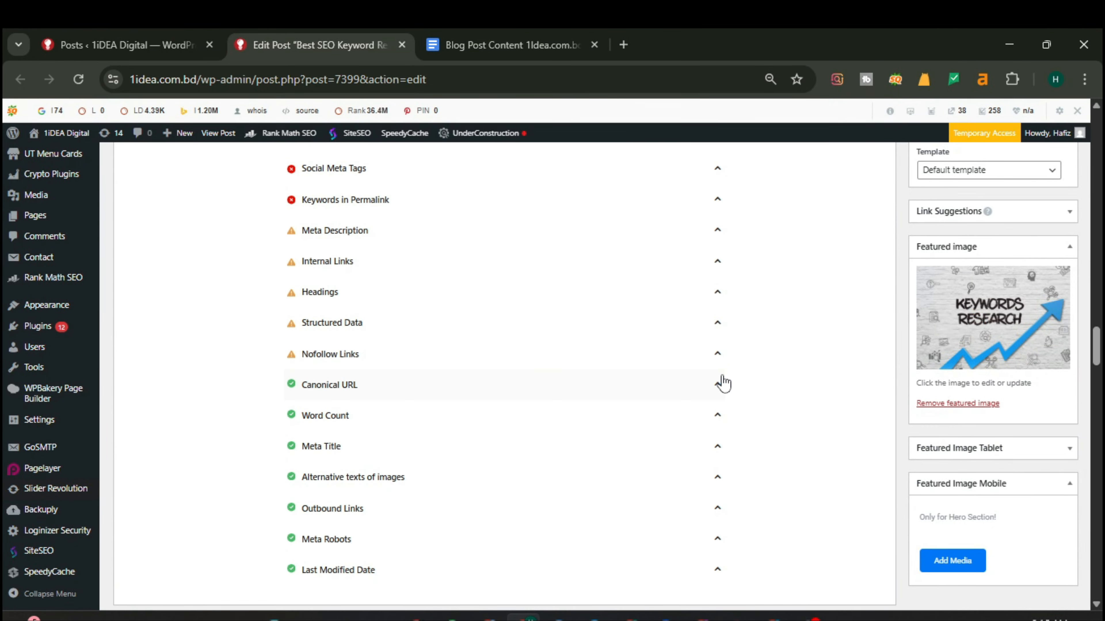
pyautogui.scroll(13, 723, 375)
pyautogui.scroll(-15, 723, 375)
pyautogui.scroll(-12, 720, 384)
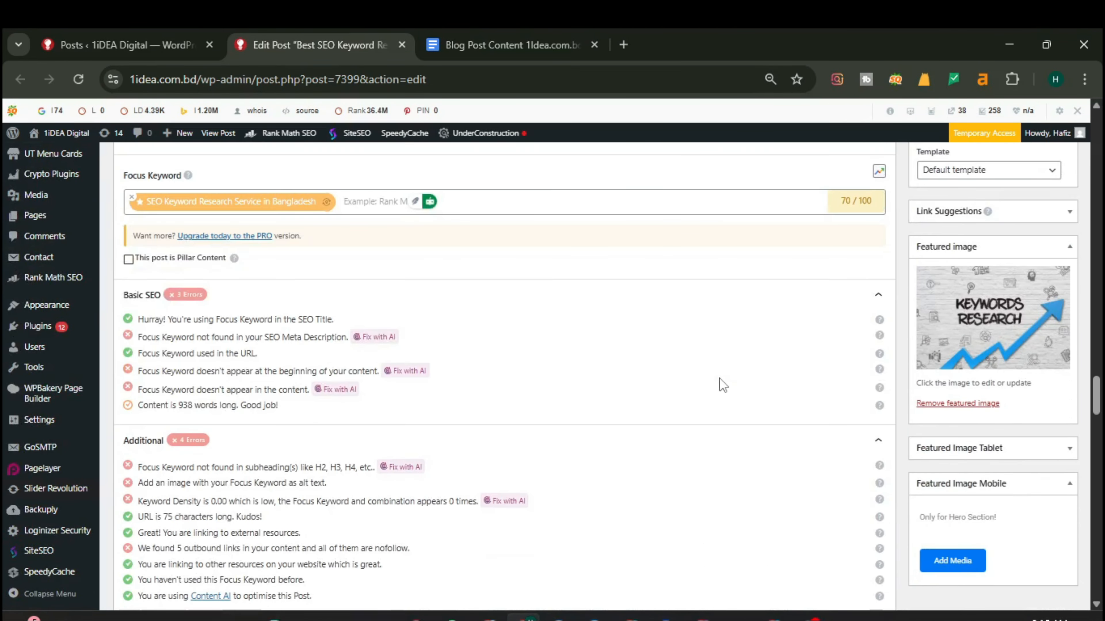
pyautogui.scroll(6, 552, 385)
pyautogui.click(151, 370)
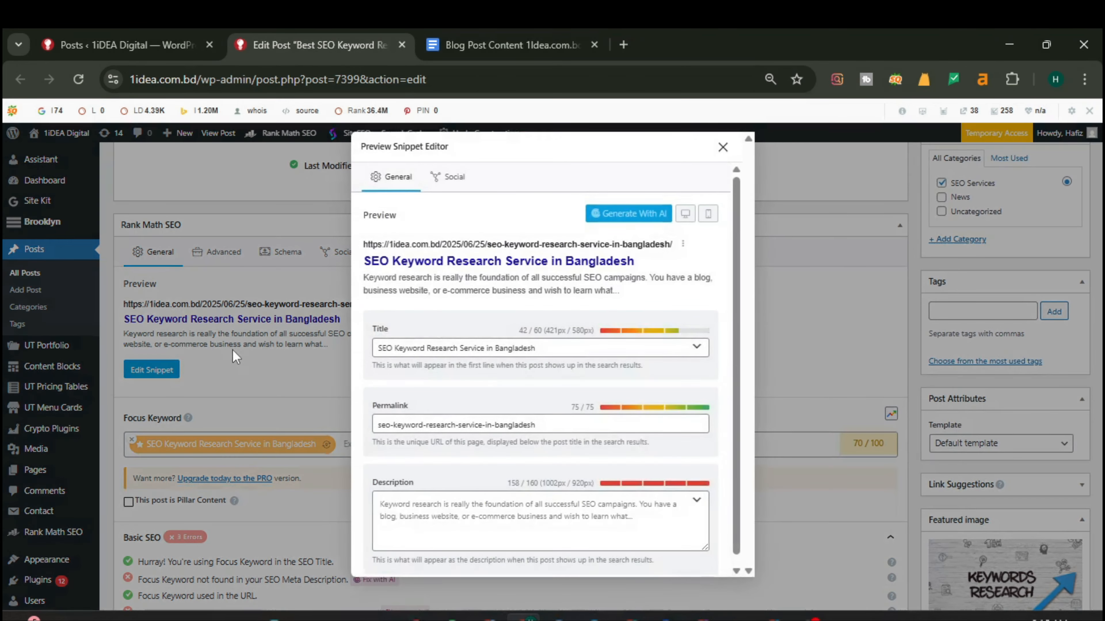
# Set the snippet's SEO title to "Best SEO Keyword Research Service in Bangladesh"
pyautogui.tripleClick(400, 346)
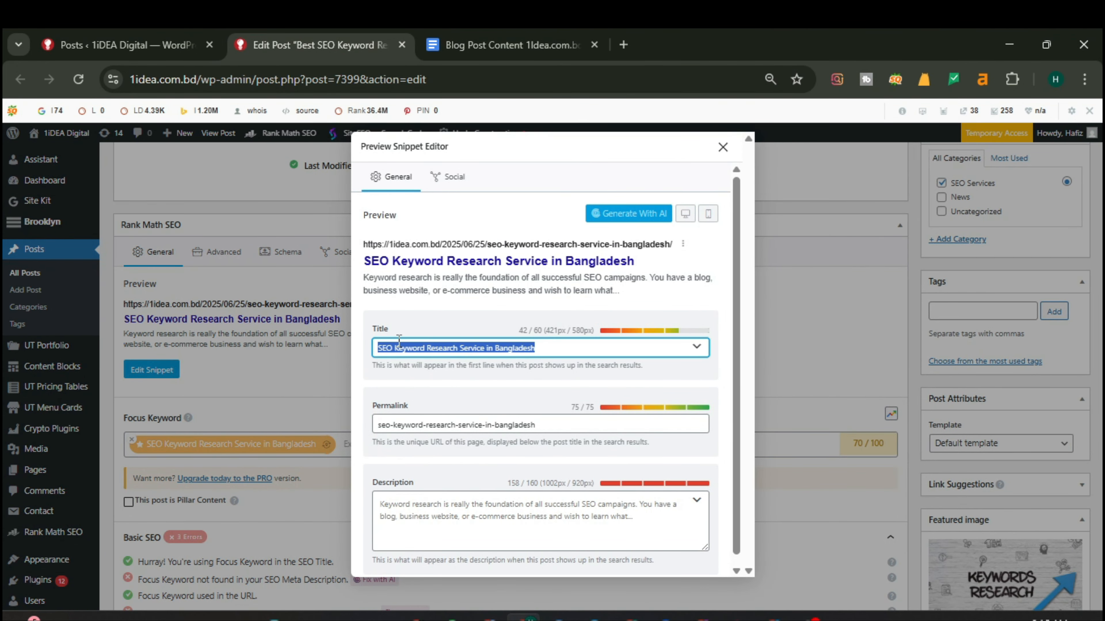
pyautogui.press('Home')
pyautogui.write('Best')
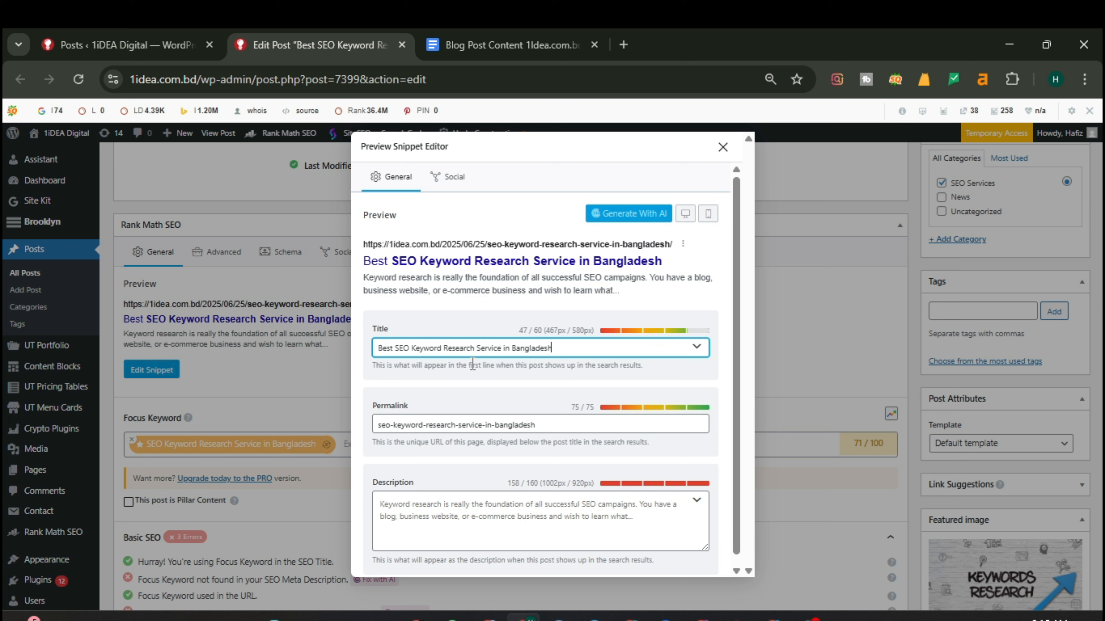
# Copy the "Best SEO keyword research service in Bangladesh to help you rank higher on Google..." text from the Google Doc into the snippet description and close the editor
pyautogui.click(483, 44)
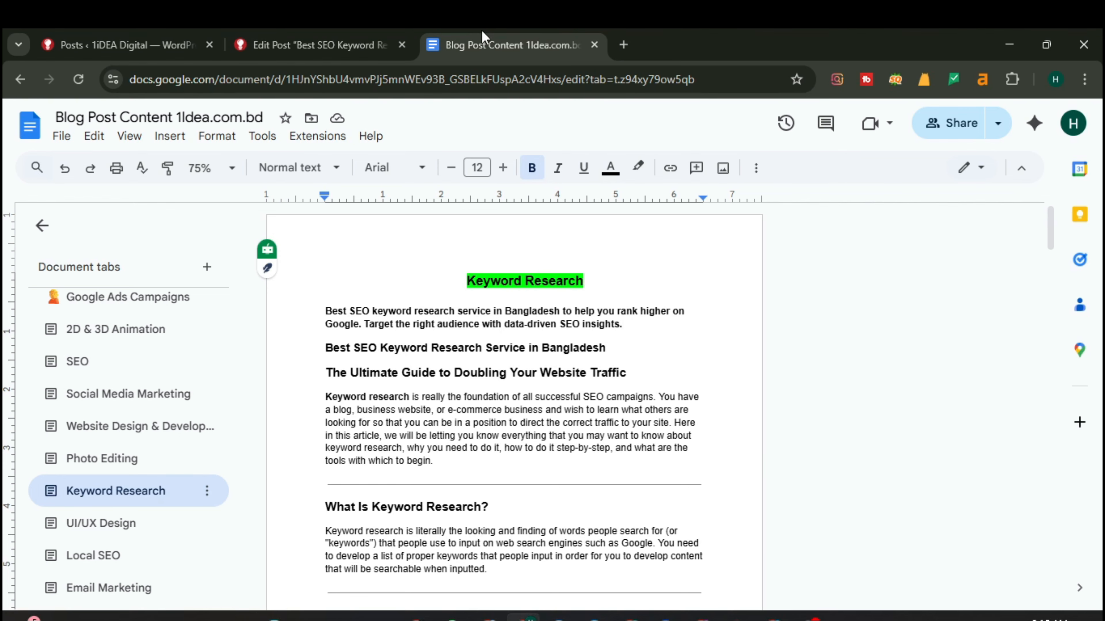
pyautogui.tripleClick(370, 309)
pyautogui.hotkey('ctrl', 'c')
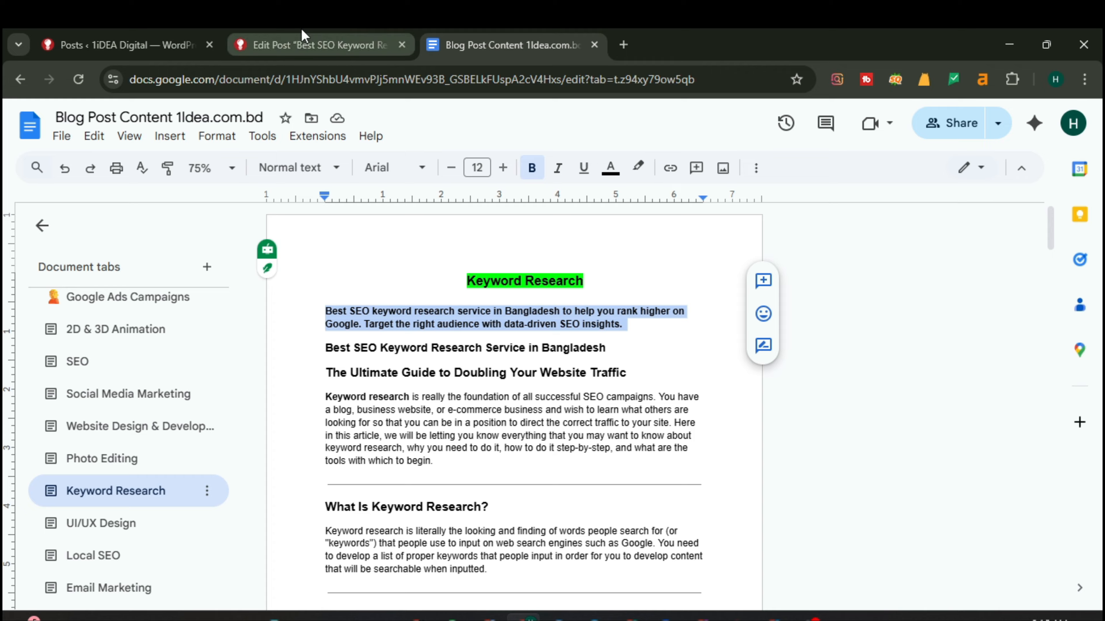
pyautogui.click(314, 44)
pyautogui.tripleClick(483, 510)
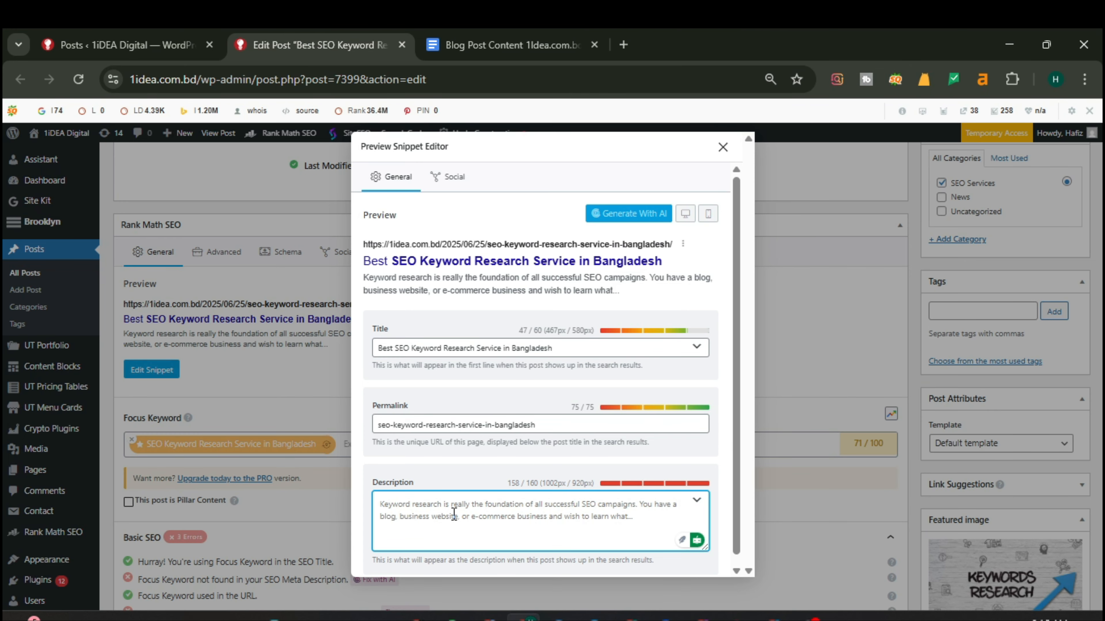
pyautogui.hotkey('ctrl', 'v')
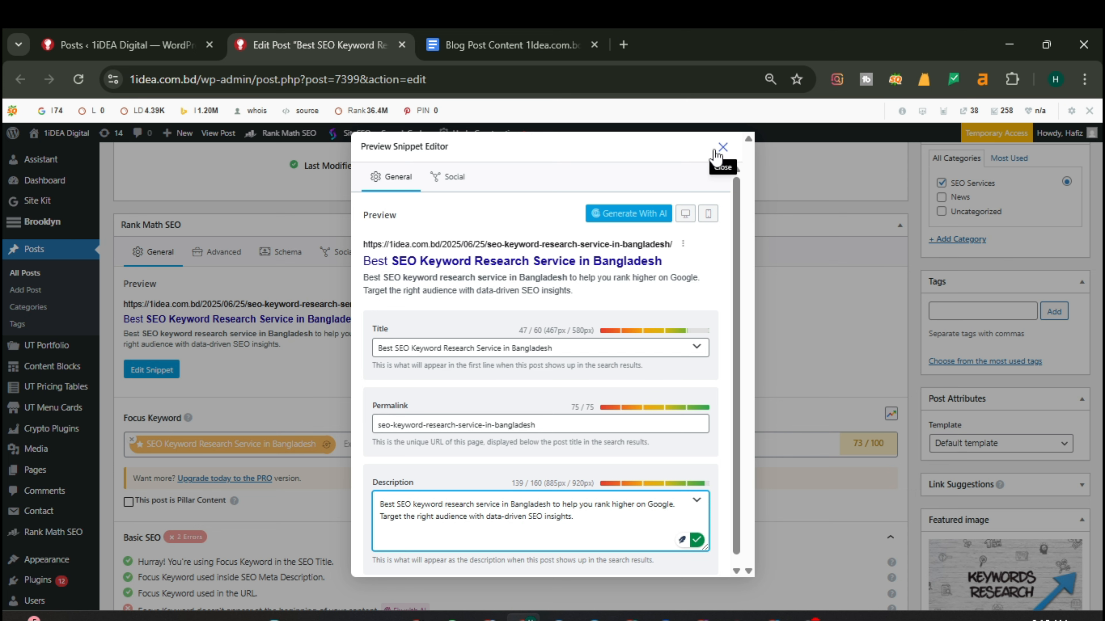
pyautogui.click(723, 151)
# Review the Basic SEO and Additional checks, then reopen the snippet editor to look over its title, permalink and description
pyautogui.scroll(-2, 837, 387)
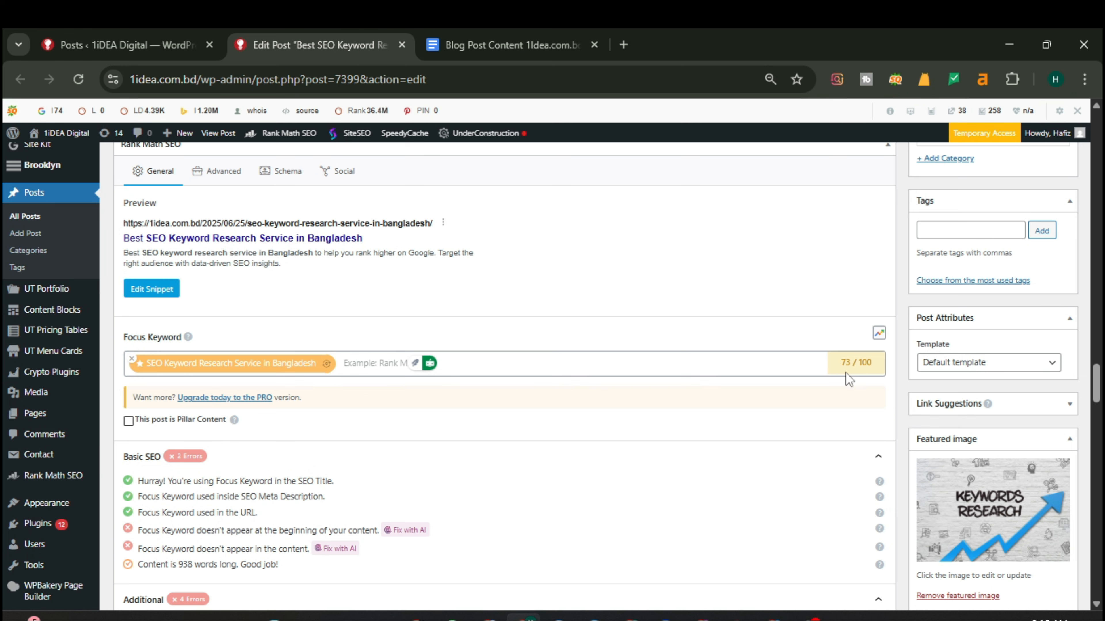
pyautogui.scroll(-4, 845, 372)
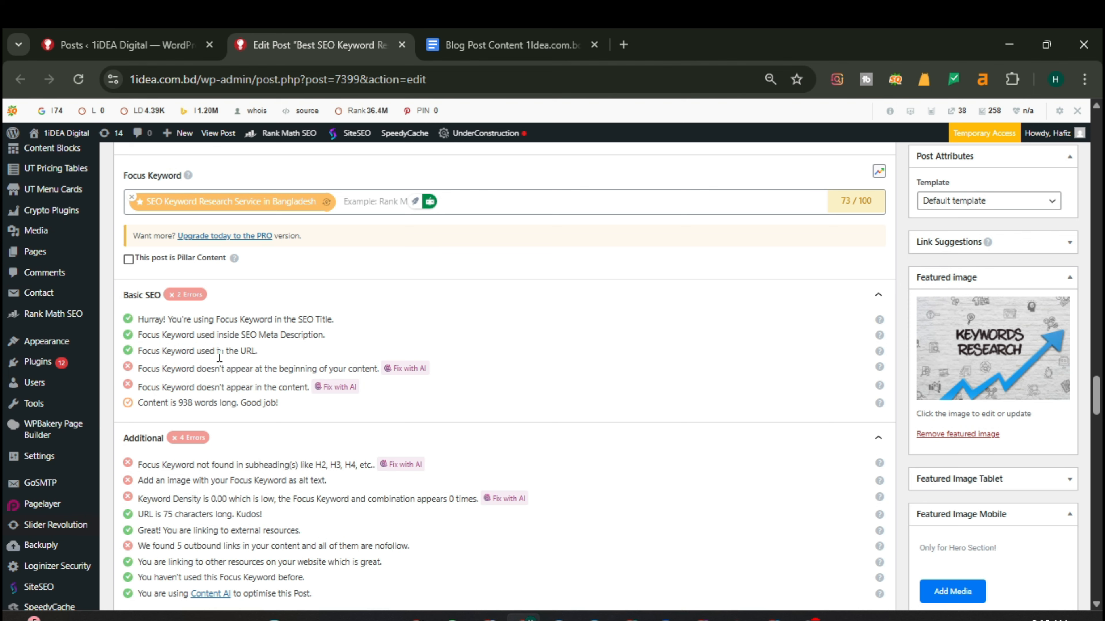
pyautogui.scroll(5, 304, 357)
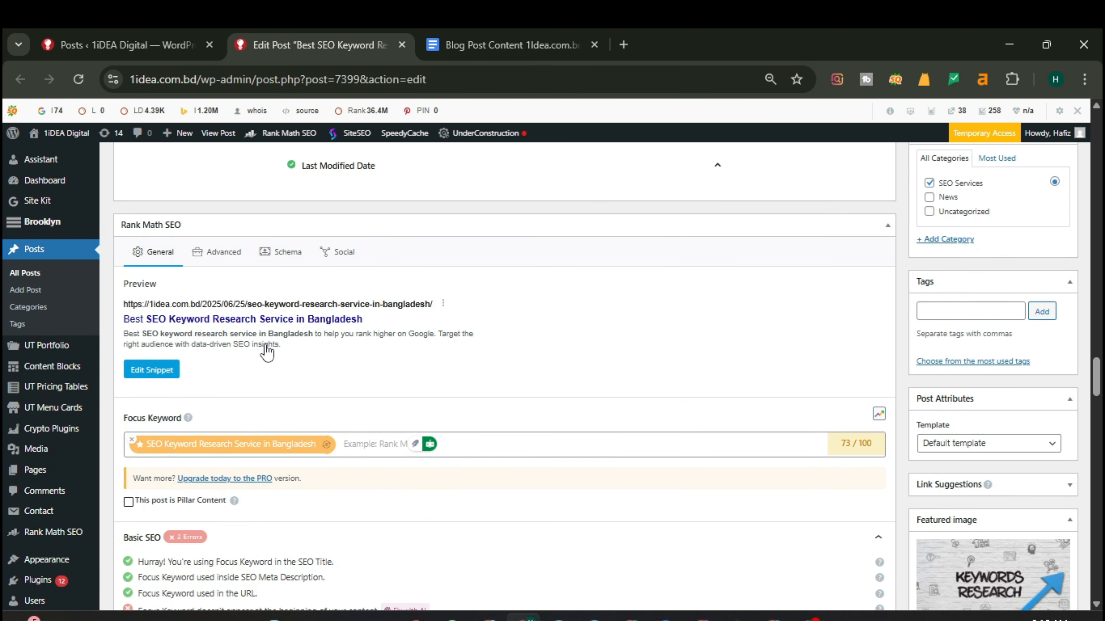
pyautogui.click(267, 352)
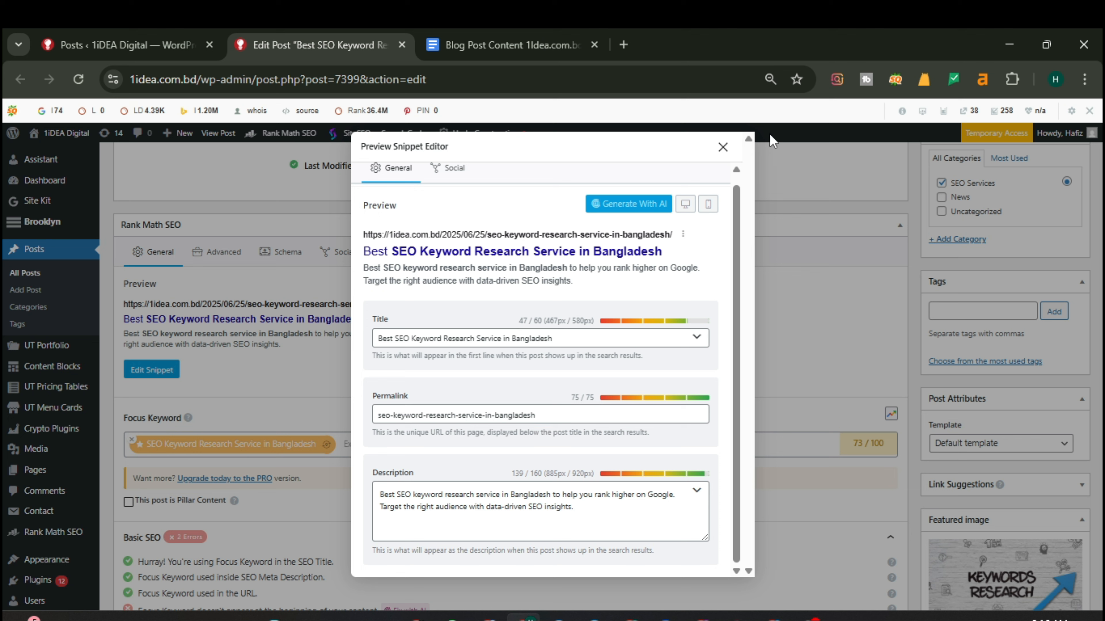
pyautogui.click(722, 152)
# Go back to the beginning of the post and inspect the permalink slug in its editing field
pyautogui.scroll(5, 970, 455)
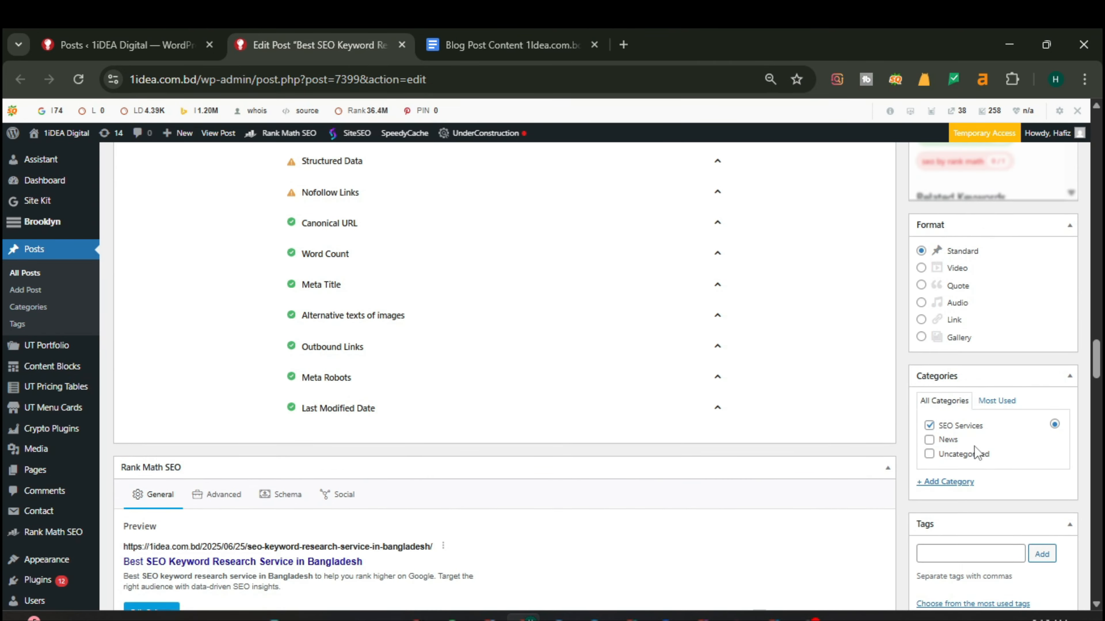
pyautogui.scroll(15, 974, 454)
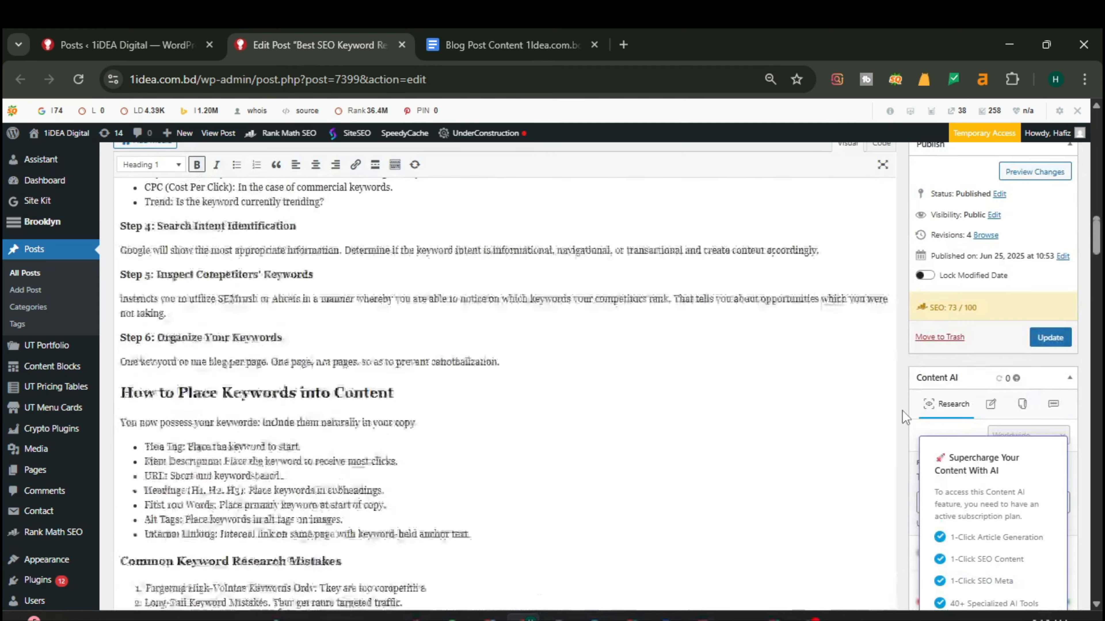
pyautogui.scroll(10, 903, 413)
pyautogui.scroll(-5, 476, 434)
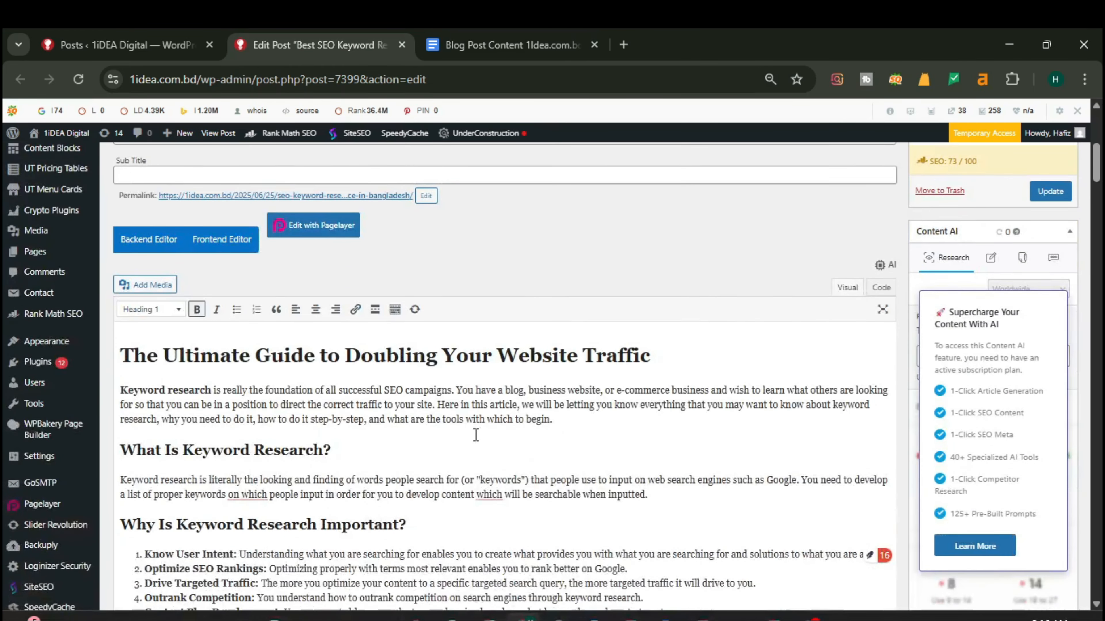
pyautogui.click(425, 195)
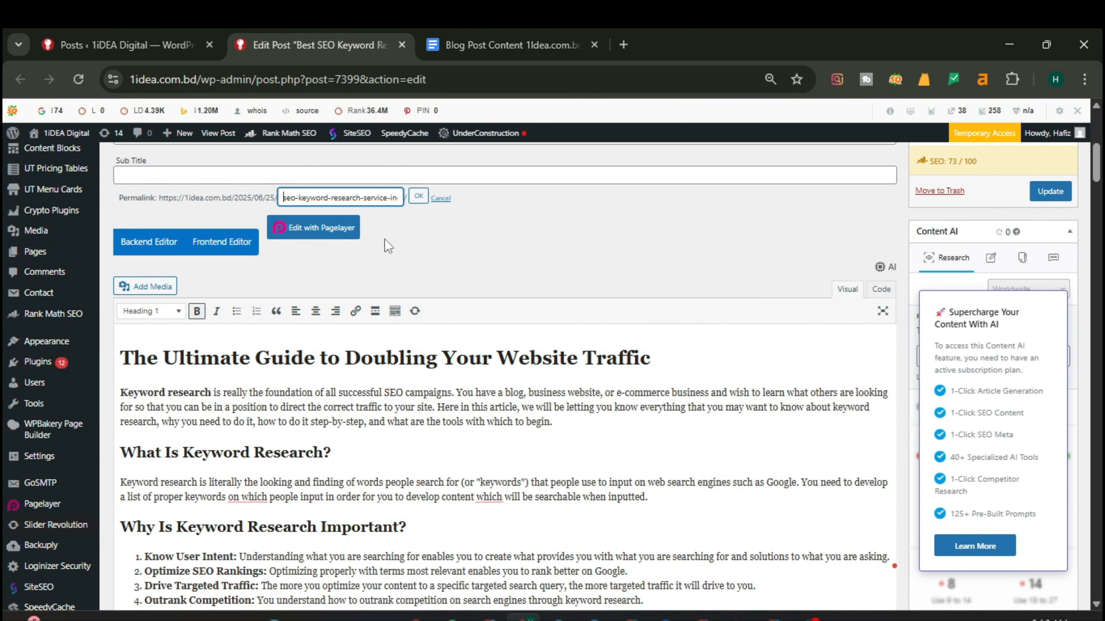
pyautogui.click(418, 199)
pyautogui.scroll(2, 822, 256)
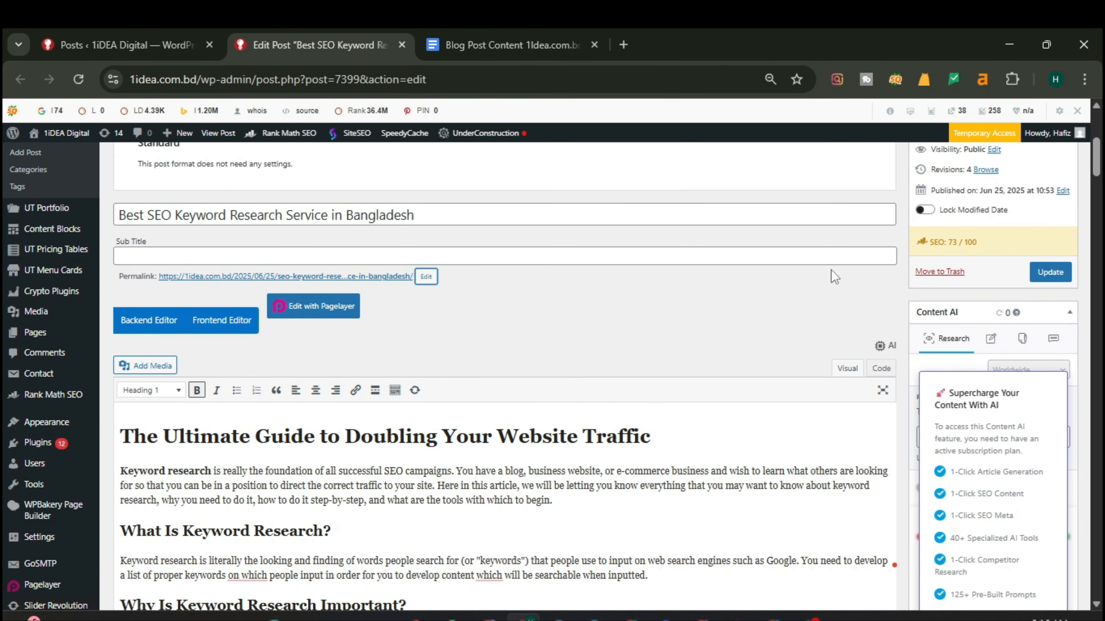
# Return to the Rank Math SEO section and examine the remaining Basic SEO and Additional errors
pyautogui.scroll(-3, 813, 320)
pyautogui.scroll(-15, 815, 321)
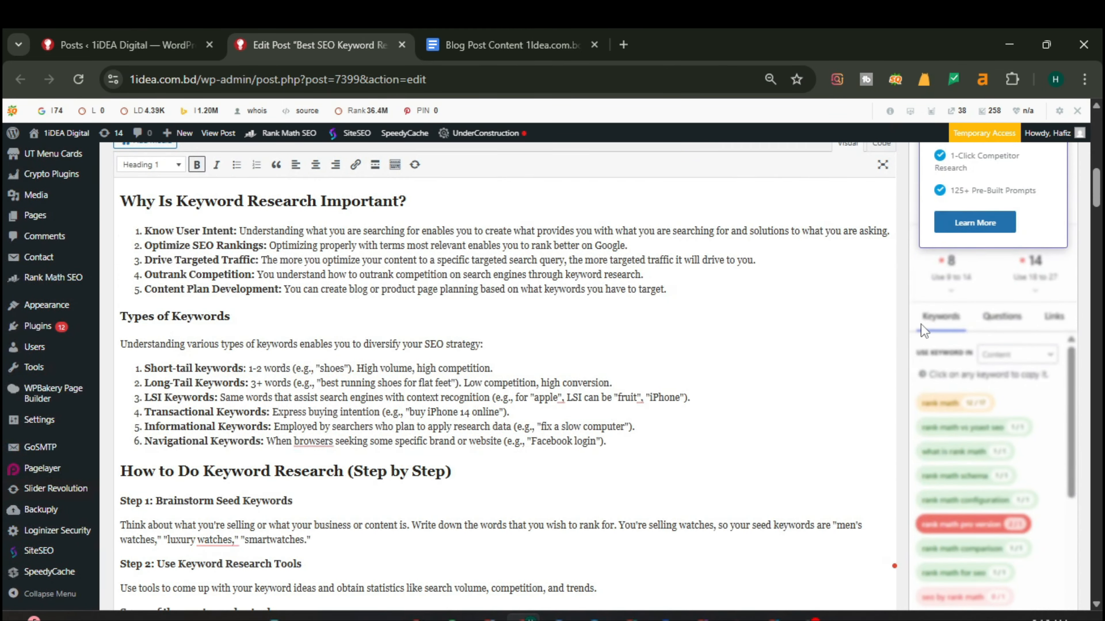
pyautogui.scroll(-20, 920, 338)
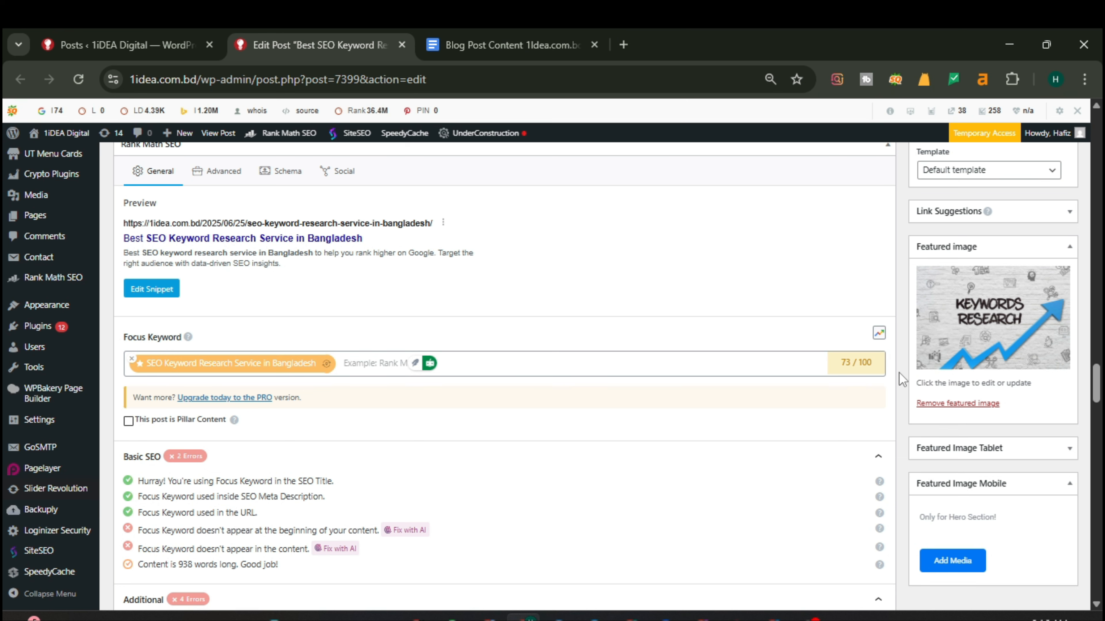
pyautogui.scroll(-3, 898, 372)
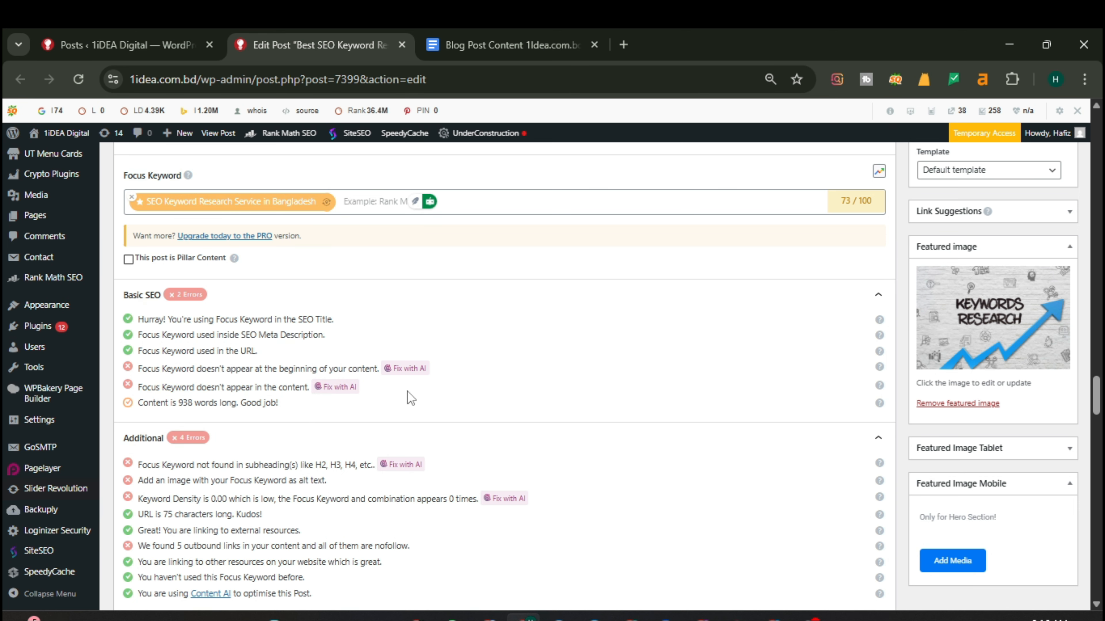
pyautogui.scroll(-3, 502, 374)
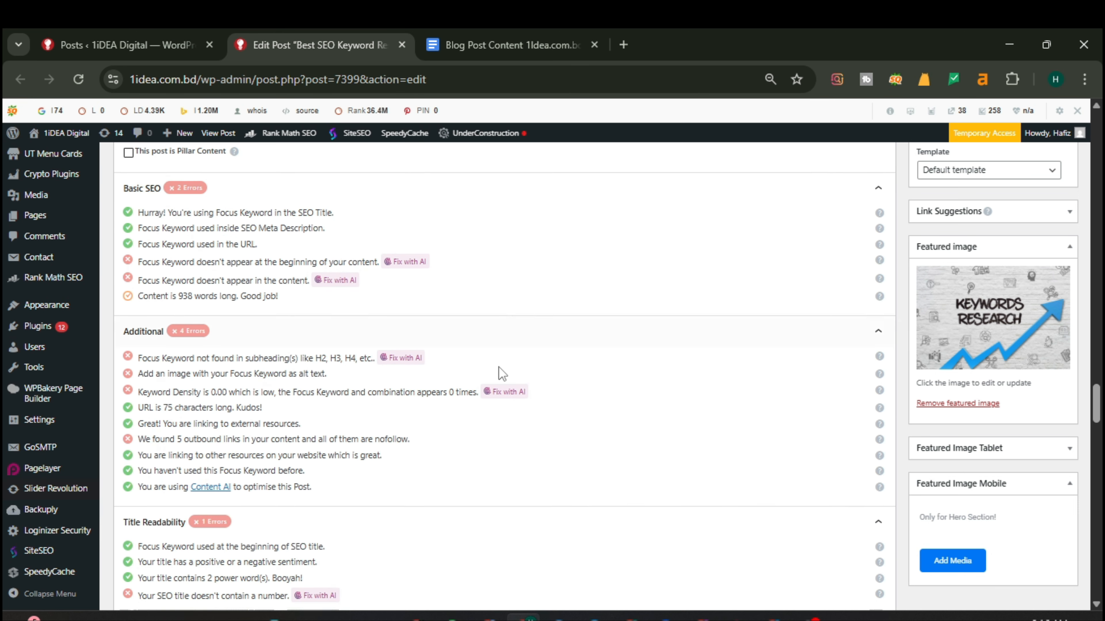
# Look over the post's title, main heading and opening paragraphs for a place to use the focus keyword
pyautogui.scroll(15, 502, 373)
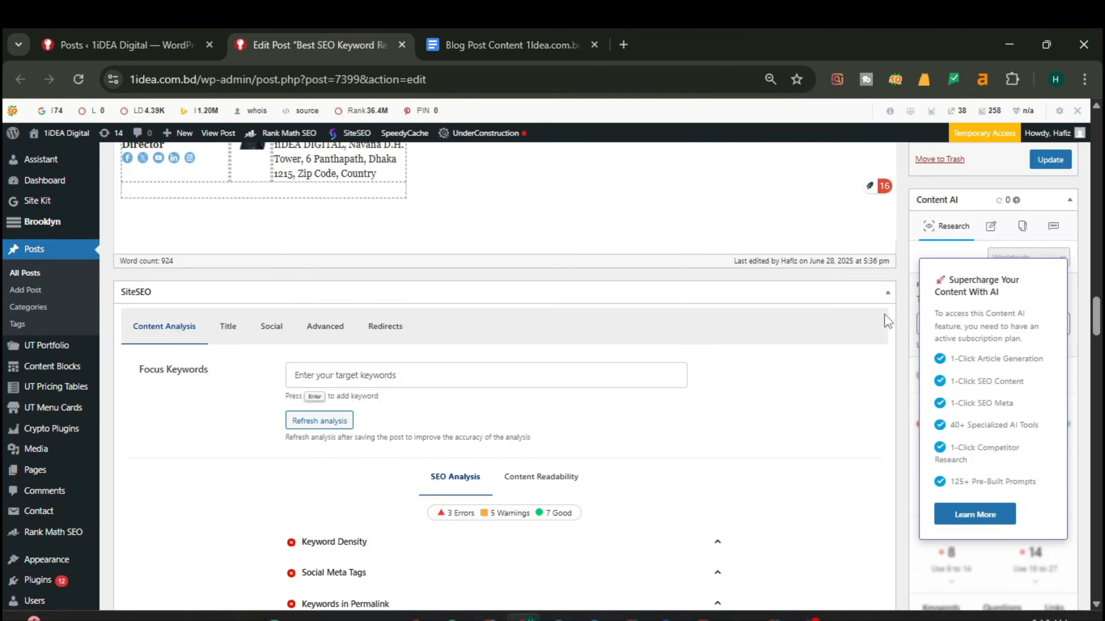
pyautogui.scroll(10, 900, 321)
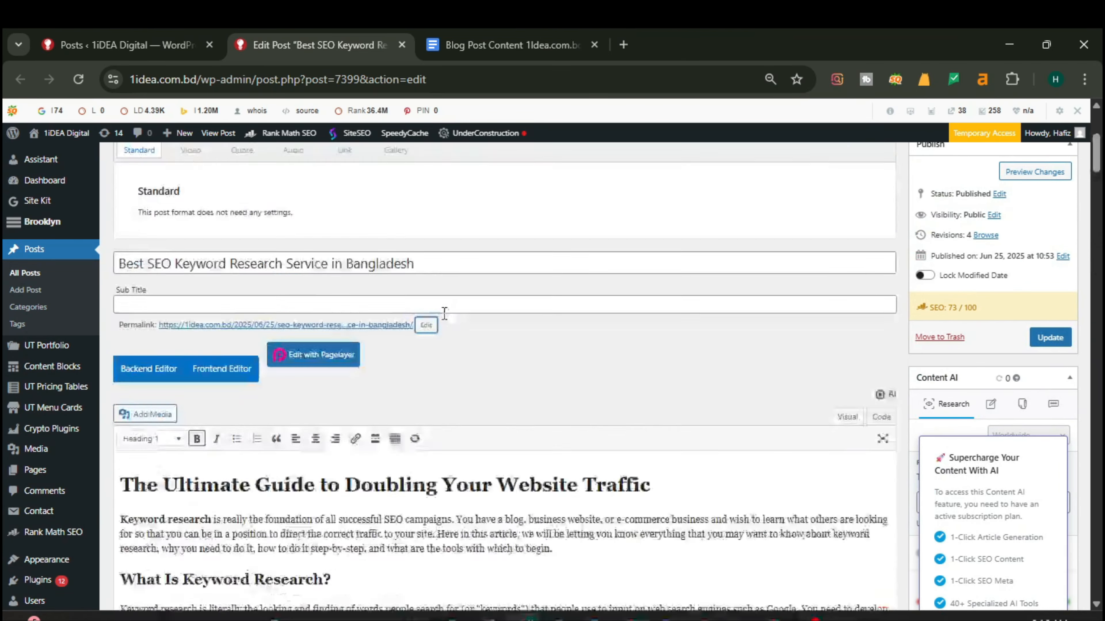
pyautogui.scroll(-6, 446, 321)
pyautogui.scroll(-2, 446, 321)
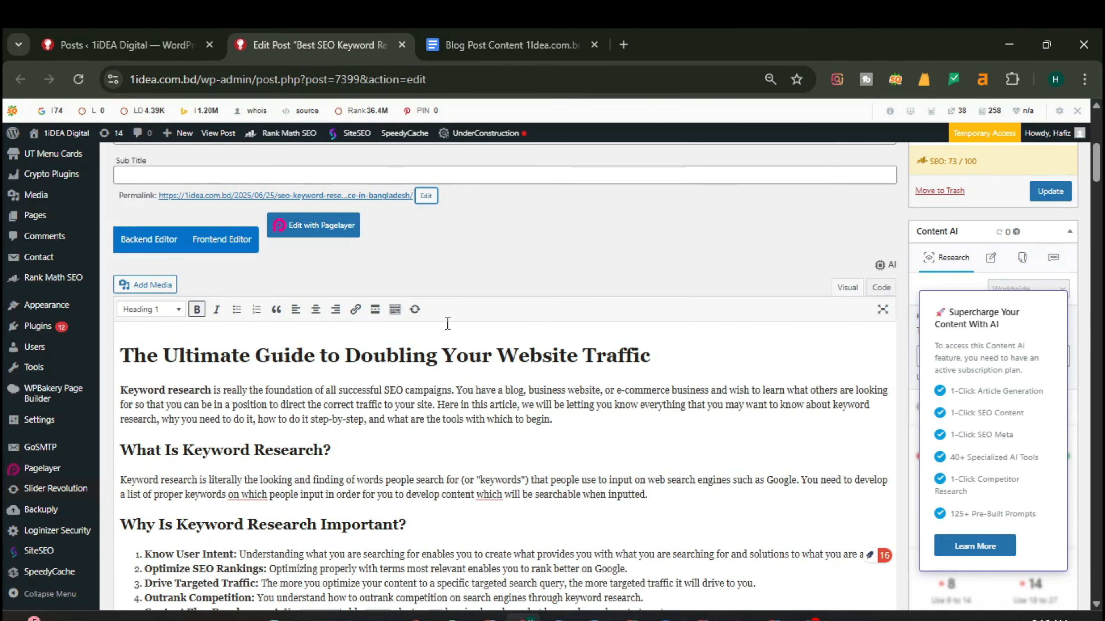
pyautogui.scroll(-2, 446, 321)
pyautogui.scroll(-5, 447, 323)
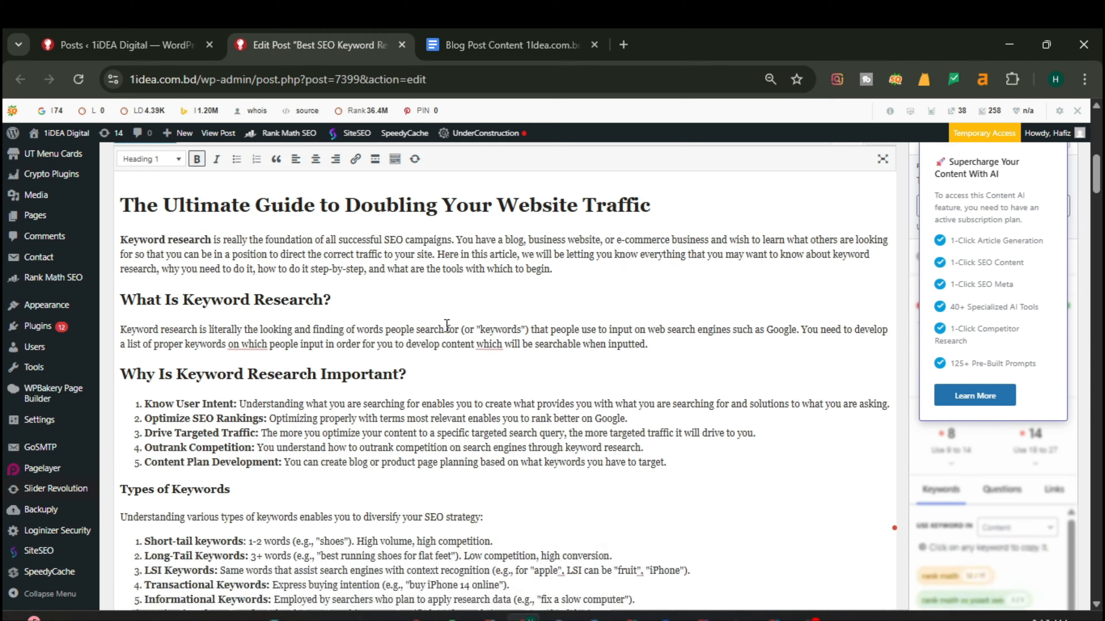
pyautogui.scroll(8, 447, 327)
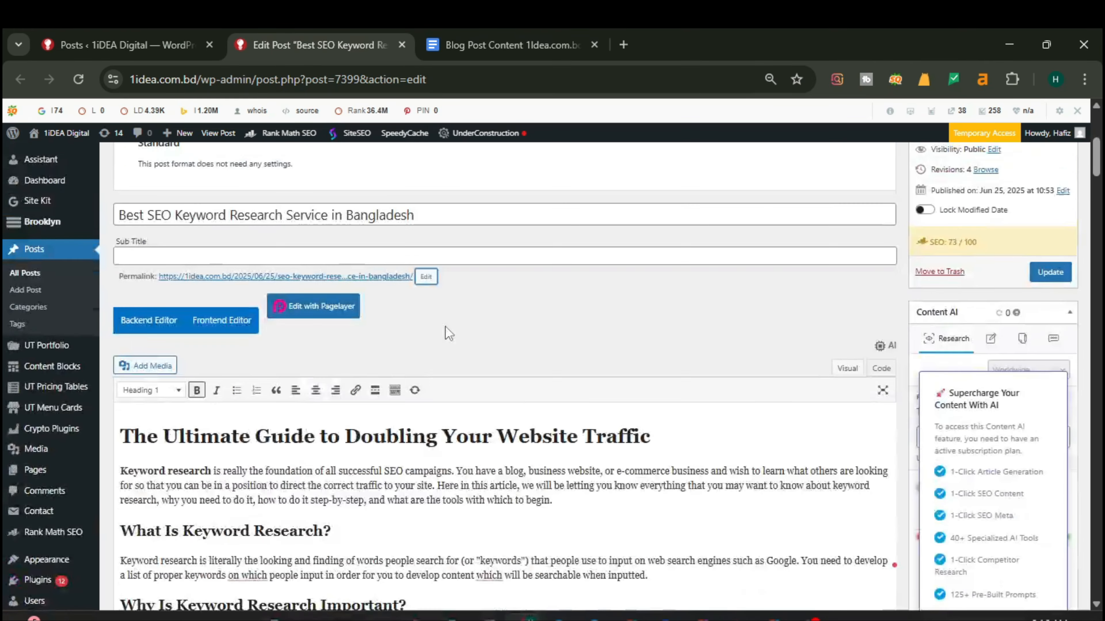
pyautogui.scroll(-2, 446, 331)
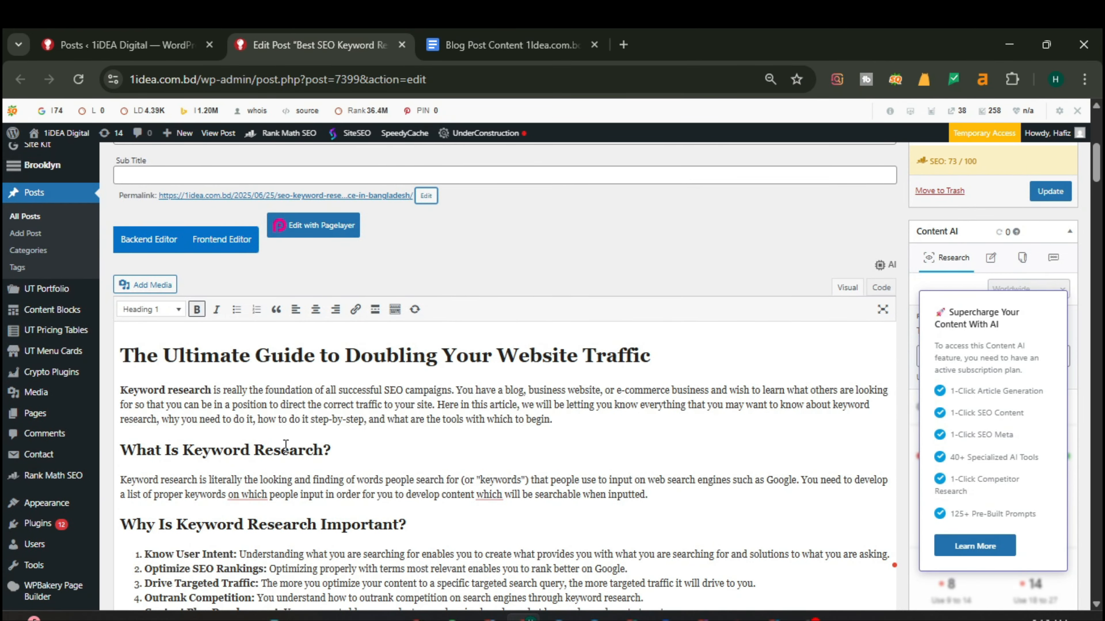
# Replace the bold "Keyword research" opening the intro paragraph with "SEO Keyword Research Service in Bangladesh" copied from the post title
pyautogui.scroll(7, 215, 357)
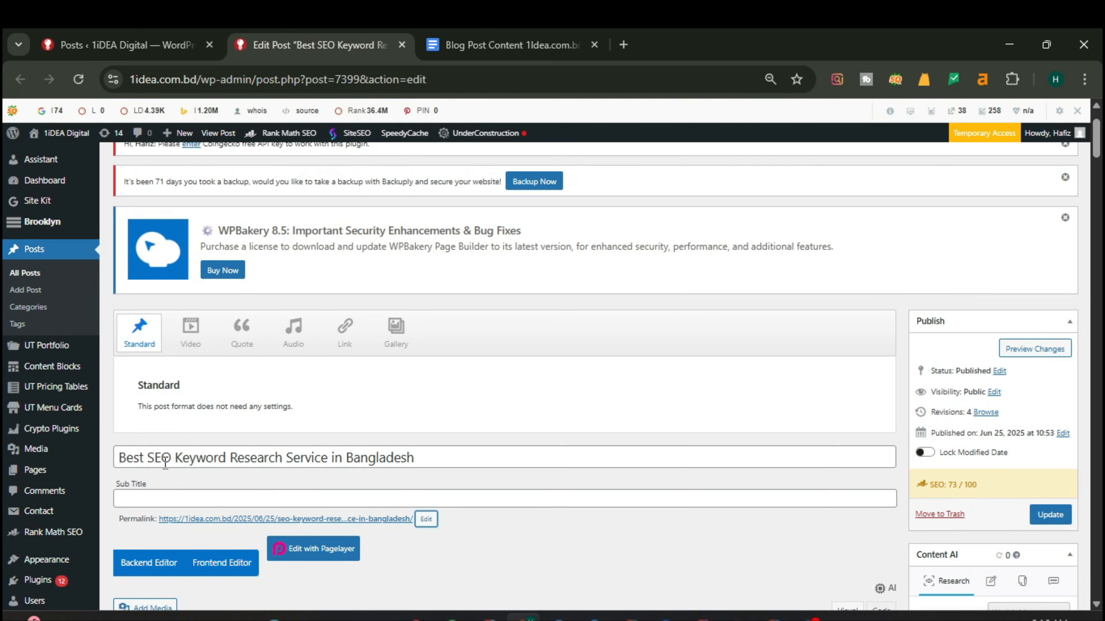
pyautogui.moveTo(147, 457); pyautogui.dragTo(469, 451)
pyautogui.hotkey('ctrl', 'c')
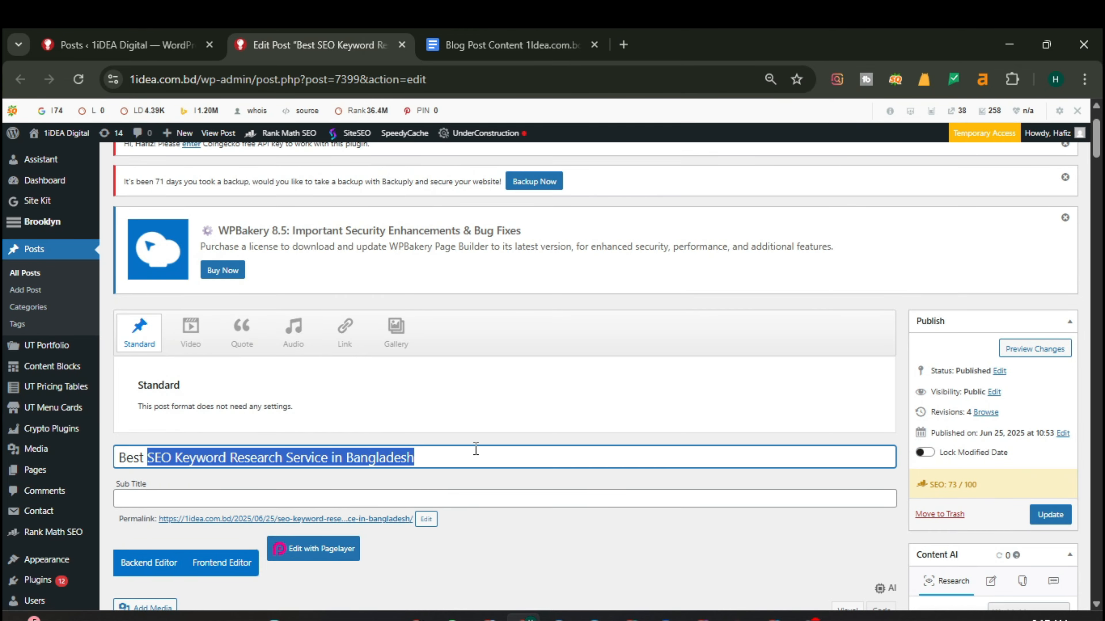
pyautogui.scroll(-12, 481, 450)
pyautogui.scroll(4, 466, 451)
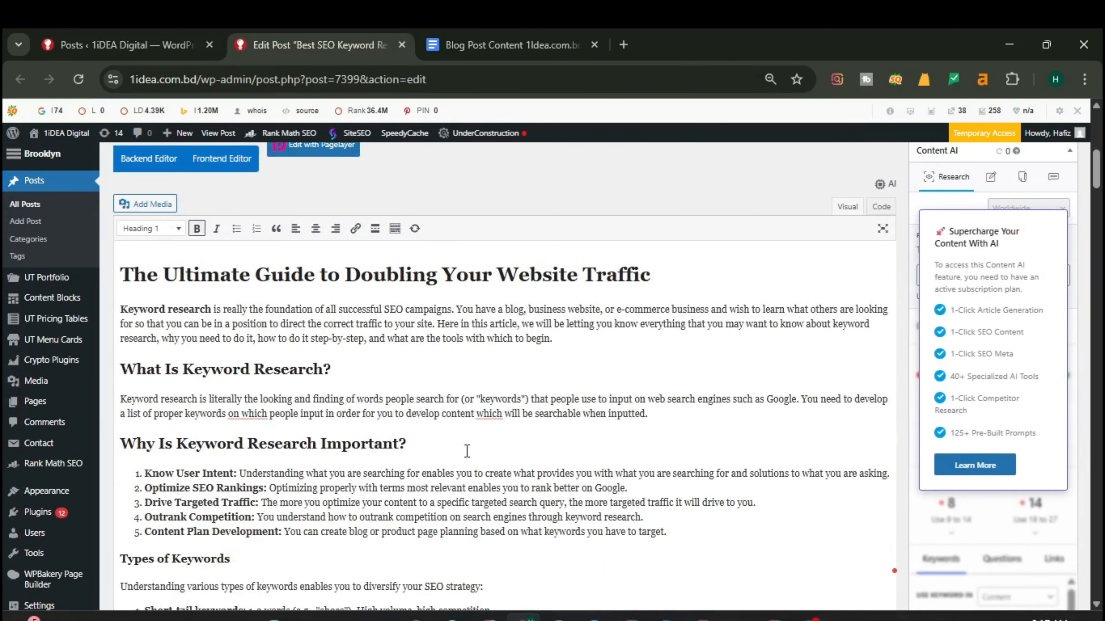
pyautogui.moveTo(122, 304); pyautogui.dragTo(211, 320)
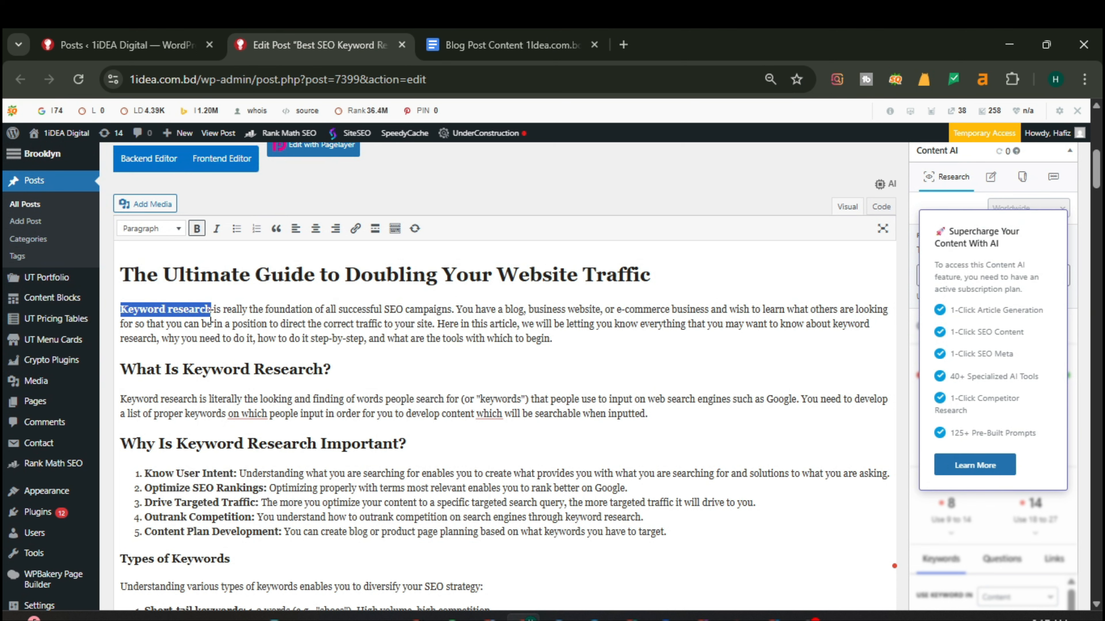
pyautogui.hotkey('ctrl', 'v')
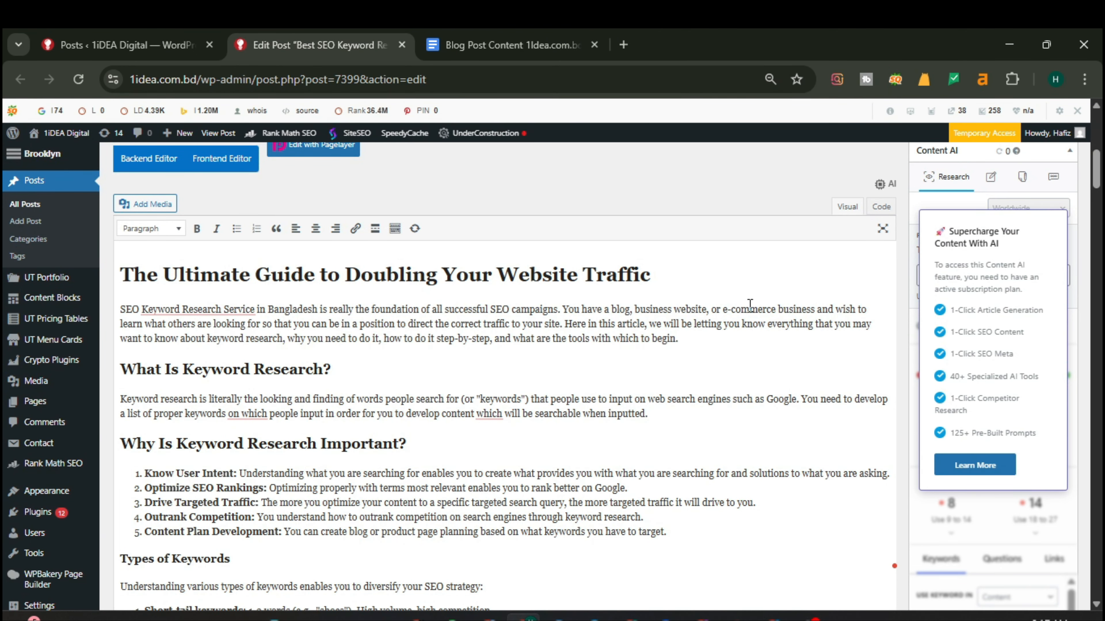
# Check the post's SEO score and examine the Basic SEO, Additional and Title Readability checks after the intro edit
pyautogui.scroll(5, 1086, 275)
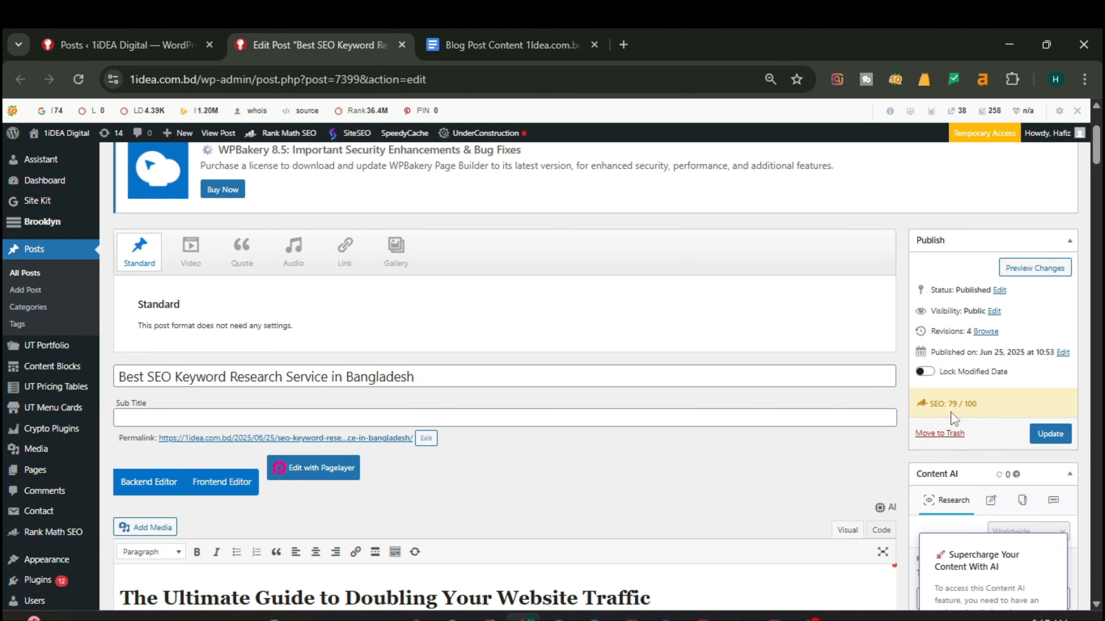
pyautogui.scroll(-2, 848, 411)
pyautogui.scroll(-20, 902, 386)
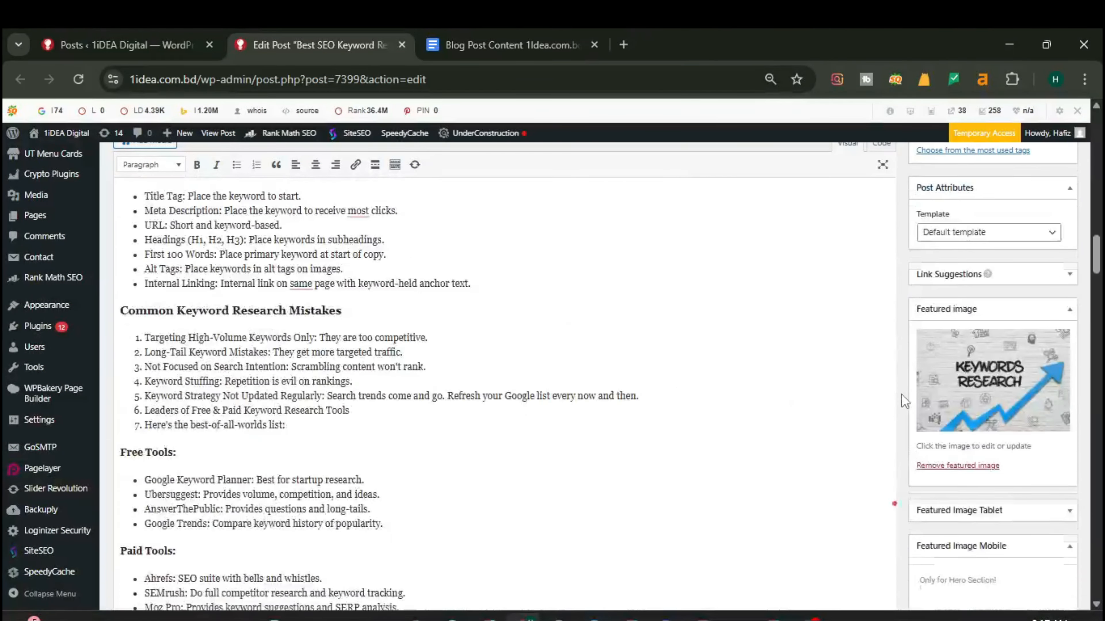
pyautogui.scroll(-20, 902, 399)
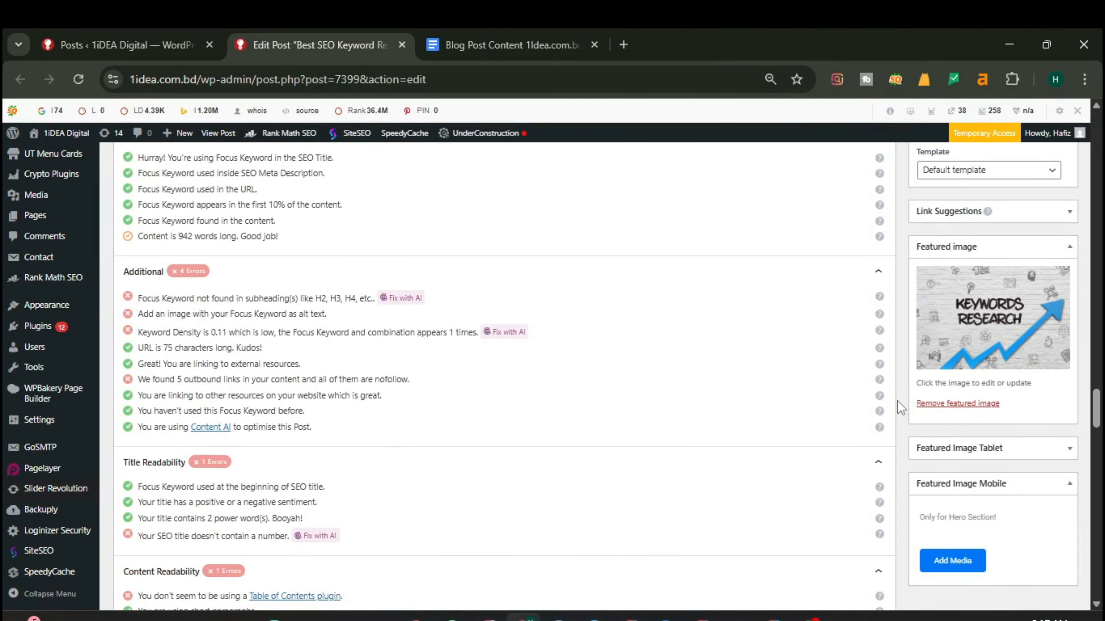
pyautogui.scroll(6, 798, 294)
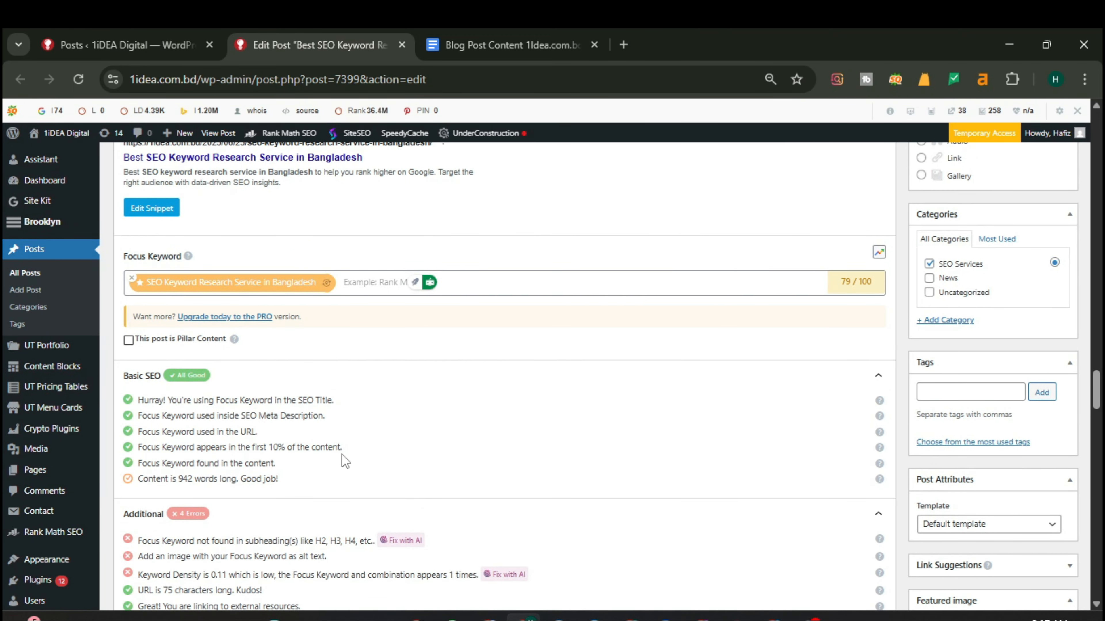
pyautogui.scroll(-3, 373, 460)
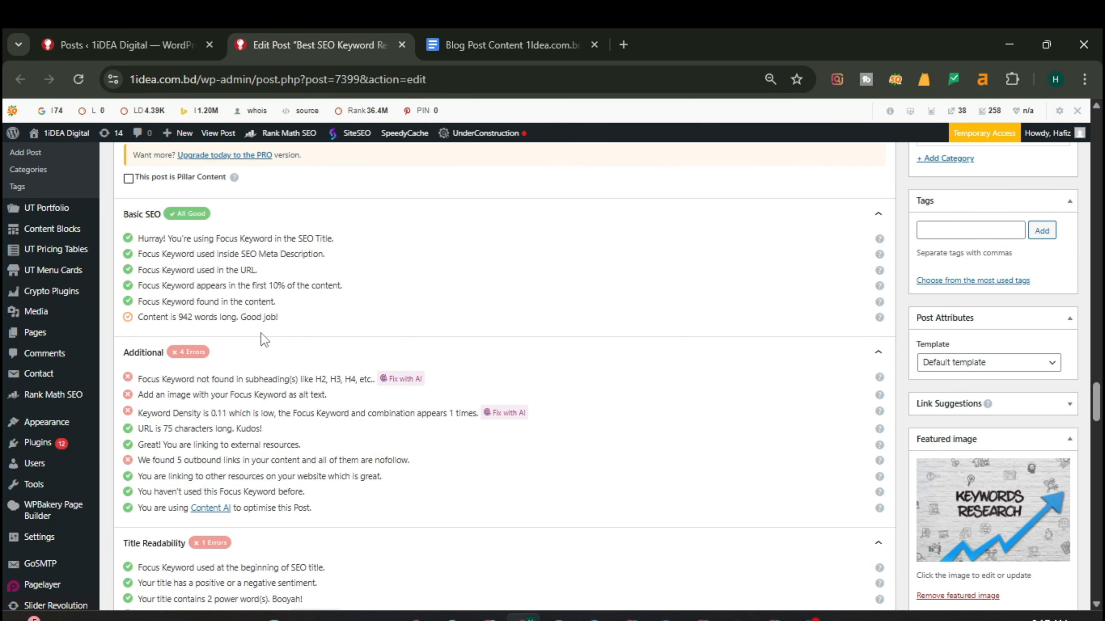
# Collapse the Basic SEO checks and review the remaining errors under Additional
pyautogui.scroll(2, 530, 211)
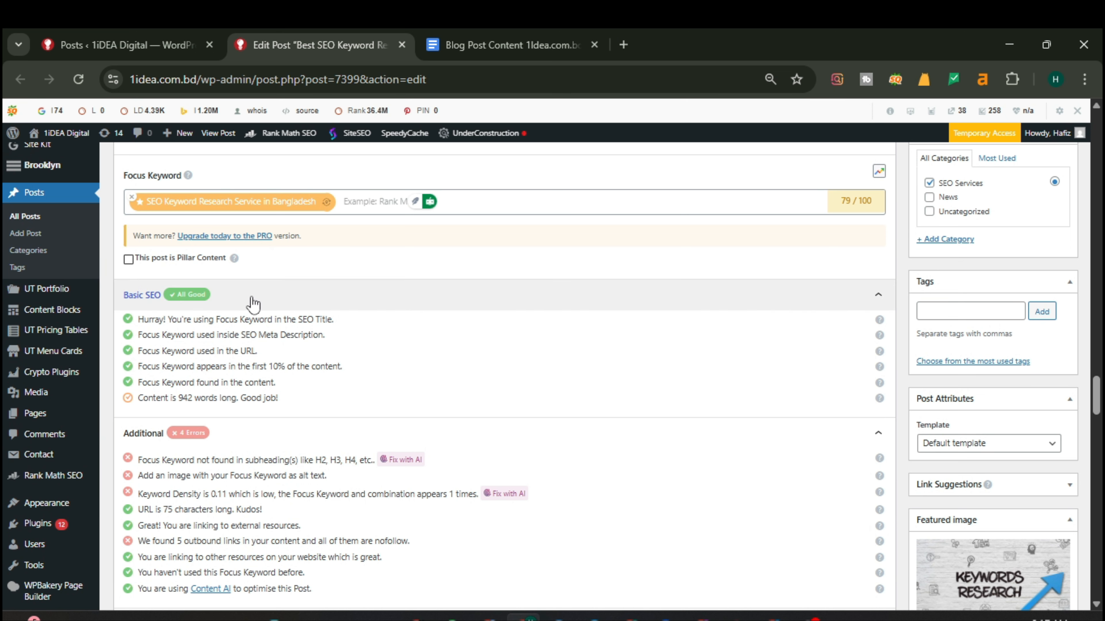
pyautogui.click(252, 299)
pyautogui.scroll(-2, 251, 300)
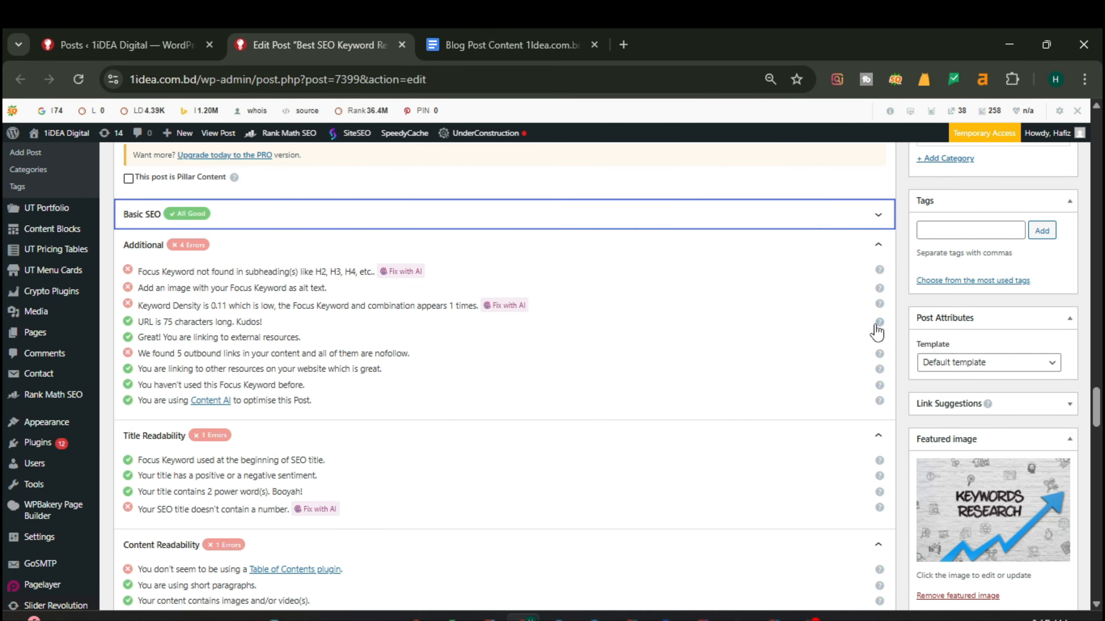
# Replace "Keyword Research" in the "How to Do Keyword Research (Step by Step)" heading with the copied "SEO Keyword Research Service in Bangladesh"
pyautogui.scroll(15, 884, 326)
pyautogui.scroll(15, 884, 326)
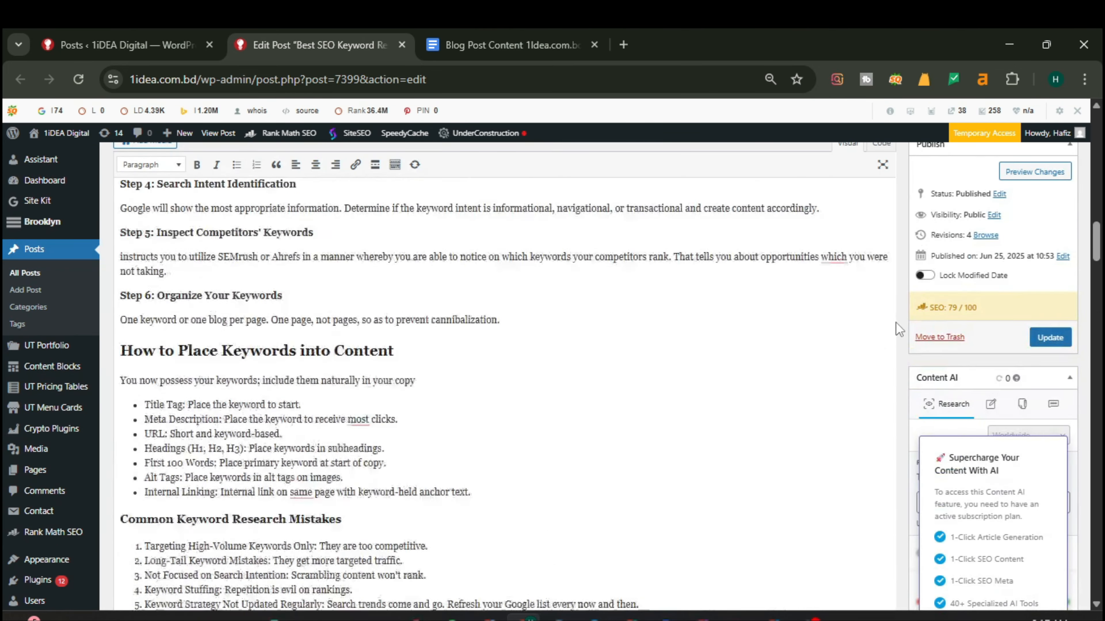
pyautogui.scroll(5, 905, 320)
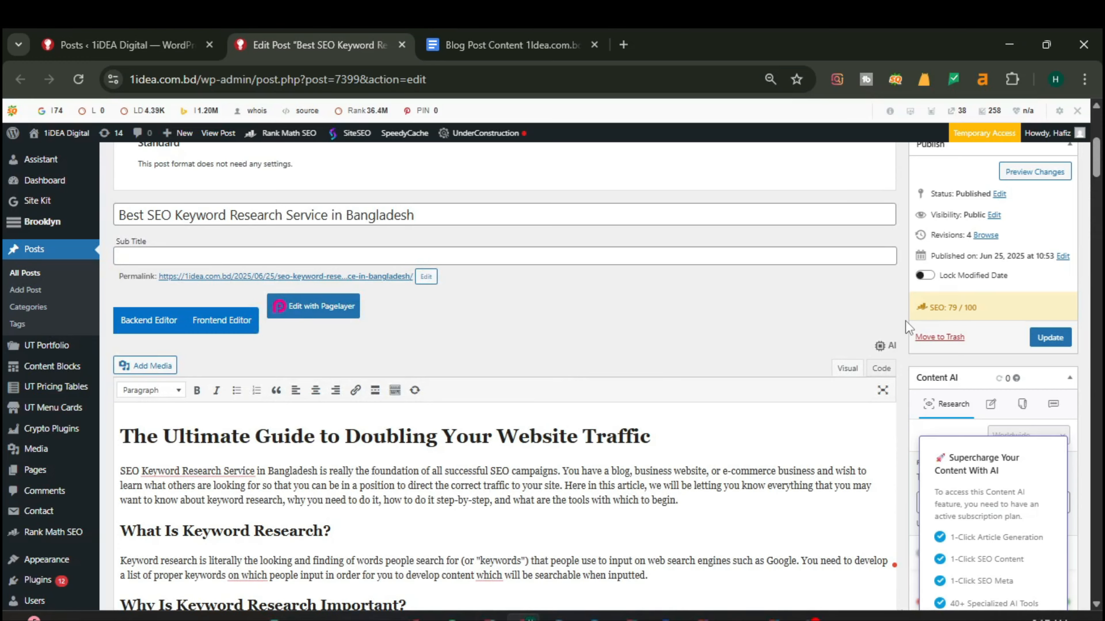
pyautogui.scroll(-2, 906, 320)
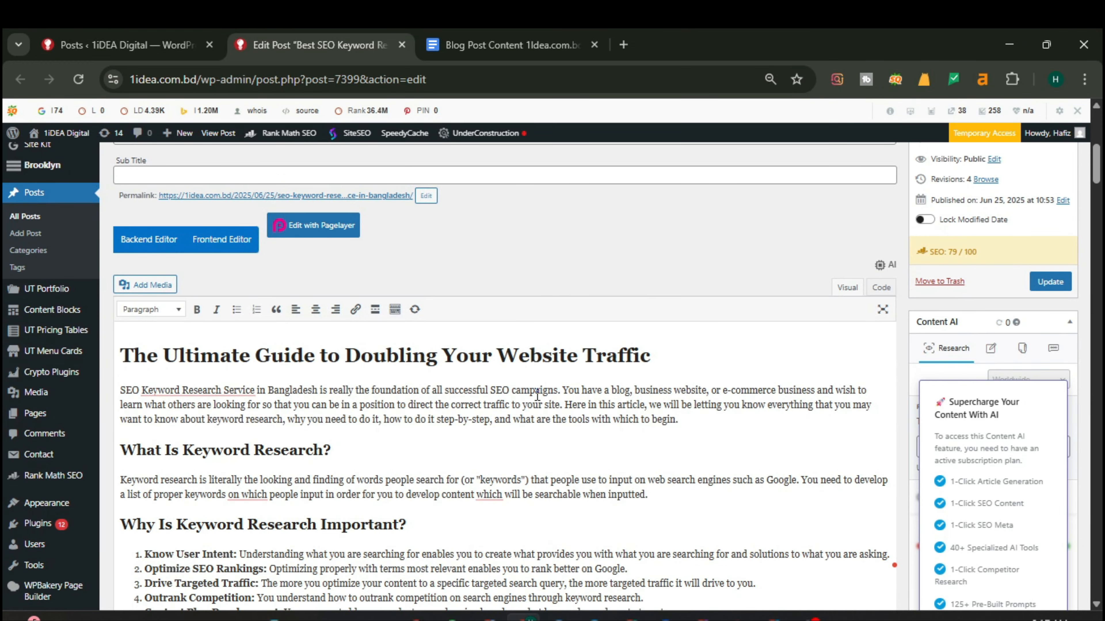
pyautogui.scroll(-8, 538, 395)
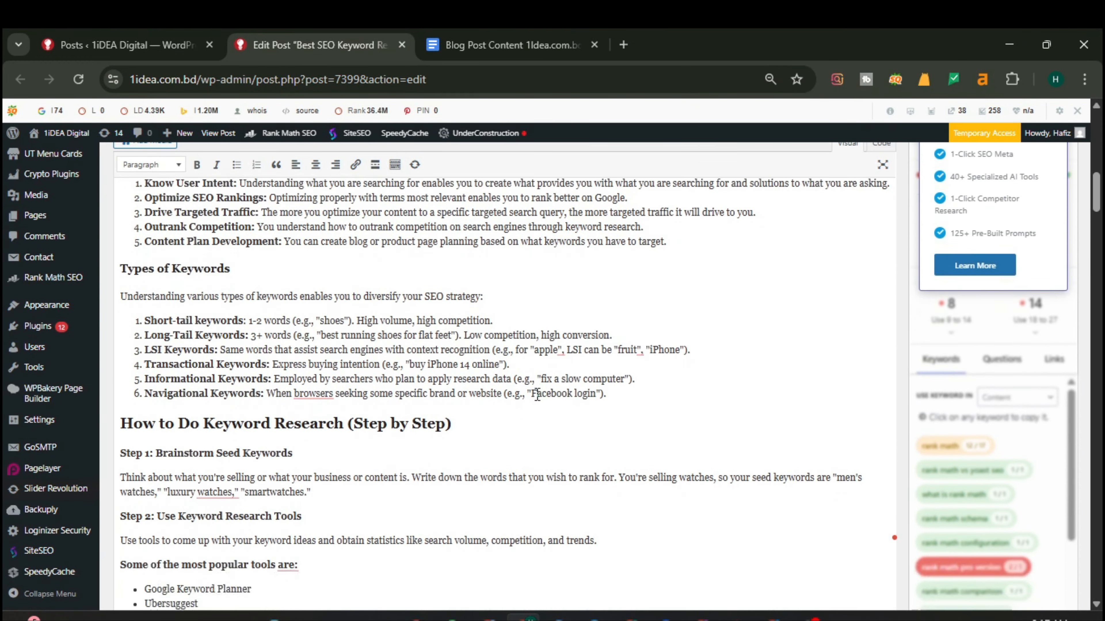
pyautogui.scroll(-8, 538, 395)
pyautogui.scroll(4, 538, 394)
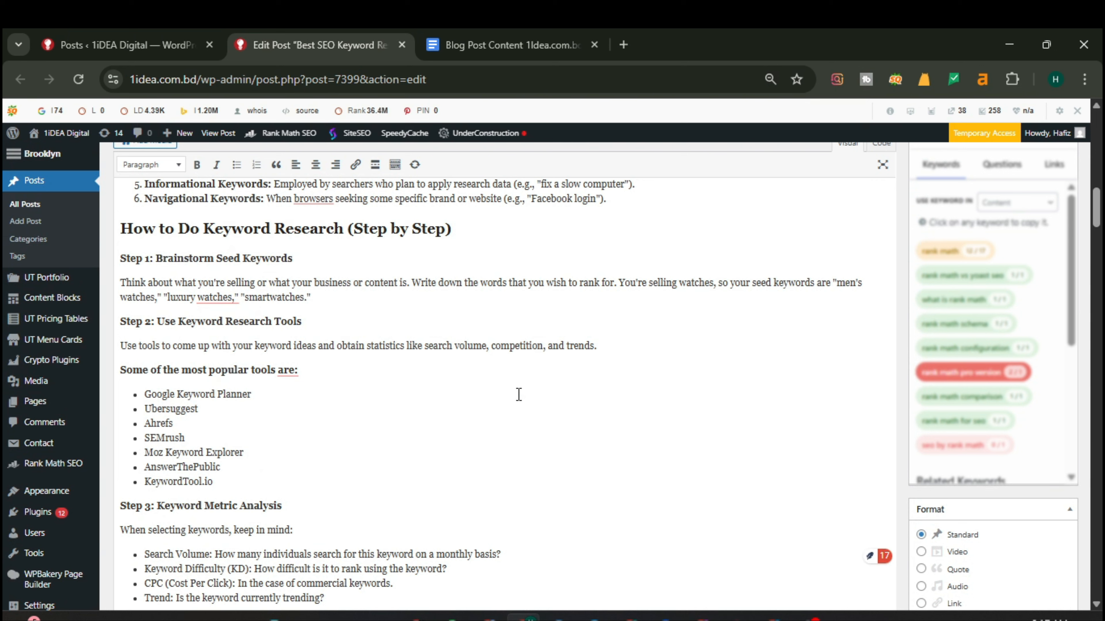
pyautogui.scroll(3, 310, 298)
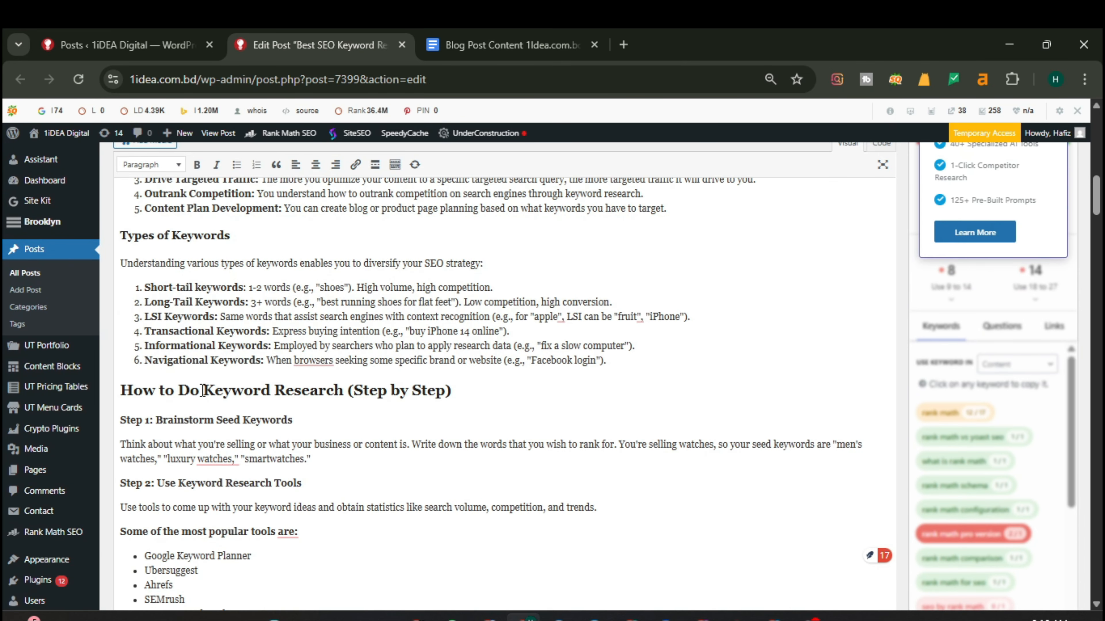
pyautogui.moveTo(203, 390); pyautogui.dragTo(340, 392)
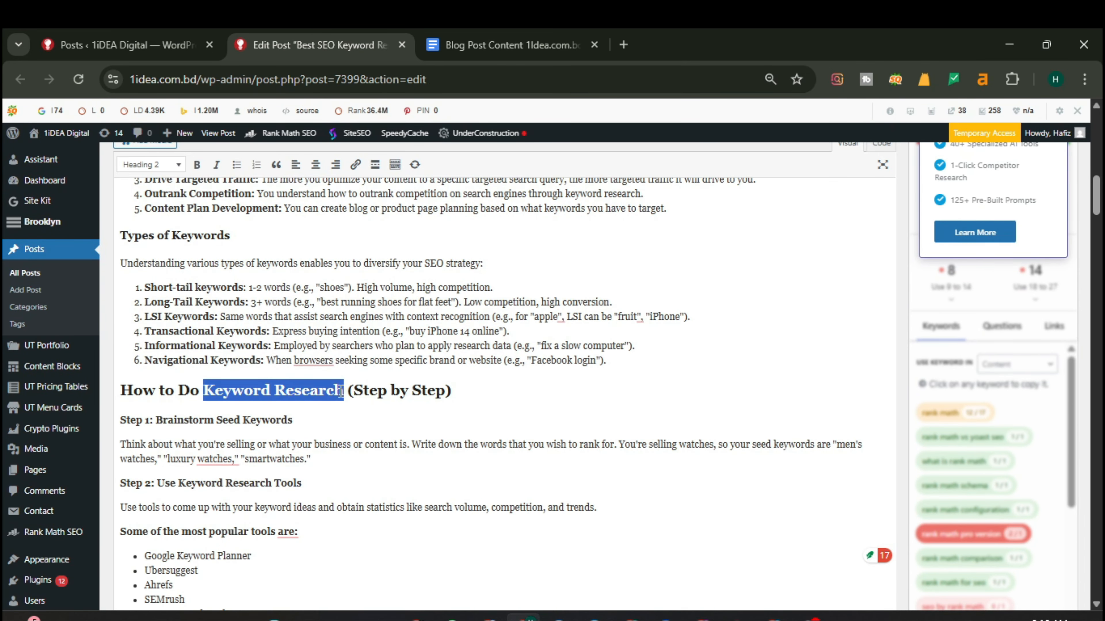
pyautogui.hotkey('ctrl', 'v')
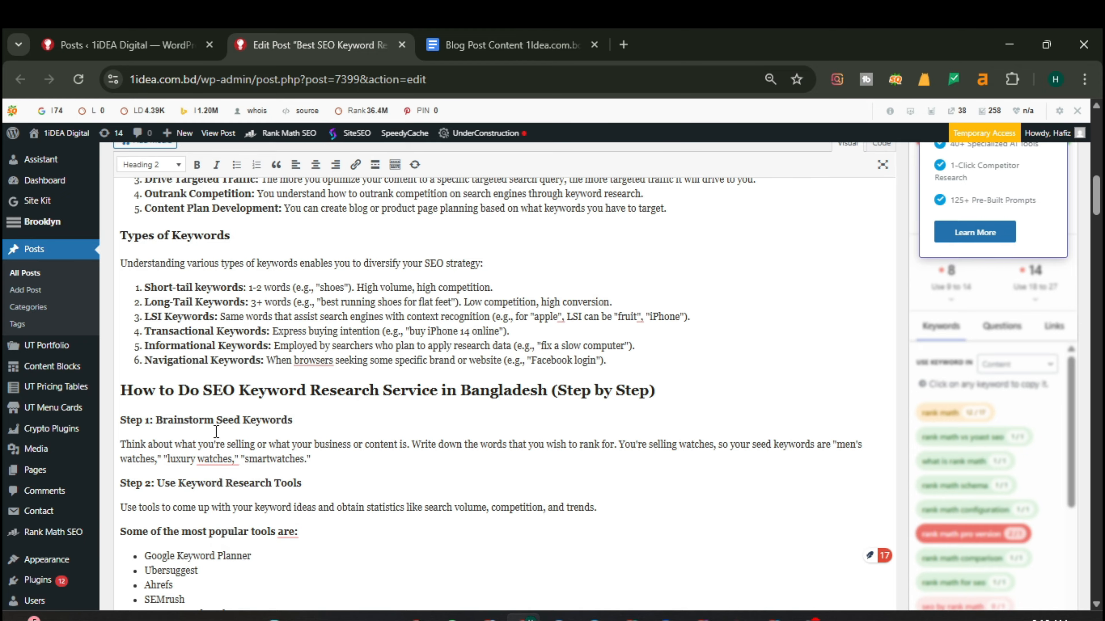
# Check the post's SEO score and examine the Additional and readability checks after the subheading edit
pyautogui.scroll(10, 867, 268)
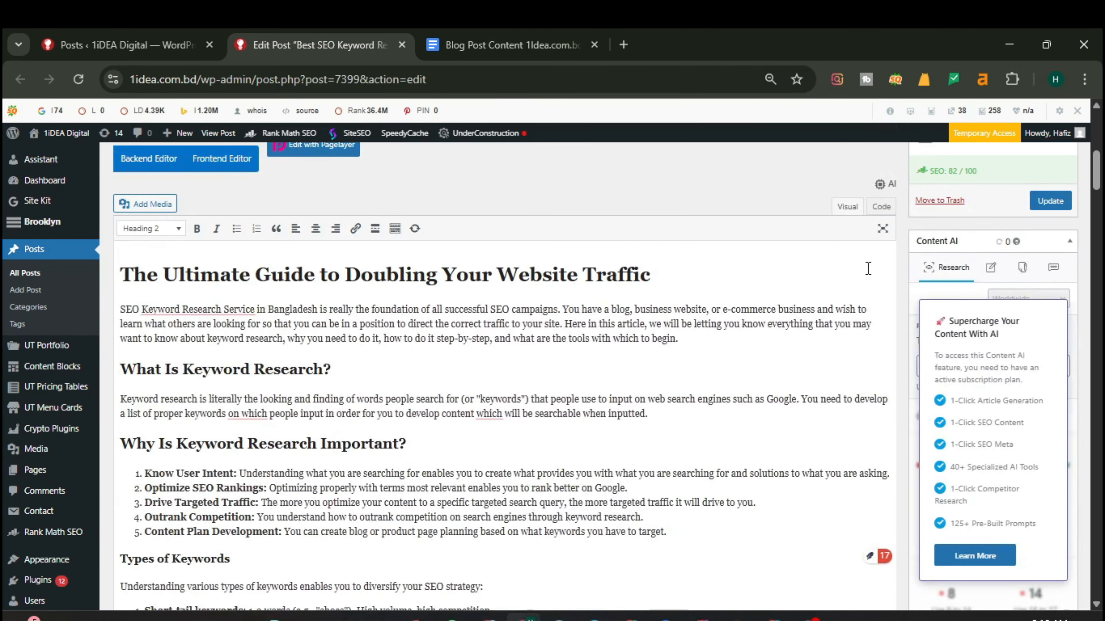
pyautogui.scroll(-7, 868, 276)
pyautogui.scroll(-15, 938, 300)
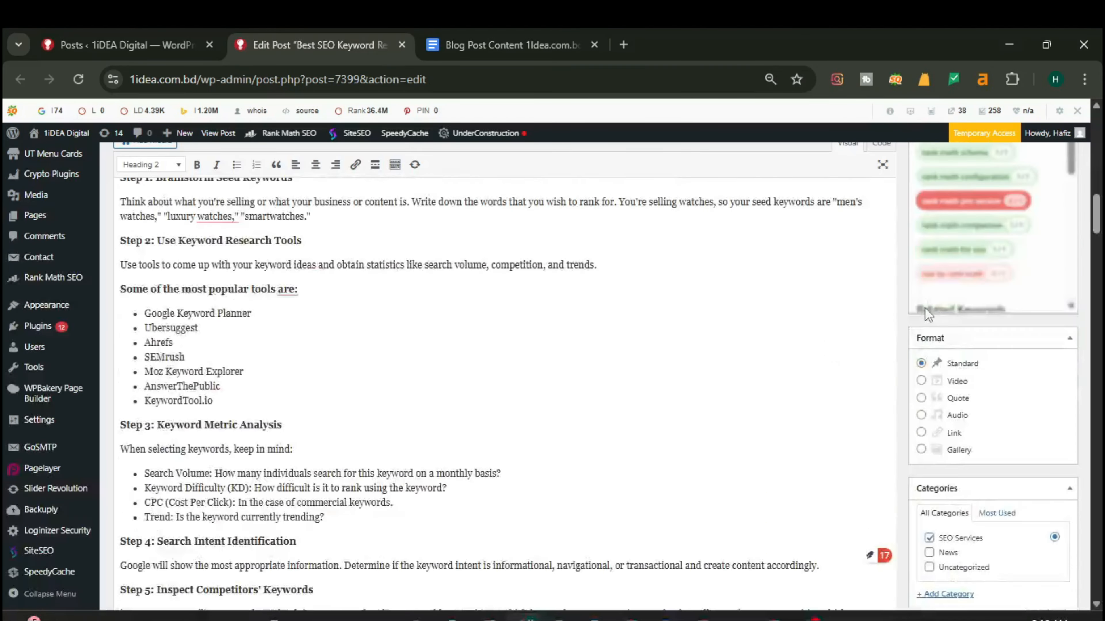
pyautogui.scroll(-15, 883, 409)
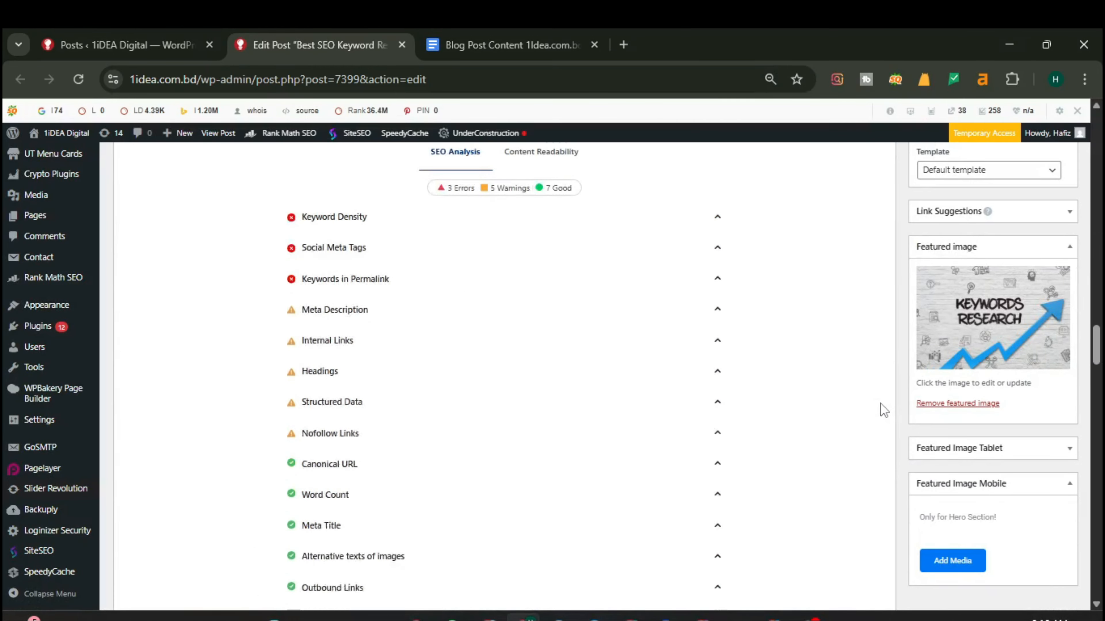
pyautogui.scroll(-3, 153, 419)
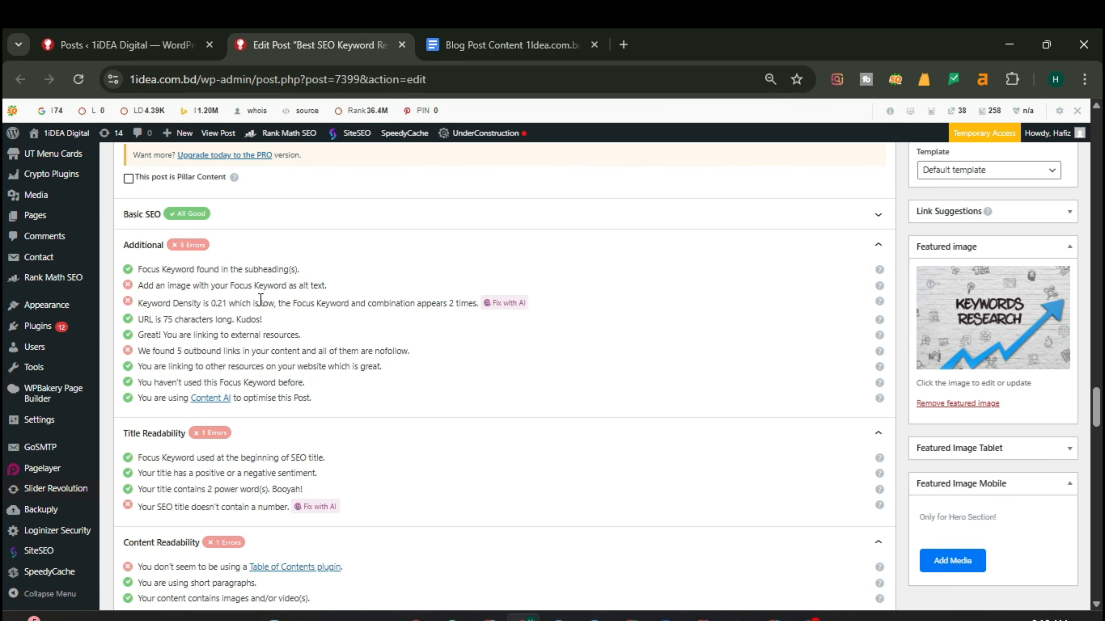
pyautogui.scroll(-3, 267, 304)
pyautogui.scroll(3, 267, 303)
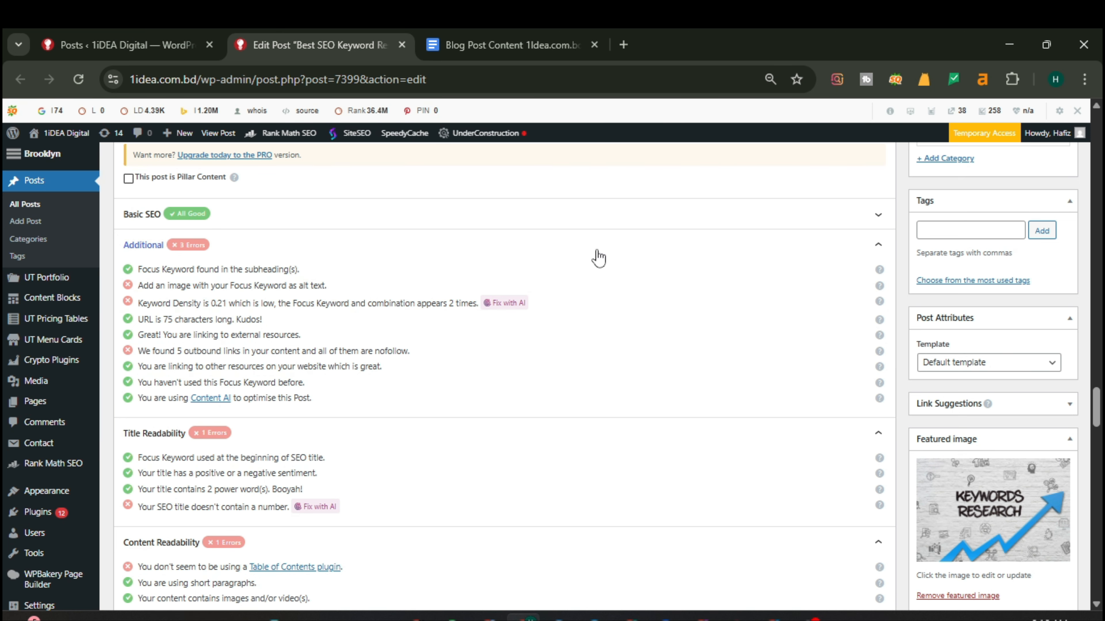
# Set the featured image's alt text and title to "SEO Keyword Research Service in Bangladesh" and apply it as the featured image
pyautogui.scroll(-4, 1007, 291)
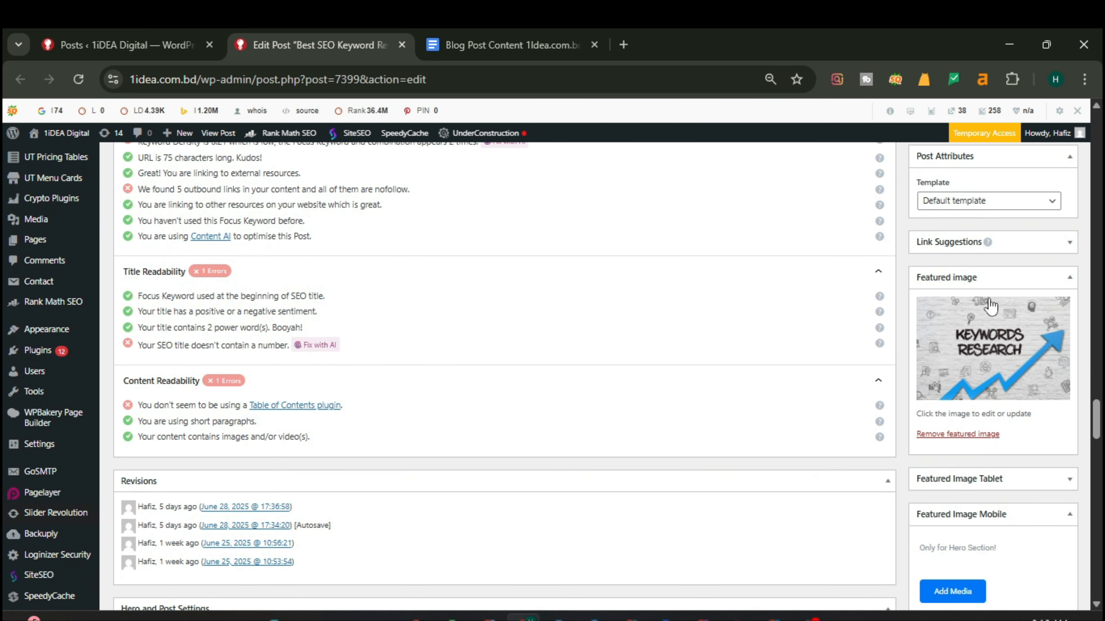
pyautogui.click(957, 352)
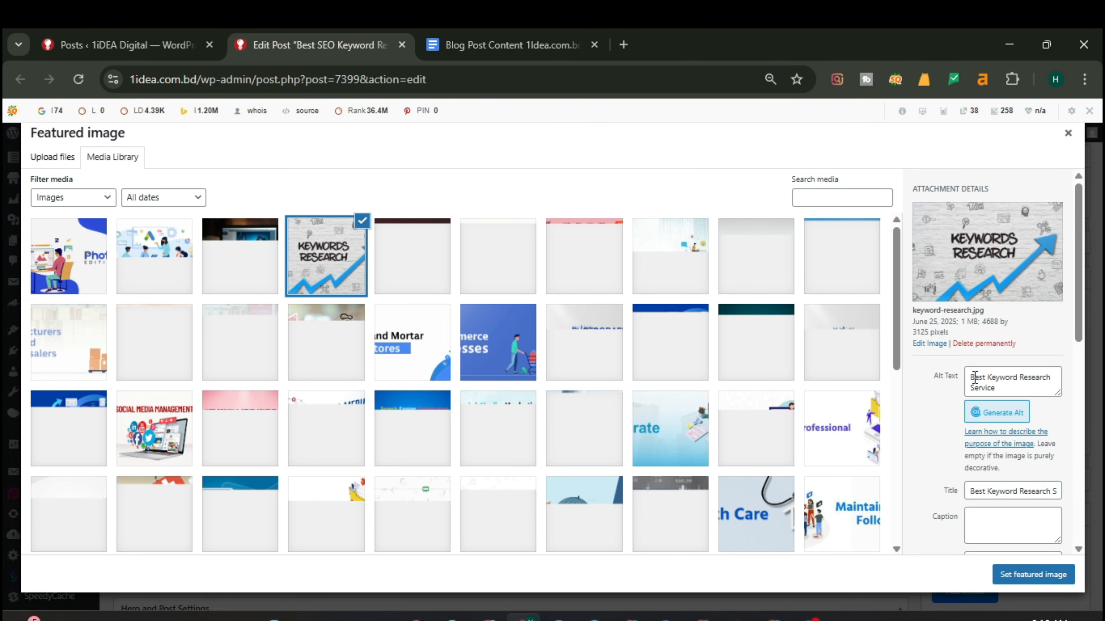
pyautogui.tripleClick(976, 377)
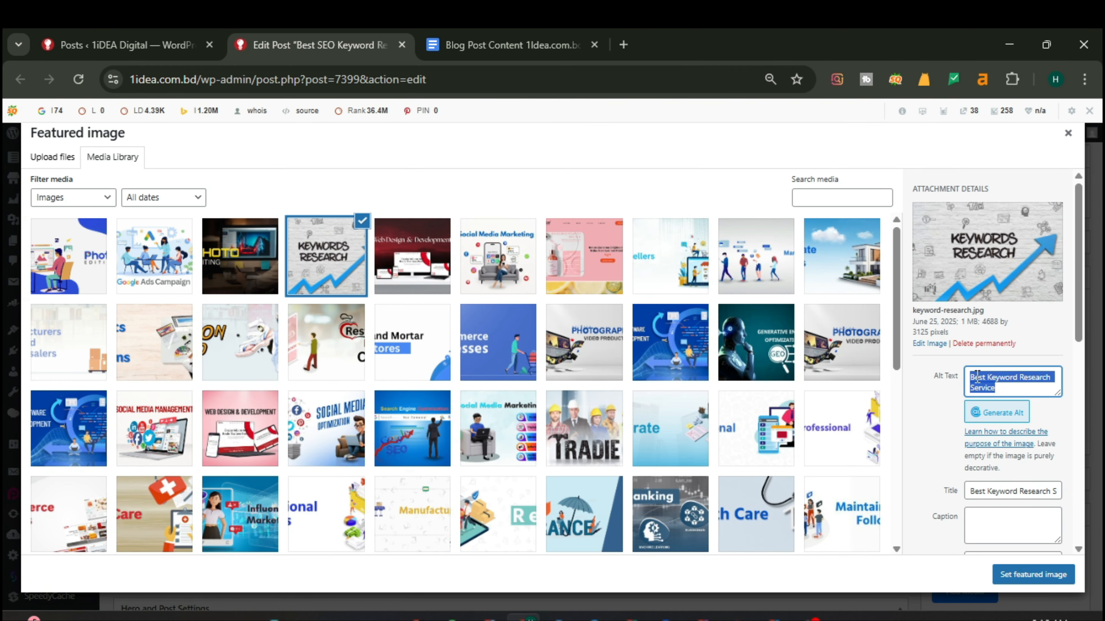
pyautogui.write('SEO Keyword Research Service in Bangladesh')
pyautogui.tripleClick(1012, 491)
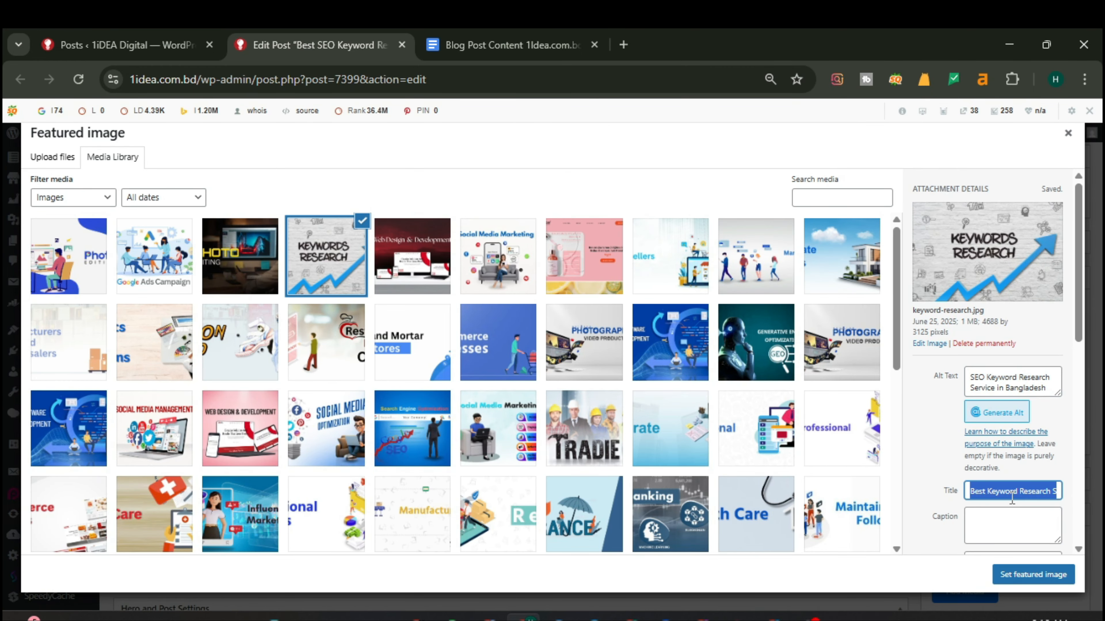
pyautogui.hotkey('ctrl', 'v')
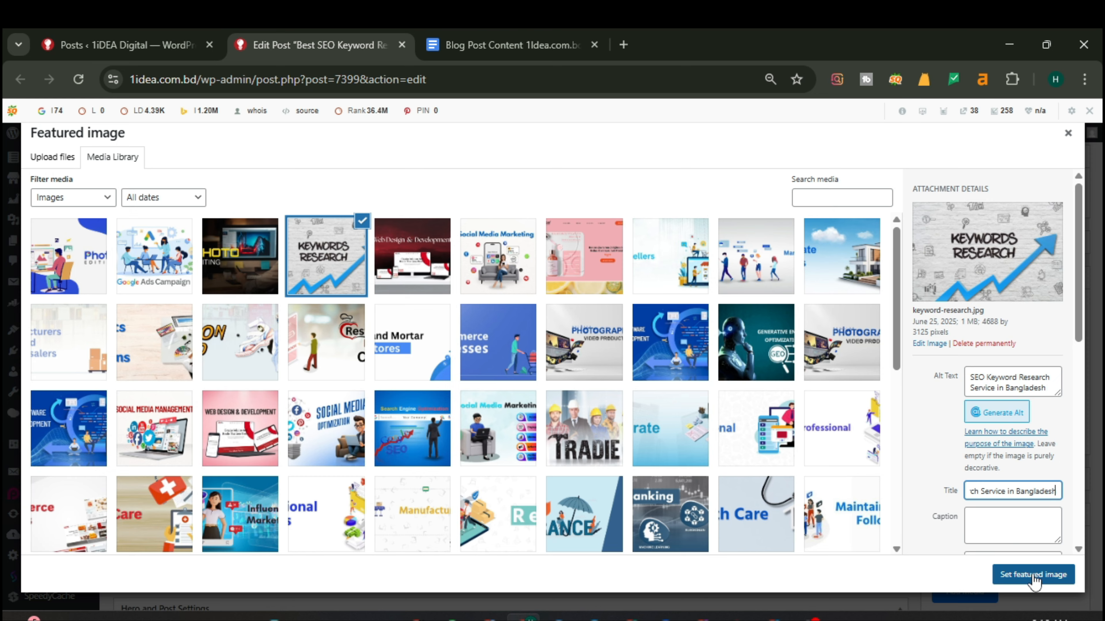
pyautogui.click(1029, 577)
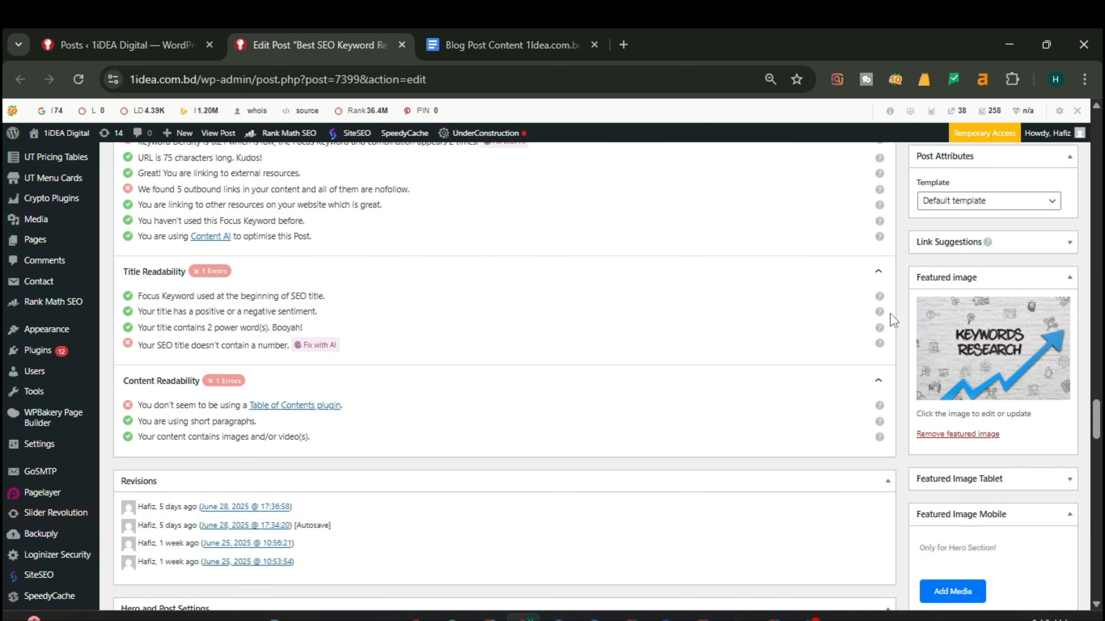
# Check the post's SEO score and the Additional checks after the featured image's alt text change
pyautogui.scroll(15, 890, 314)
pyautogui.scroll(10, 897, 303)
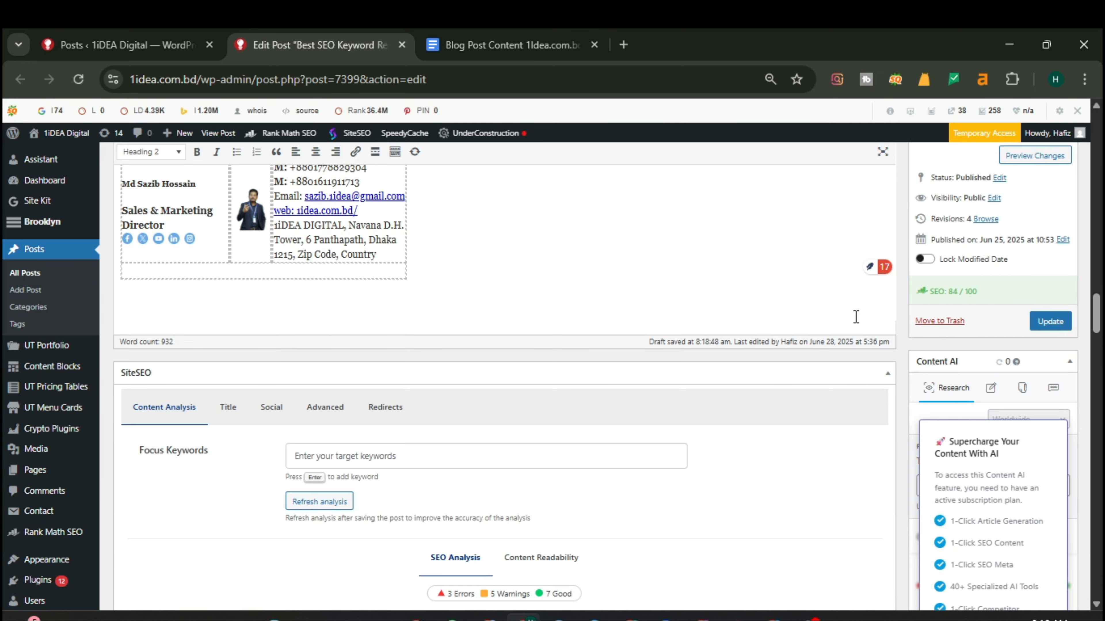
pyautogui.scroll(-10, 856, 316)
pyautogui.scroll(4, 826, 365)
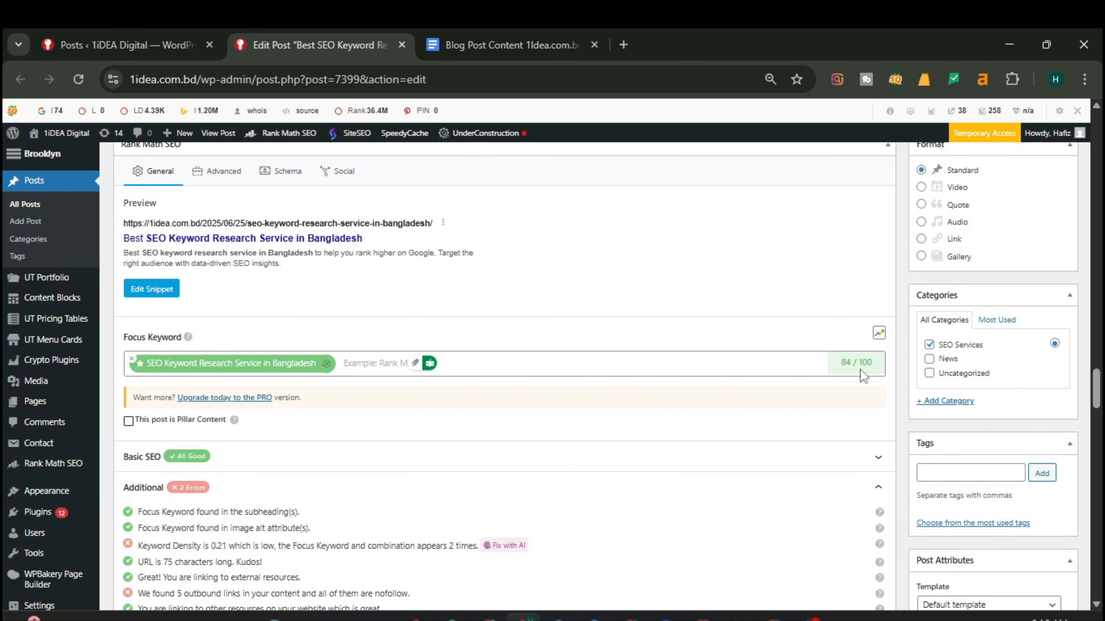
pyautogui.scroll(-10, 696, 404)
pyautogui.scroll(4, 435, 370)
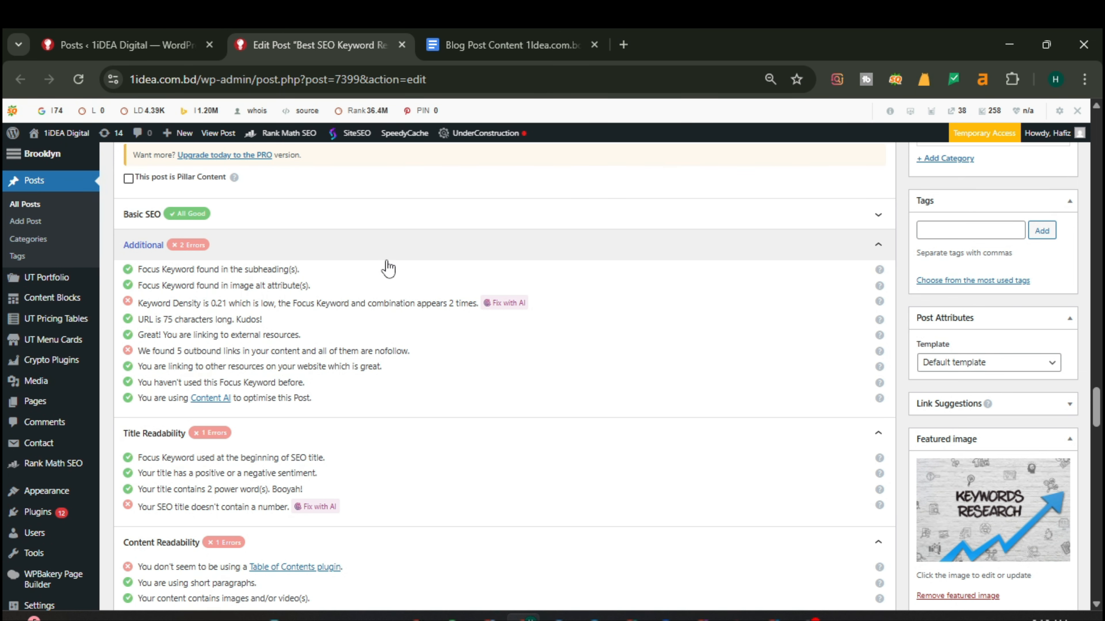
# Collapse the Title Readability and Content Readability check groups
pyautogui.scroll(-2, 489, 289)
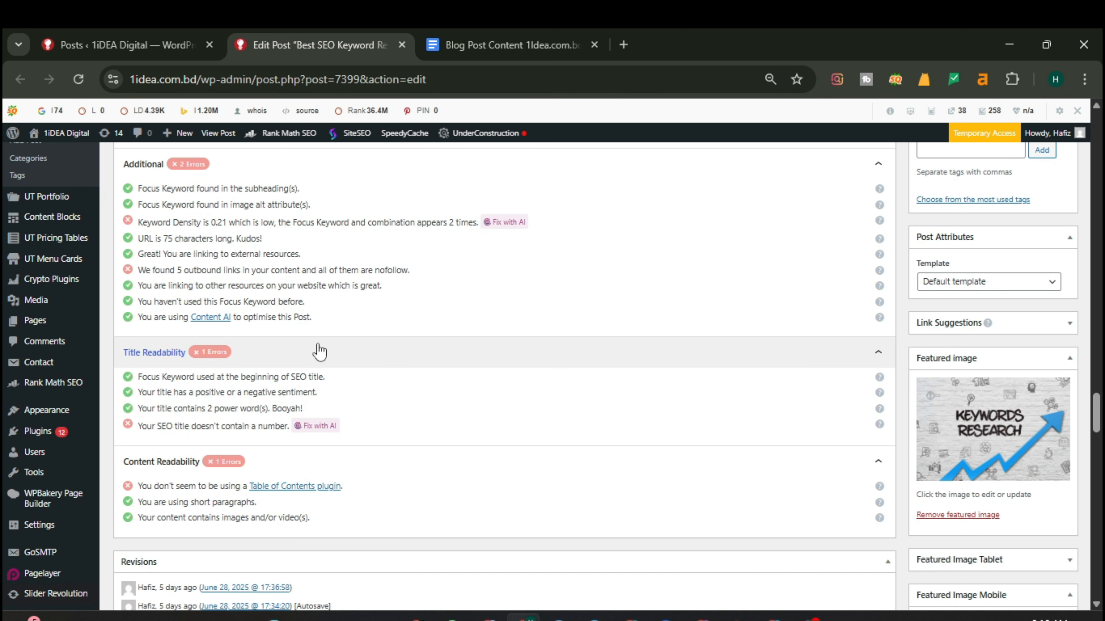
pyautogui.click(362, 364)
pyautogui.click(290, 391)
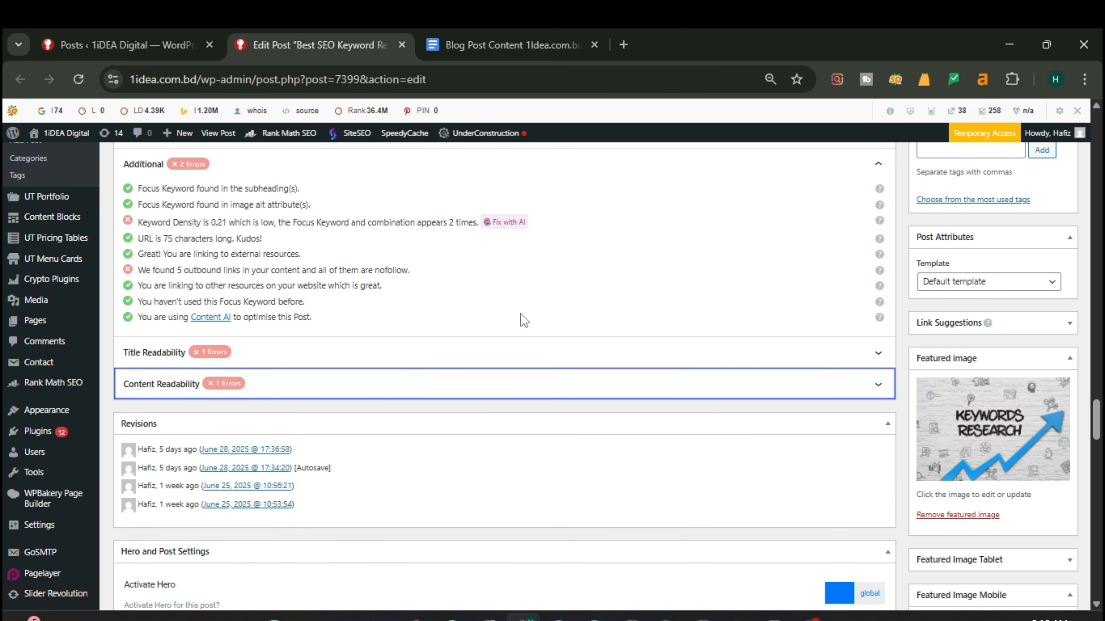
# Look through the post's headings and body text for places to raise the focus keyword density
pyautogui.scroll(2, 857, 296)
pyautogui.scroll(20, 668, 411)
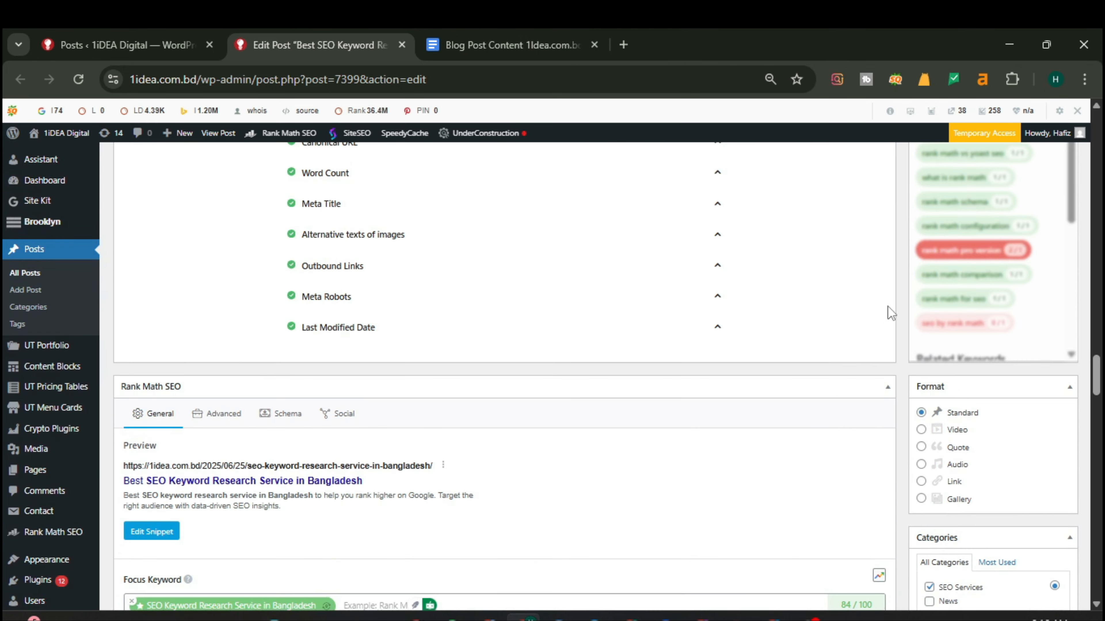
pyautogui.scroll(10, 825, 284)
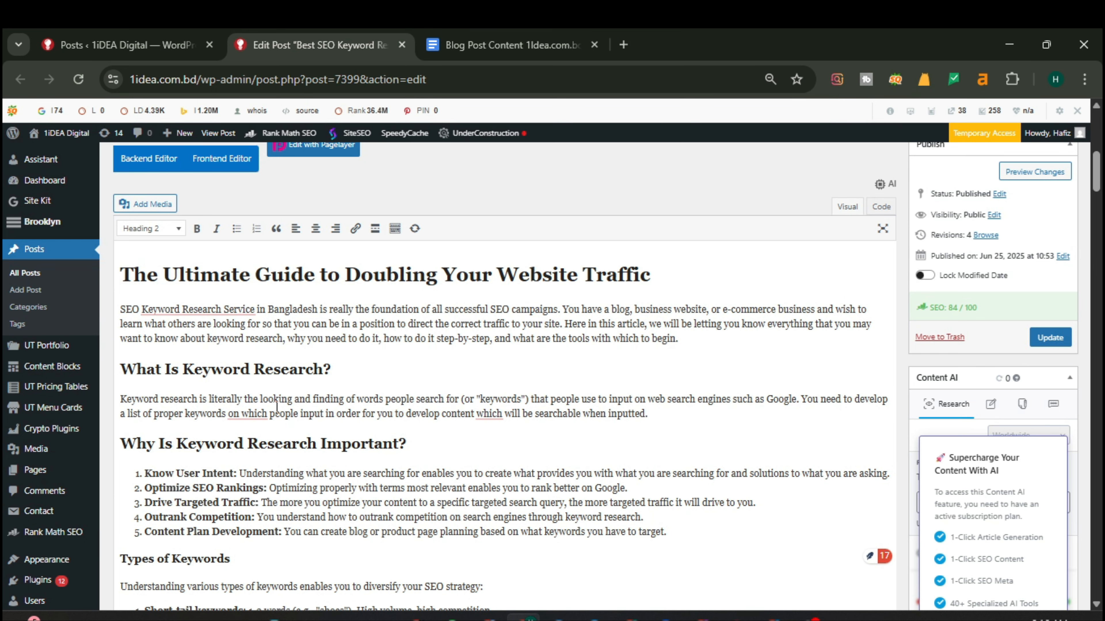
pyautogui.scroll(-4, 277, 407)
pyautogui.scroll(-2, 571, 313)
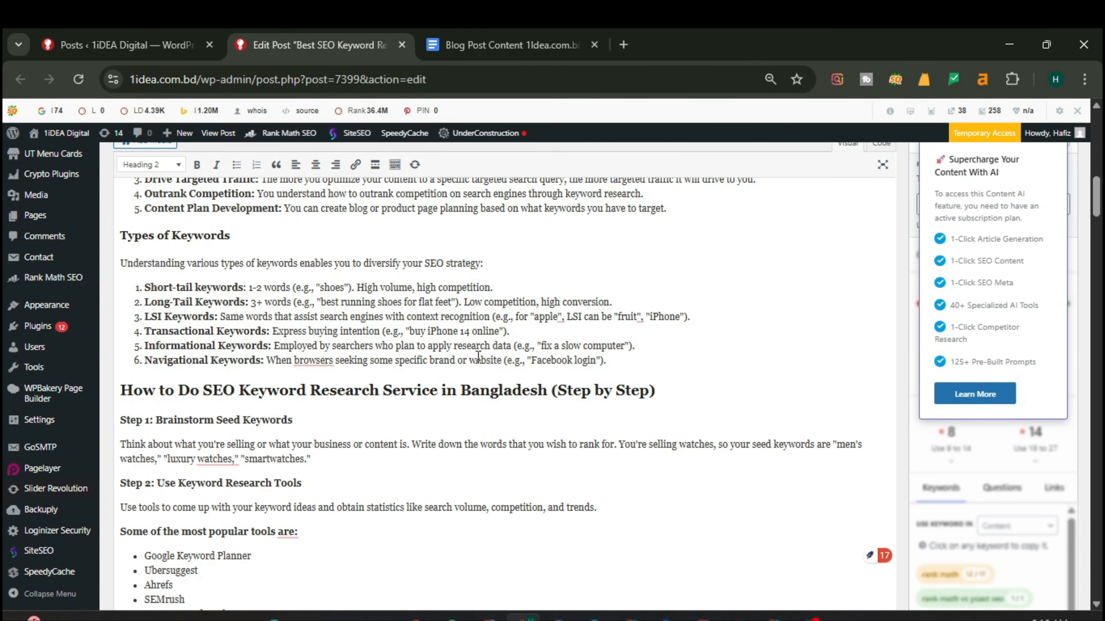
pyautogui.scroll(-20, 477, 356)
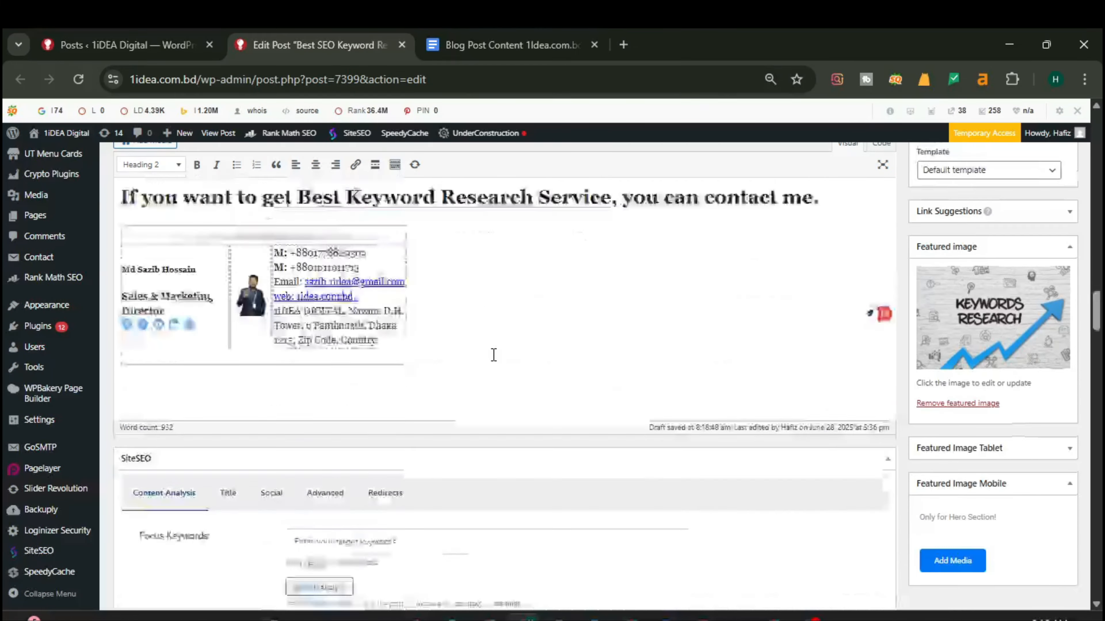
pyautogui.scroll(-20, 494, 355)
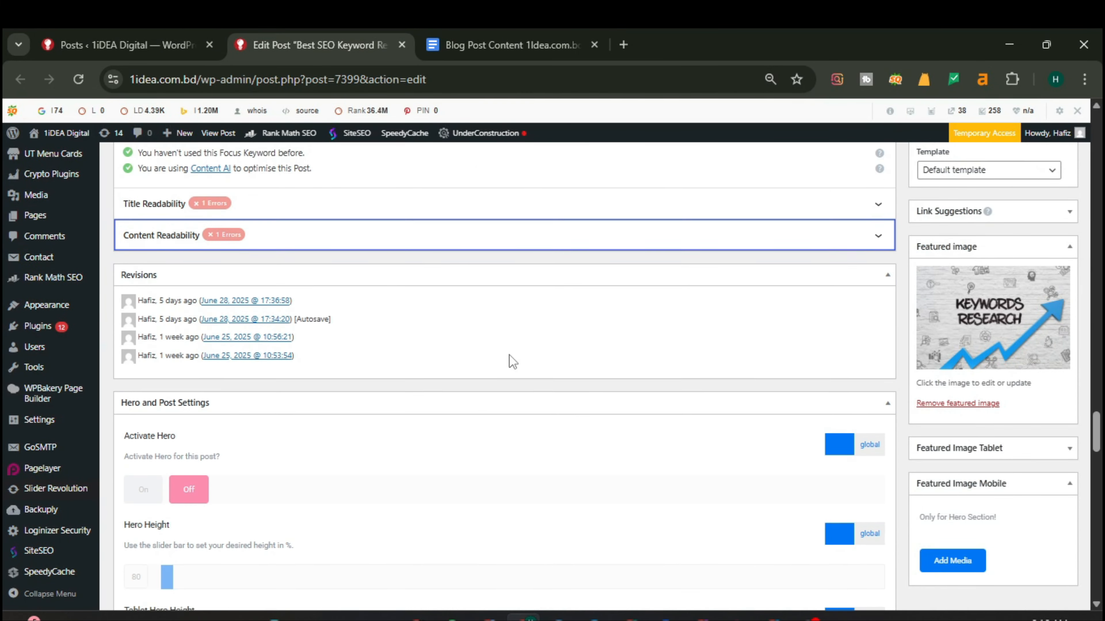
# Review the remaining Additional errors, expand the Title Readability checks, and briefly inspect the Content Readability group
pyautogui.scroll(6, 414, 351)
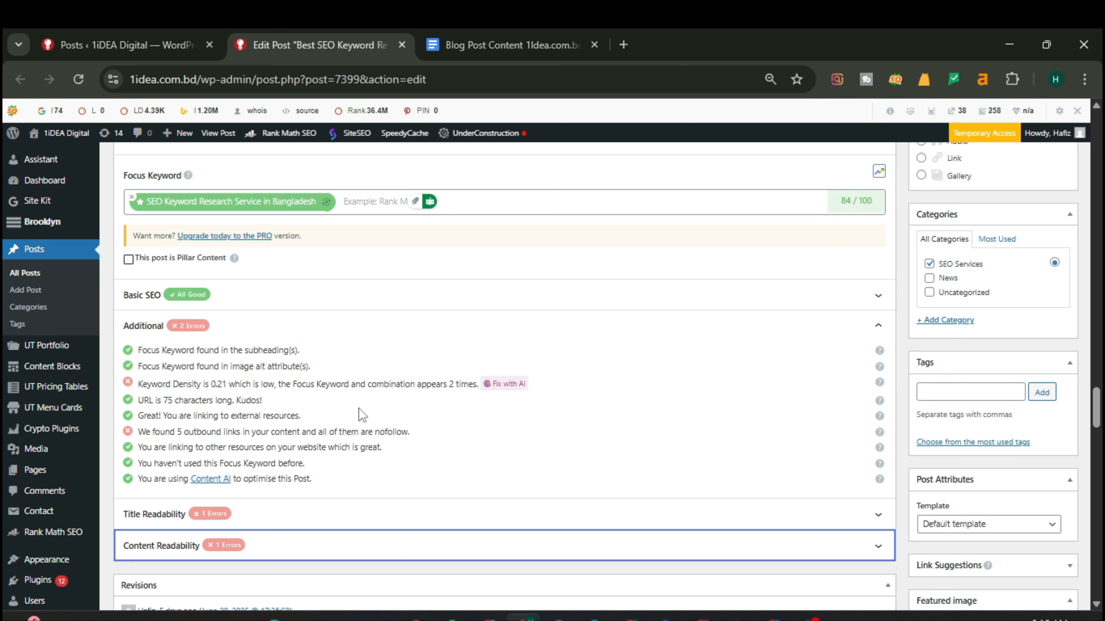
pyautogui.scroll(2, 326, 370)
pyautogui.scroll(-5, 318, 341)
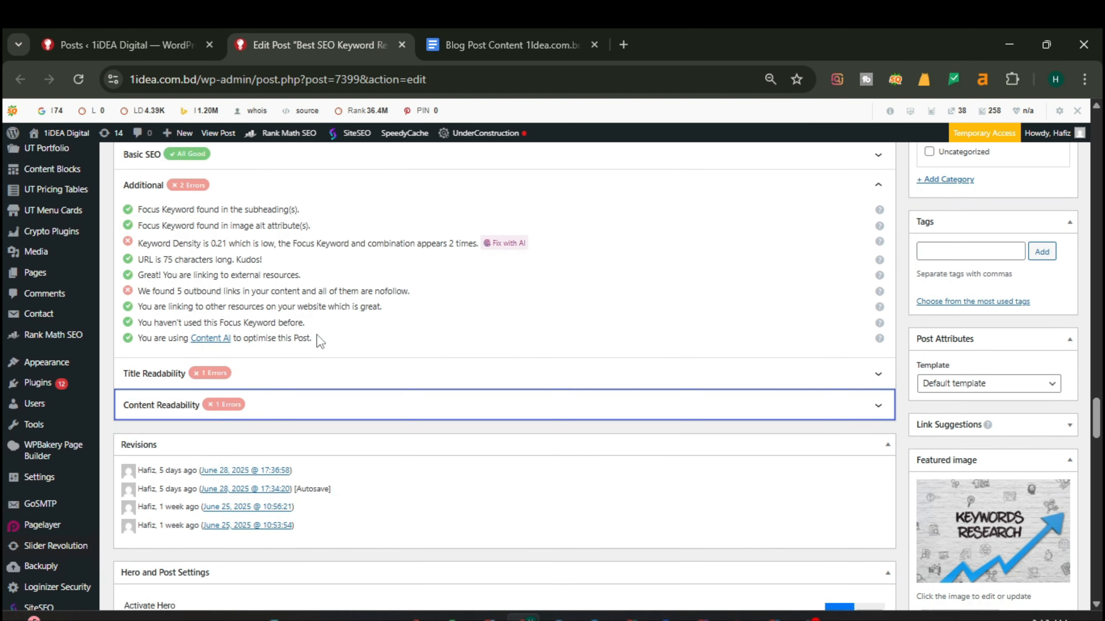
pyautogui.click(320, 355)
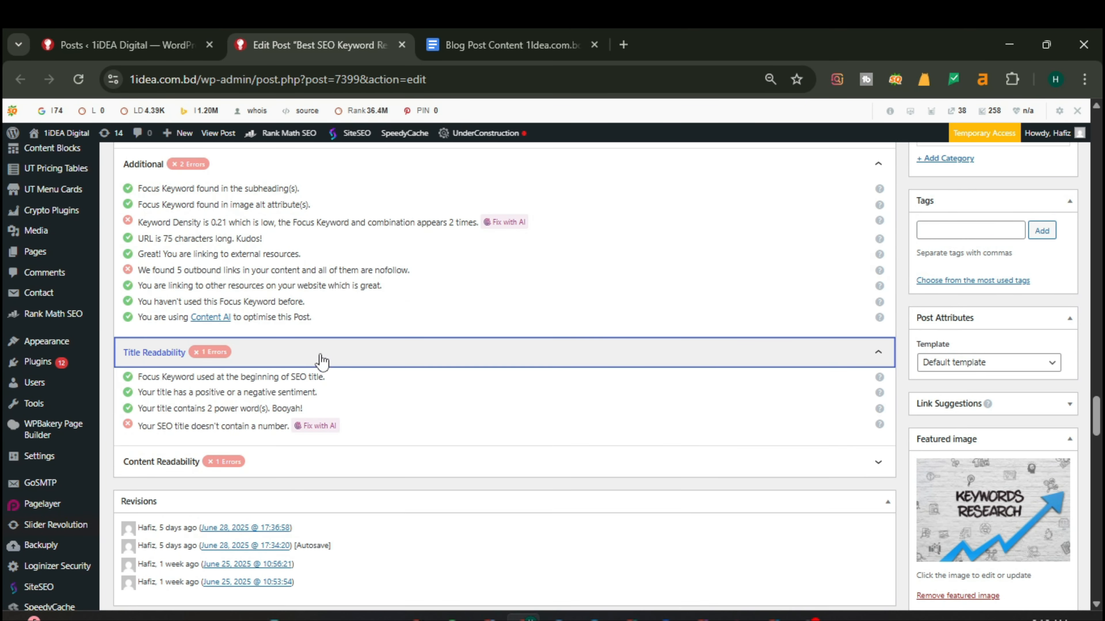
pyautogui.click(315, 473)
pyautogui.click(315, 470)
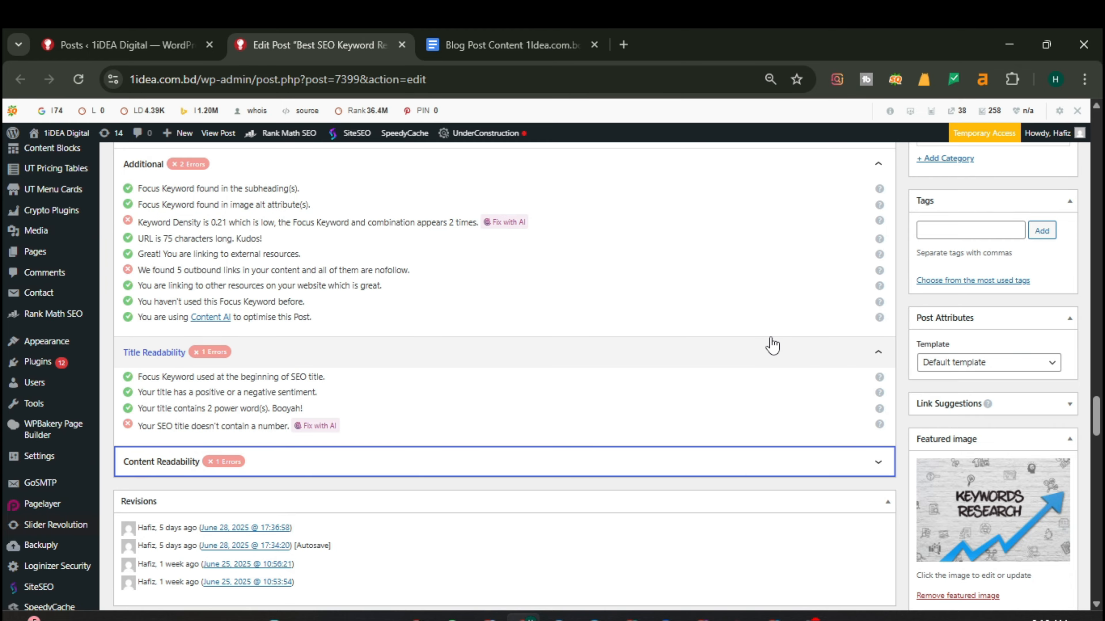
# Read through the whole post, from its introduction to the closing contact section, for sentences where the focus keyword fits
pyautogui.scroll(15, 771, 344)
pyautogui.scroll(10, 769, 336)
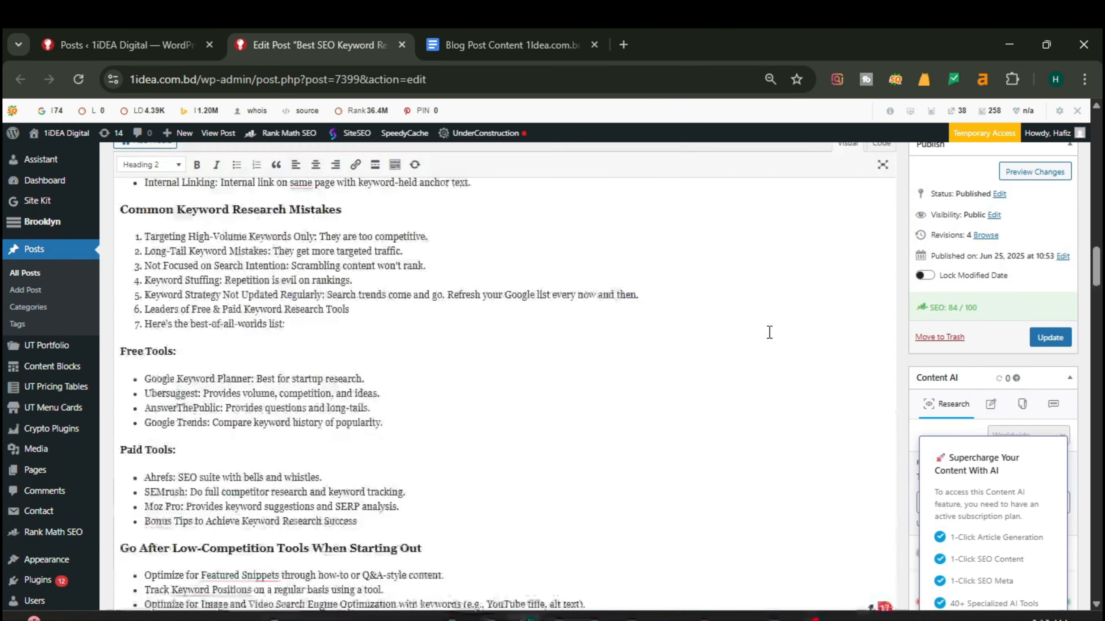
pyautogui.scroll(10, 587, 284)
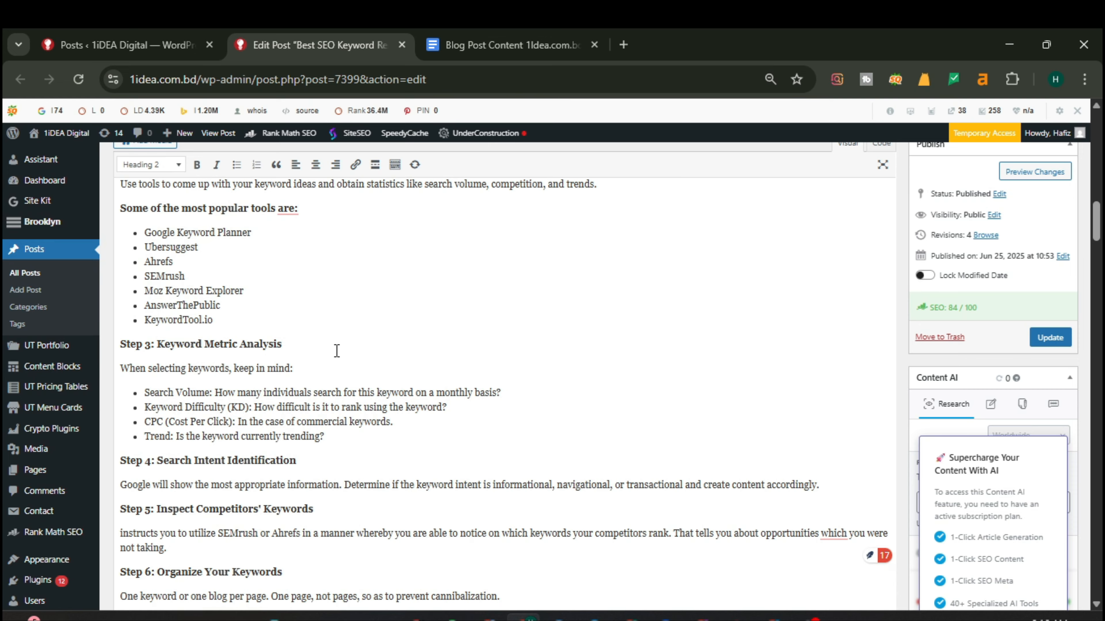
pyautogui.scroll(9, 346, 351)
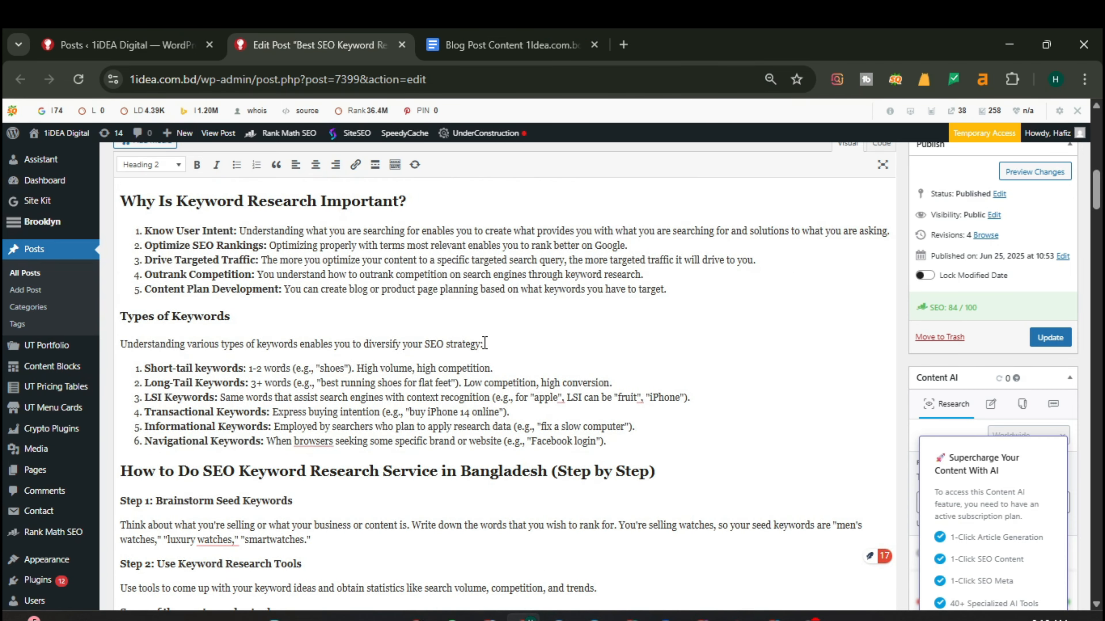
pyautogui.scroll(-10, 486, 344)
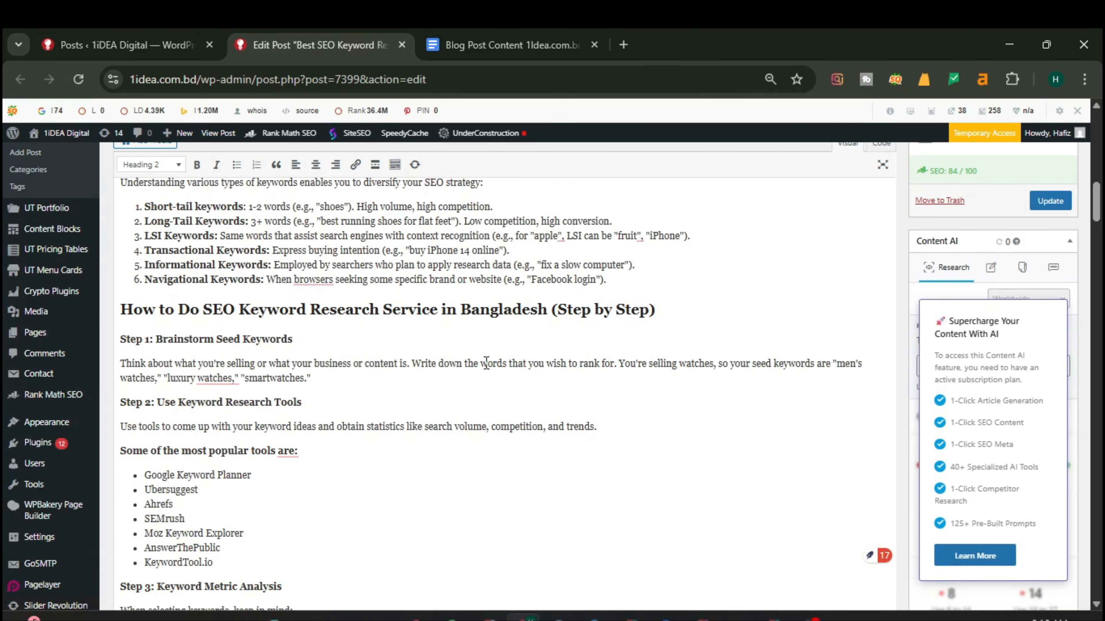
pyautogui.scroll(-5, 347, 372)
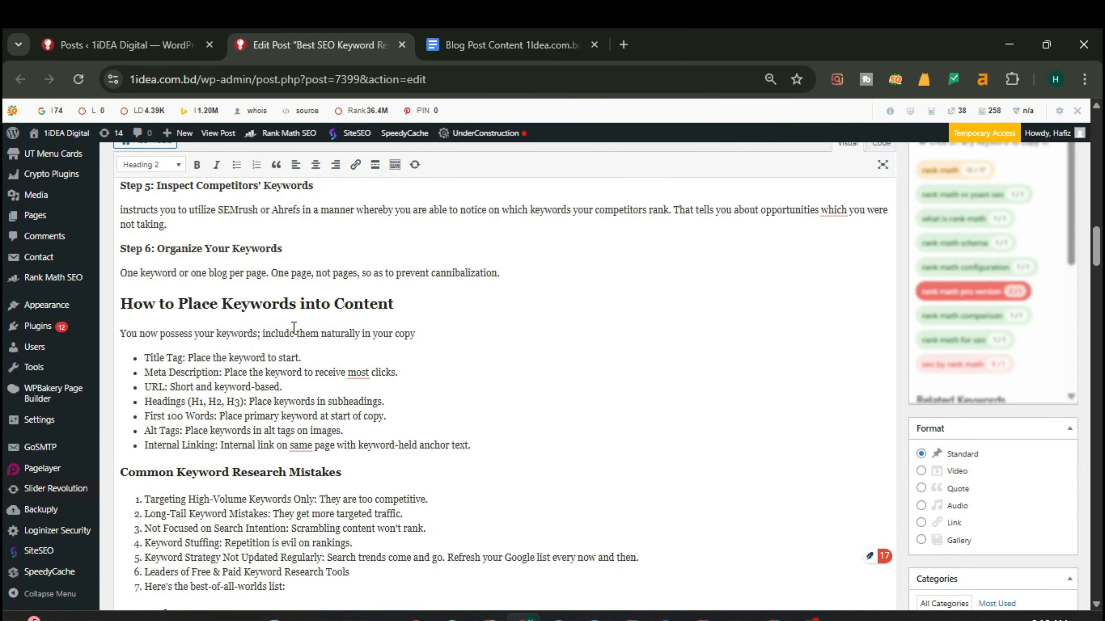
pyautogui.scroll(-11, 421, 321)
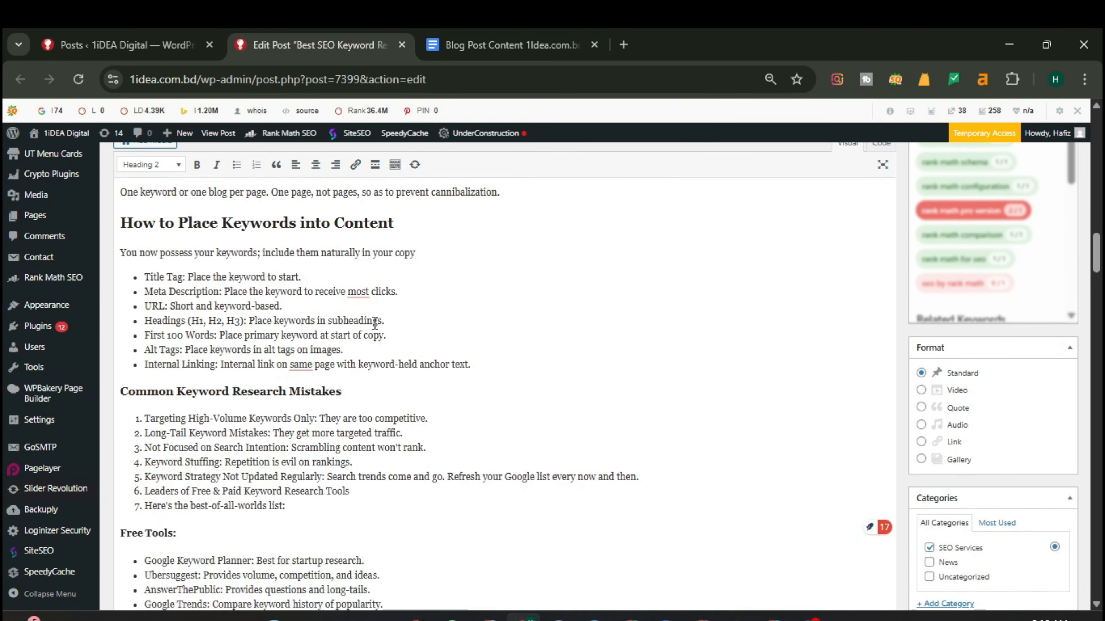
pyautogui.scroll(-4, 375, 348)
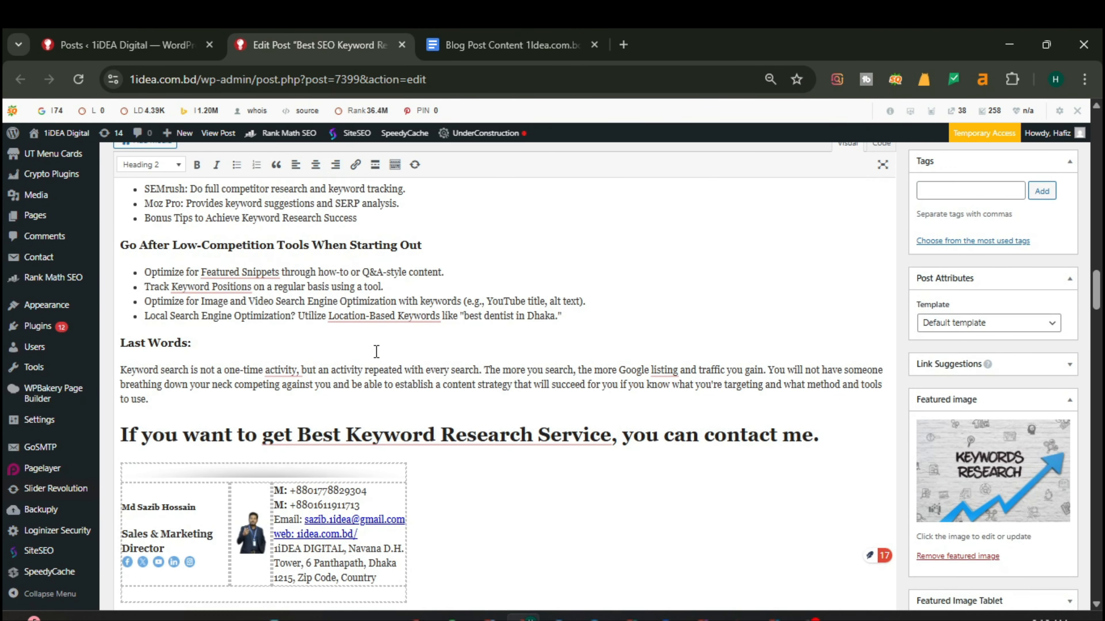
pyautogui.scroll(11, 608, 310)
pyautogui.scroll(20, 608, 310)
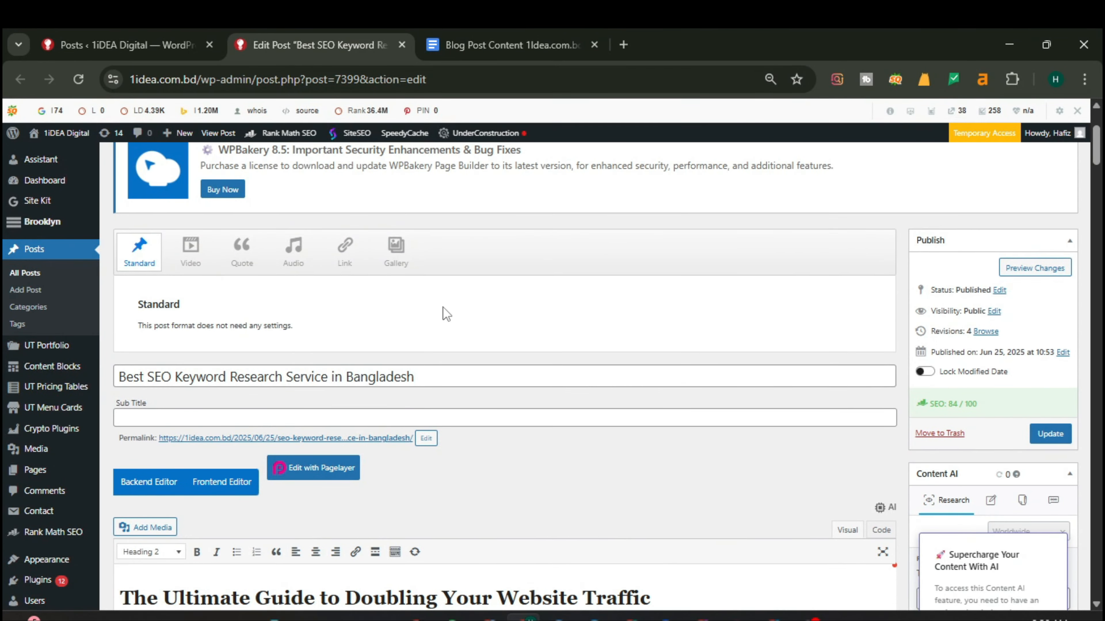
pyautogui.scroll(-11, 444, 314)
pyautogui.scroll(4, 385, 325)
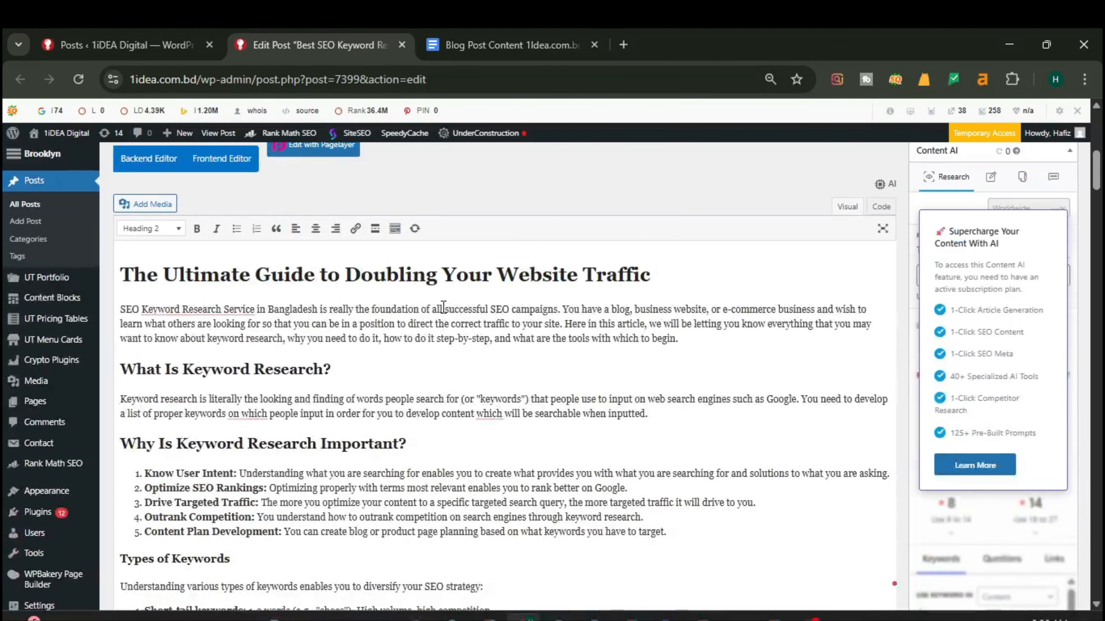
# Replace "SEO" in the sentence under "Types of Keywords" with "SEO Keyword Research Service in Bangladesh"
pyautogui.click(183, 312)
pyautogui.click(429, 402)
pyautogui.scroll(-2, 301, 409)
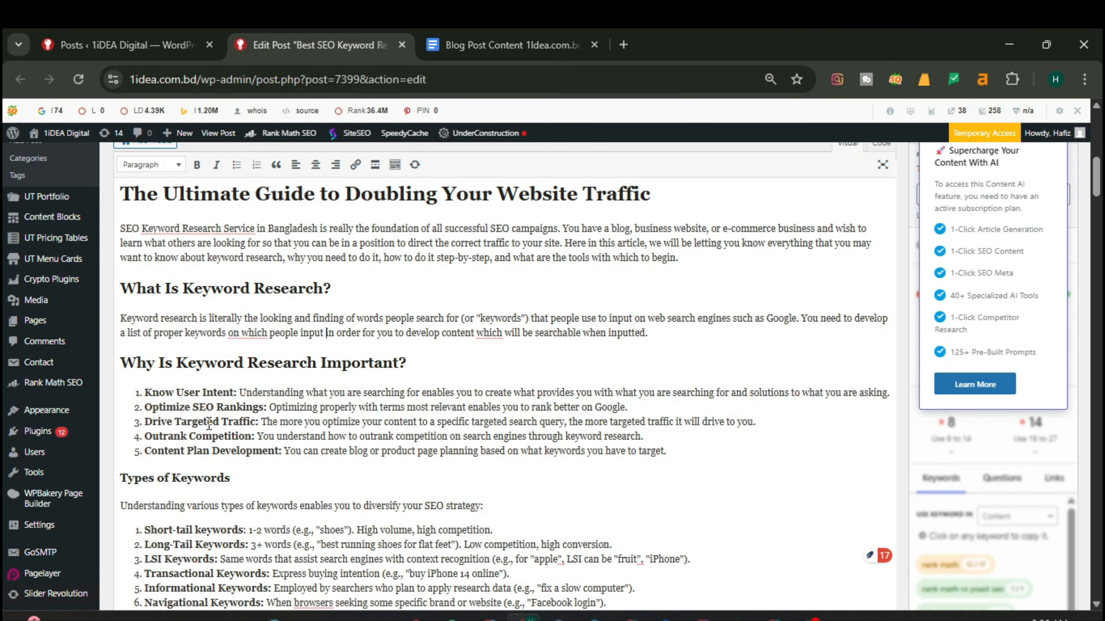
pyautogui.scroll(-4, 382, 448)
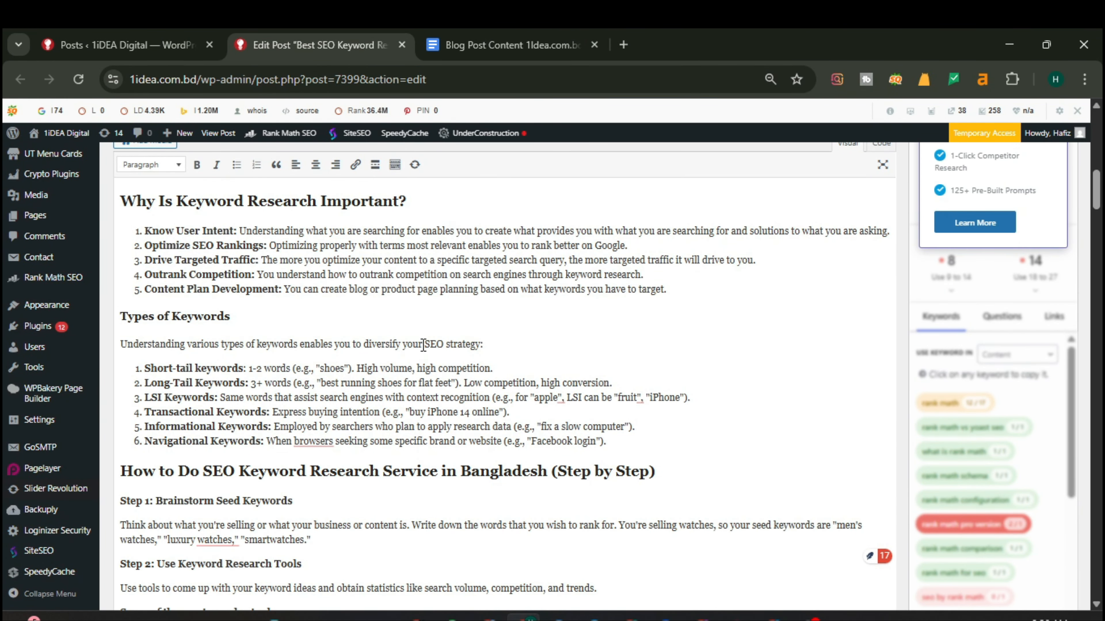
pyautogui.moveTo(425, 344); pyautogui.dragTo(444, 347)
pyautogui.click(444, 347)
pyautogui.write('SEO Keyword Research Service in Bangladesh')
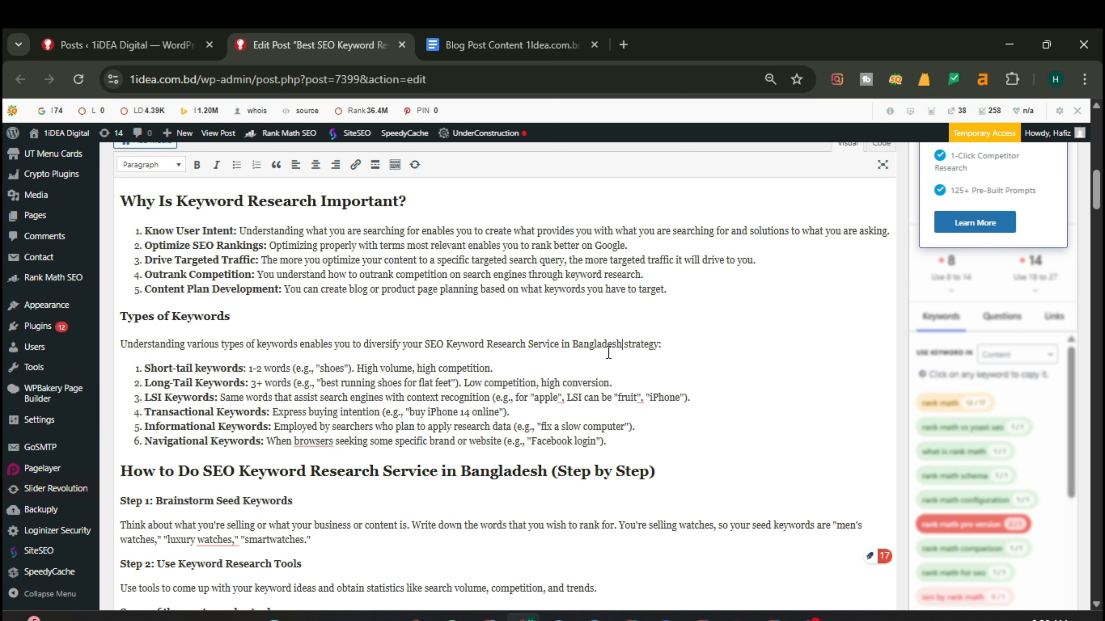
# Check the post's SEO score and the keyword density in the Additional checks after the "Types of Keywords" edit
pyautogui.scroll(13, 774, 357)
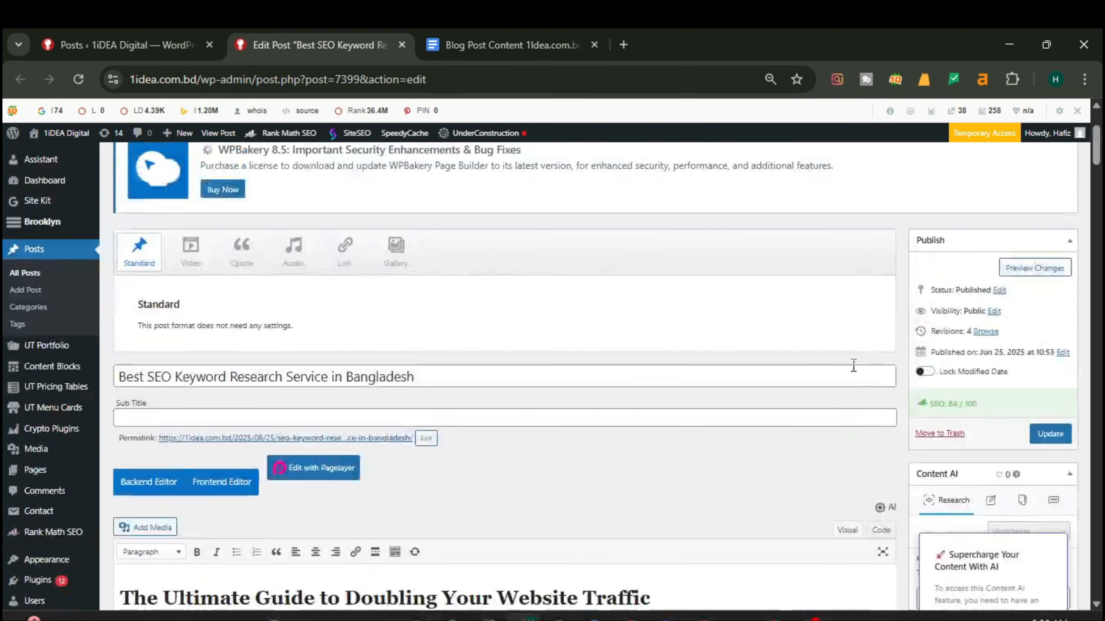
pyautogui.scroll(-6, 883, 368)
pyautogui.scroll(-20, 902, 372)
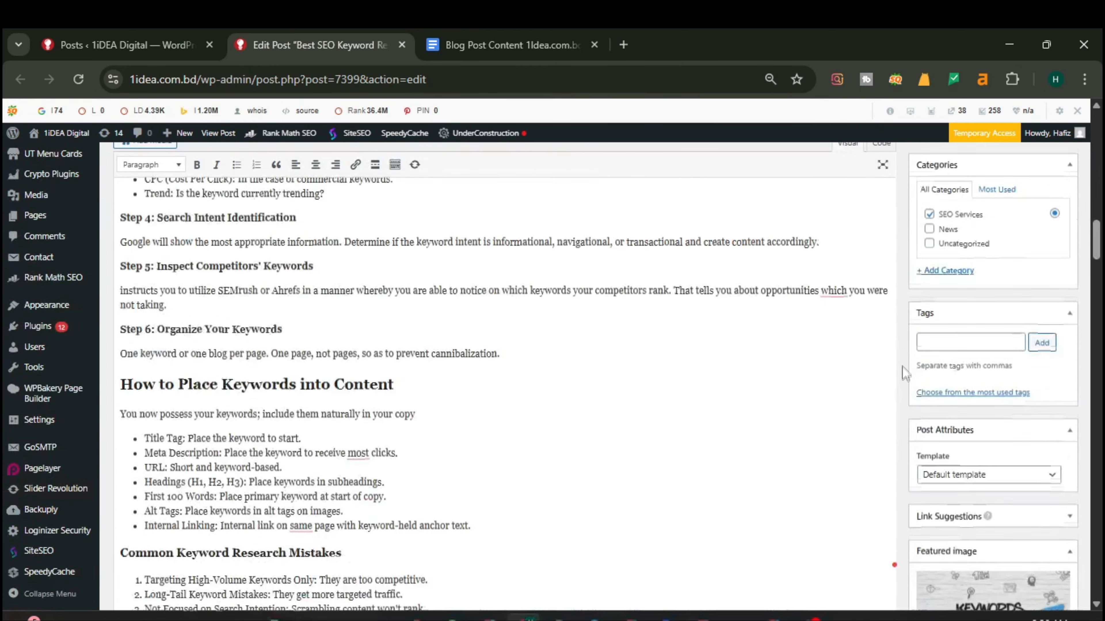
pyautogui.scroll(-15, 902, 372)
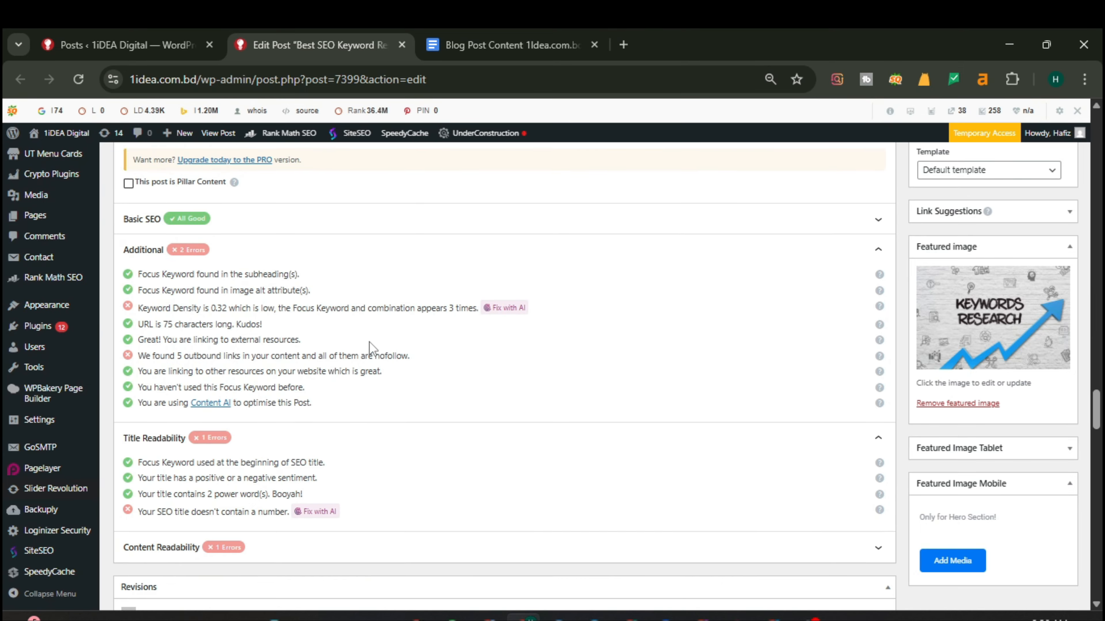
pyautogui.scroll(15, 371, 343)
pyautogui.scroll(1, 370, 336)
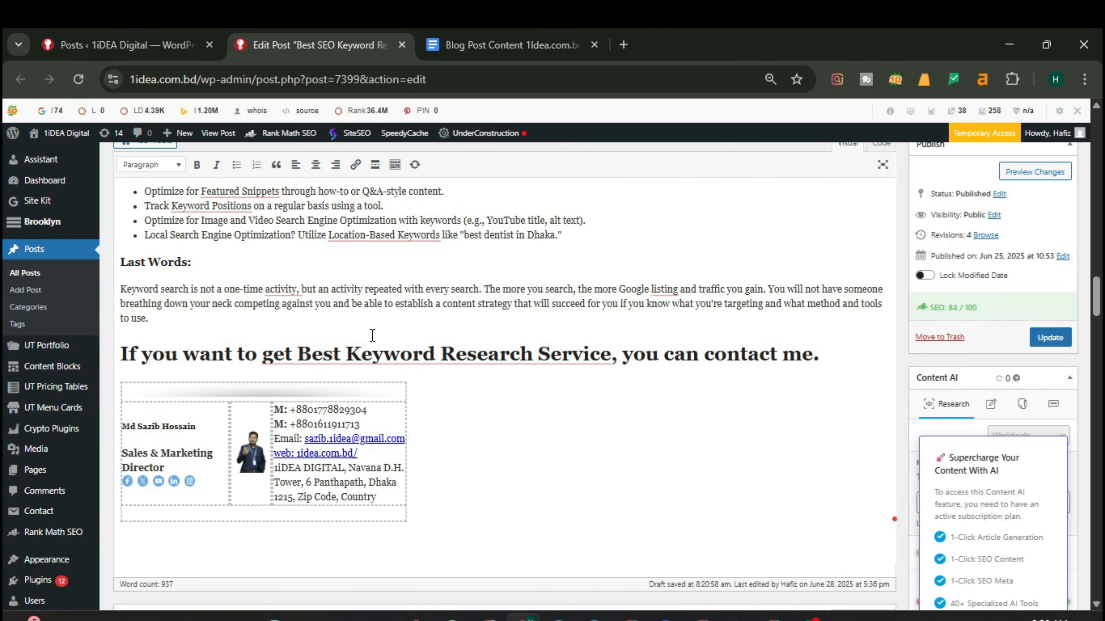
pyautogui.moveTo(296, 365)
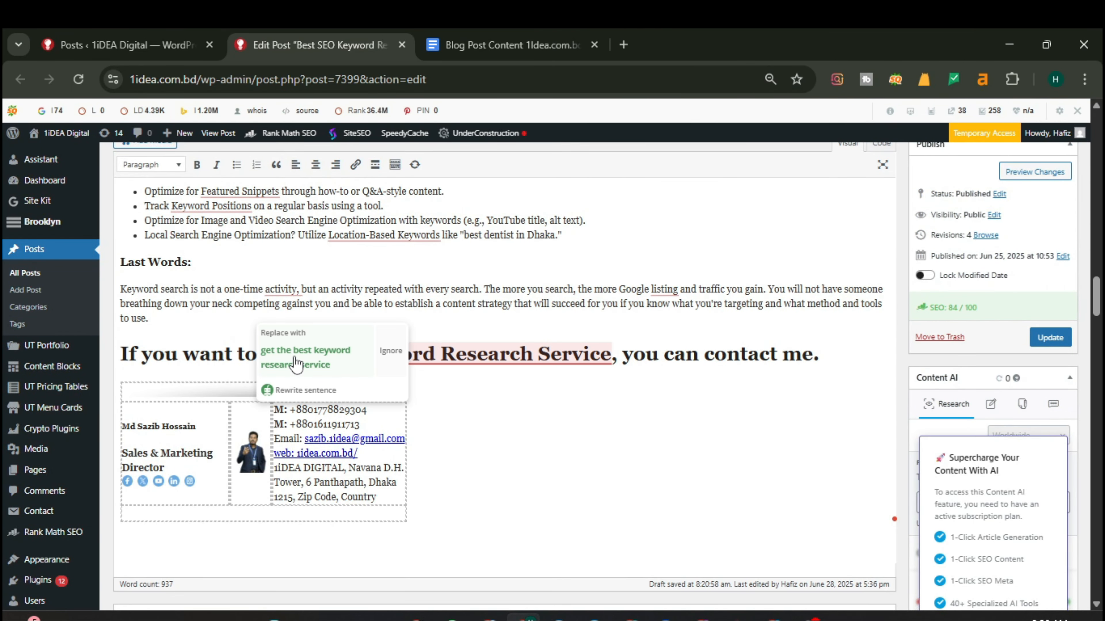
pyautogui.click(415, 354)
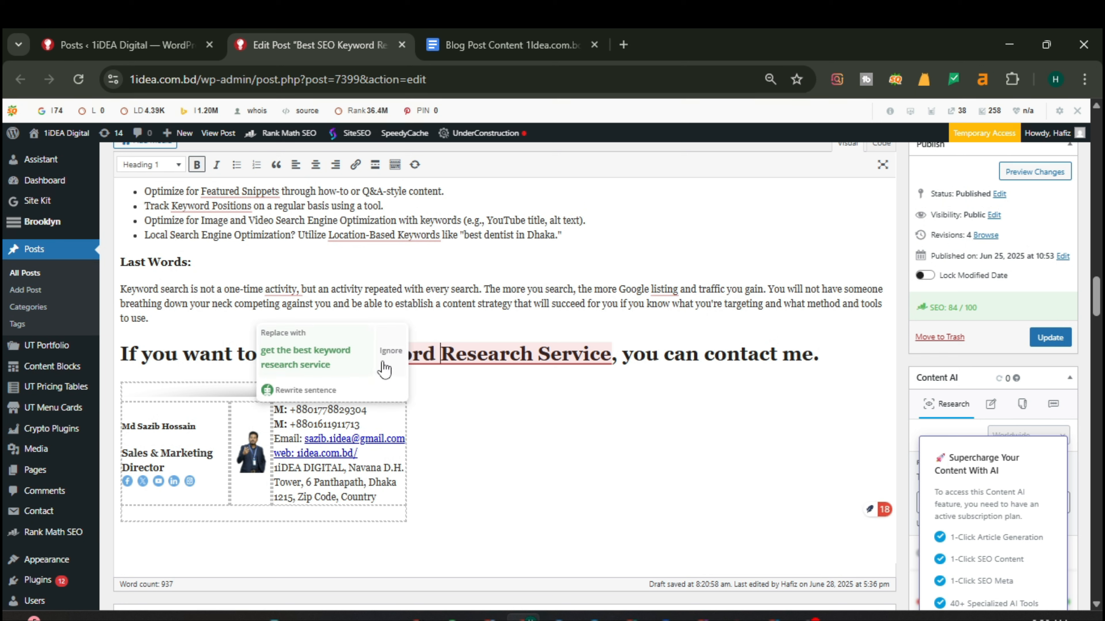
pyautogui.click(464, 290)
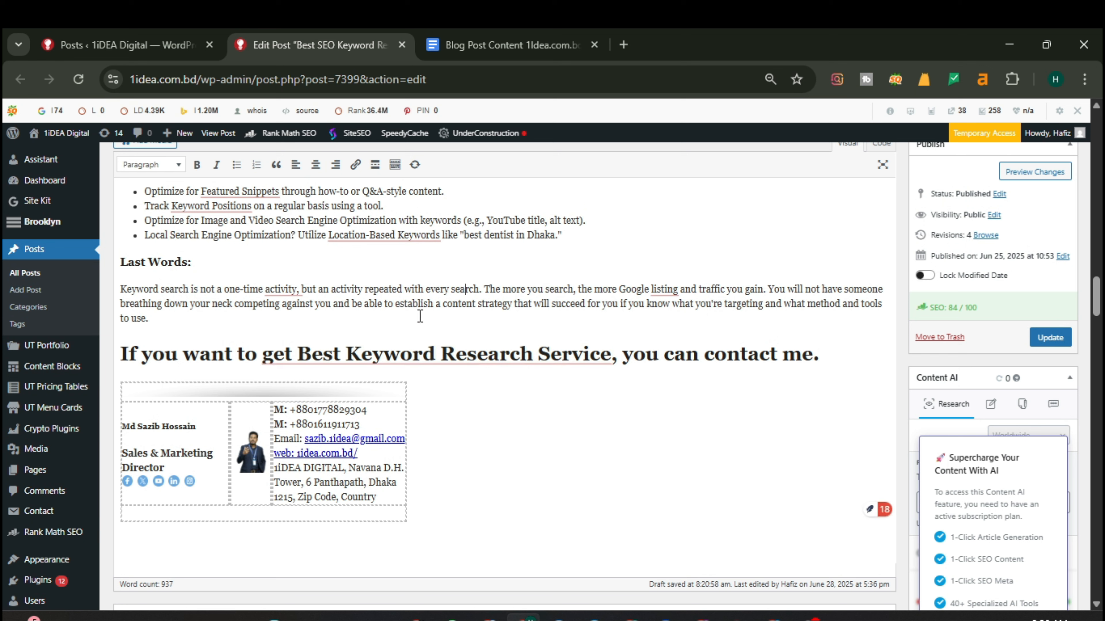
pyautogui.click(442, 346)
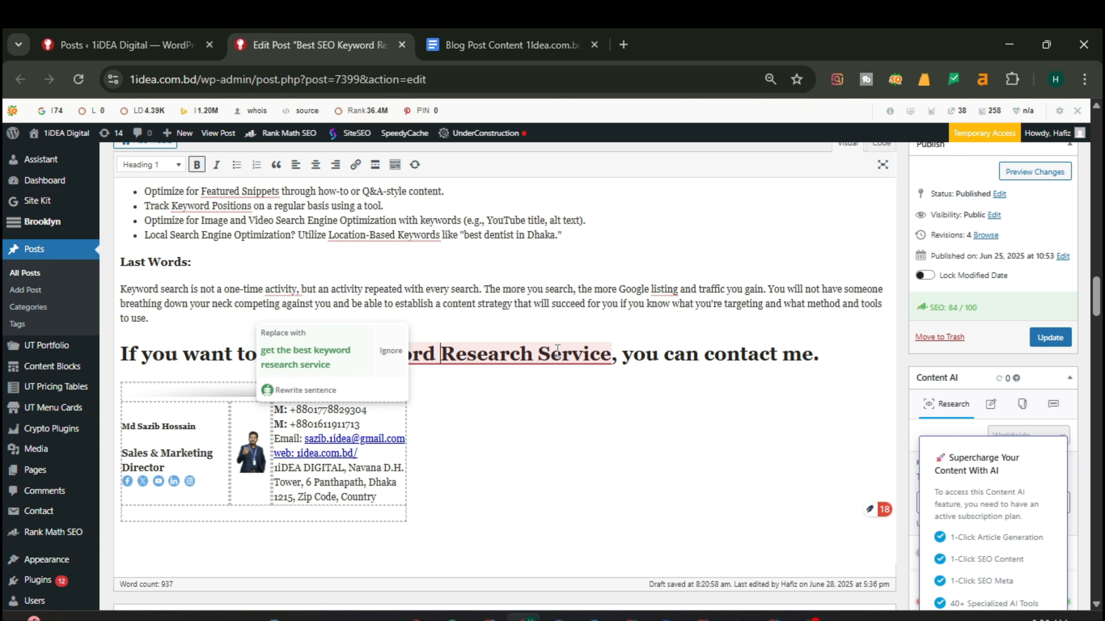
pyautogui.moveTo(611, 354); pyautogui.dragTo(392, 355)
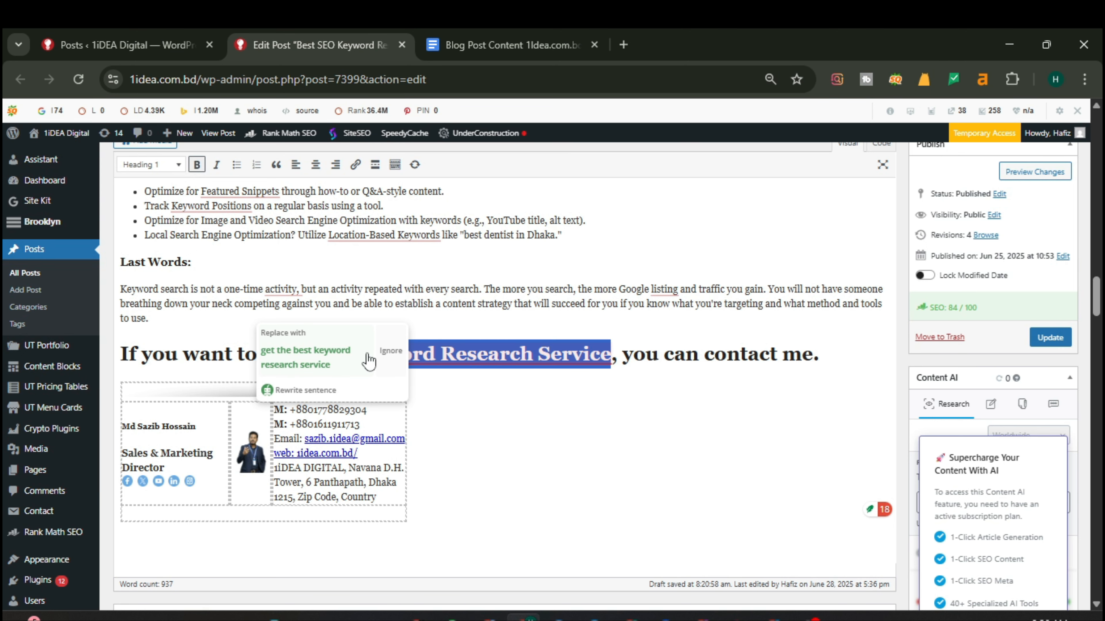
pyautogui.click(435, 348)
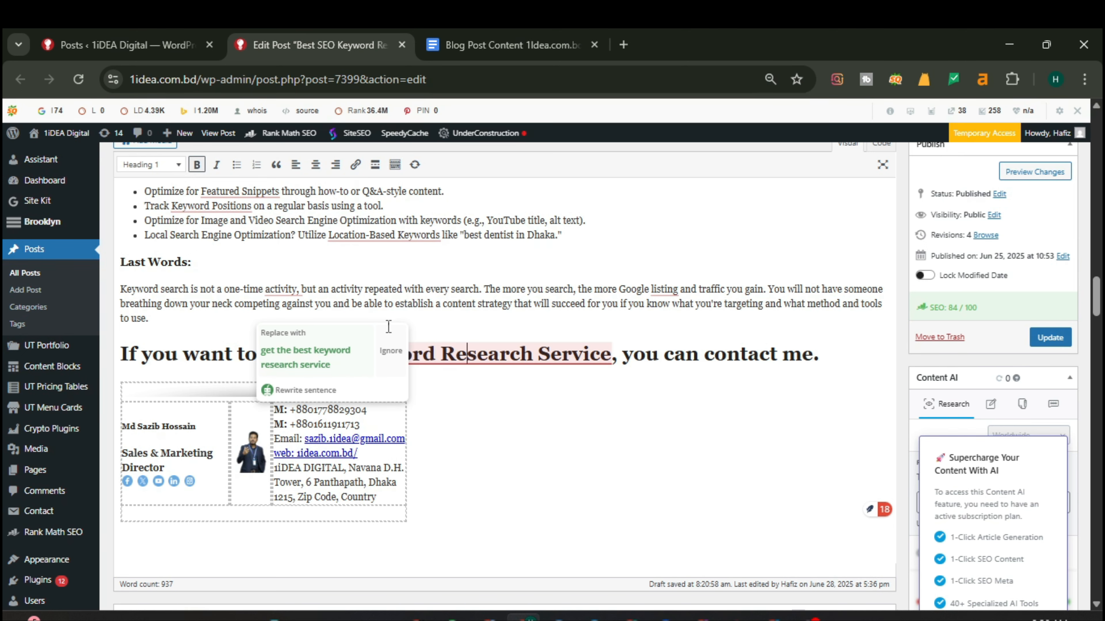
pyautogui.click(389, 289)
# Replace "Keyword" at the start of the "Last Words" paragraph with "SEO Keyword Research Service in Bangladesh"
pyautogui.scroll(2, 371, 313)
pyautogui.scroll(1, 372, 312)
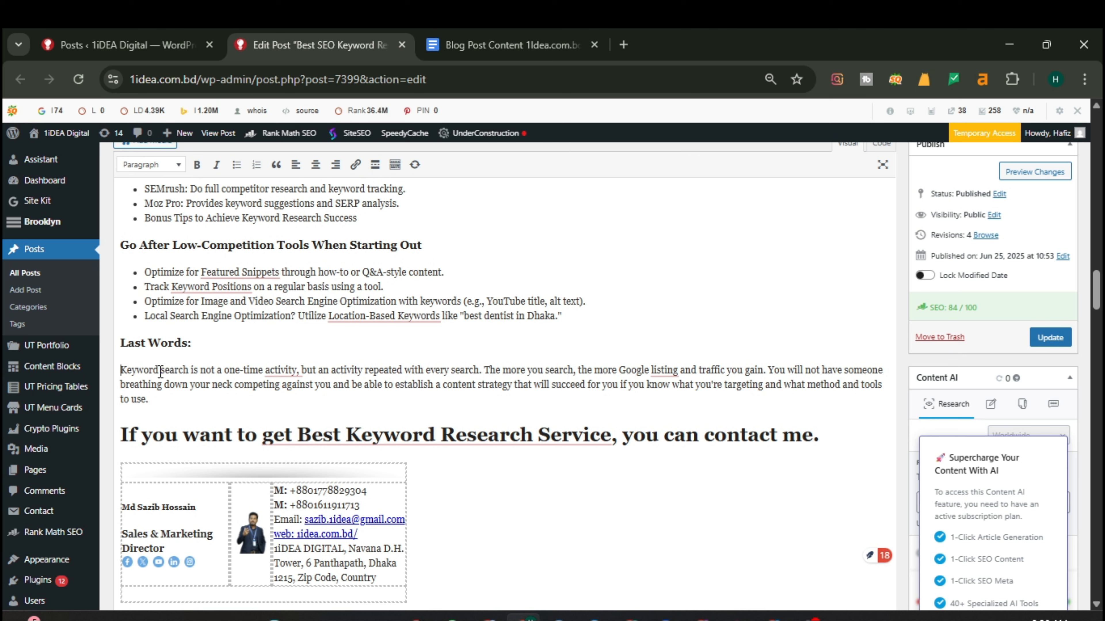
pyautogui.moveTo(155, 371); pyautogui.dragTo(115, 365)
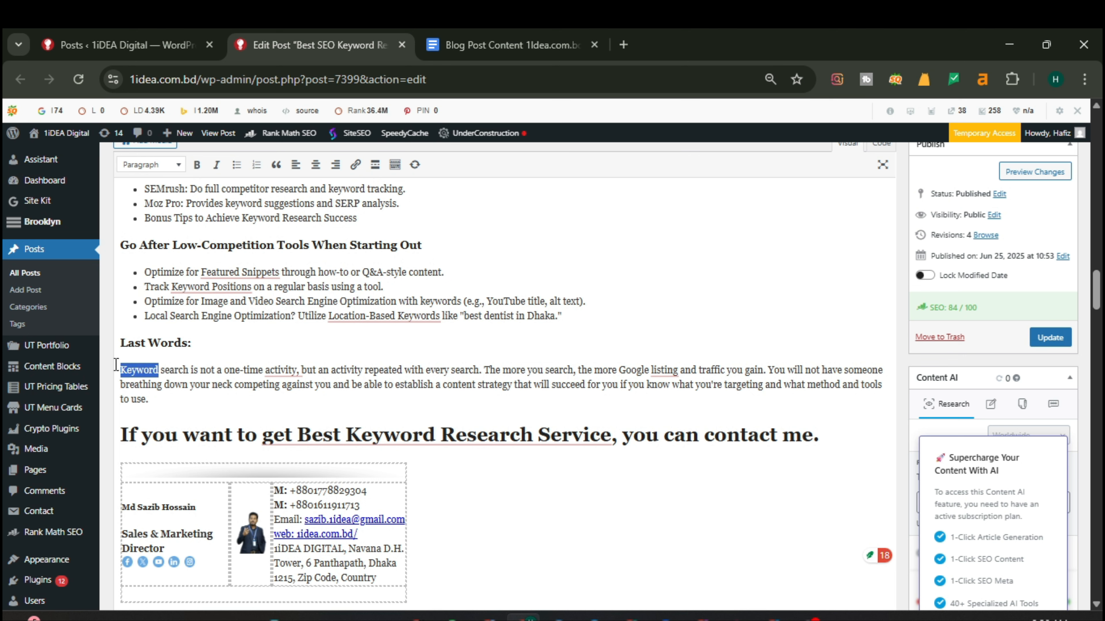
pyautogui.write('SEO Keyword Research Service in Bangladesh')
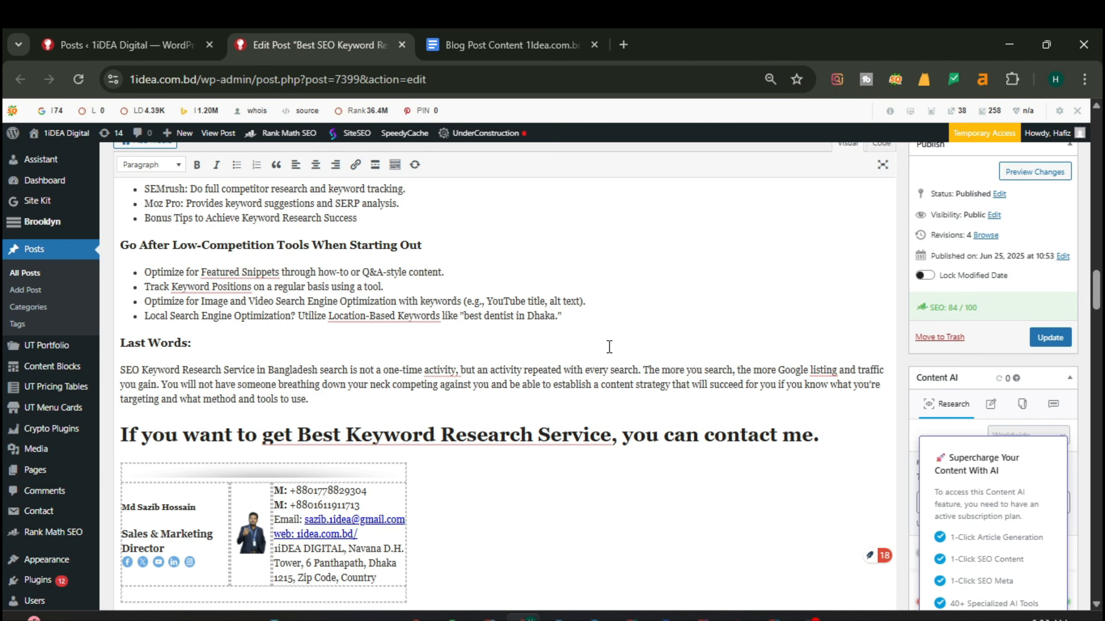
# Review the SEO score, keyword density and remaining Additional errors after the "Last Words" edit
pyautogui.scroll(-15, 848, 322)
pyautogui.scroll(-15, 893, 335)
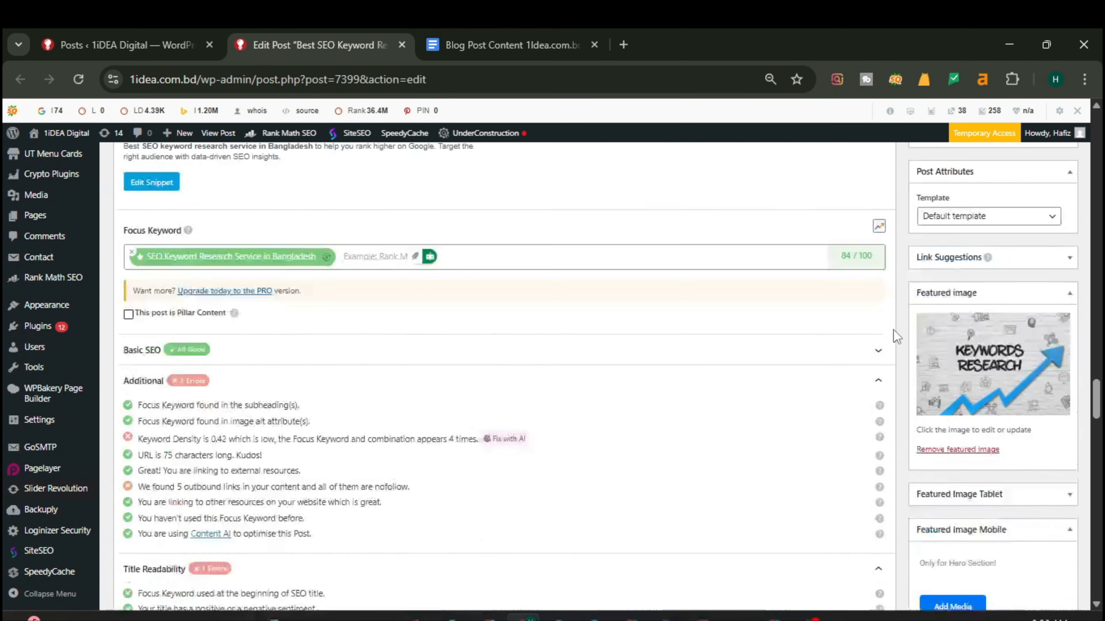
pyautogui.scroll(12, 895, 333)
pyautogui.scroll(-12, 899, 333)
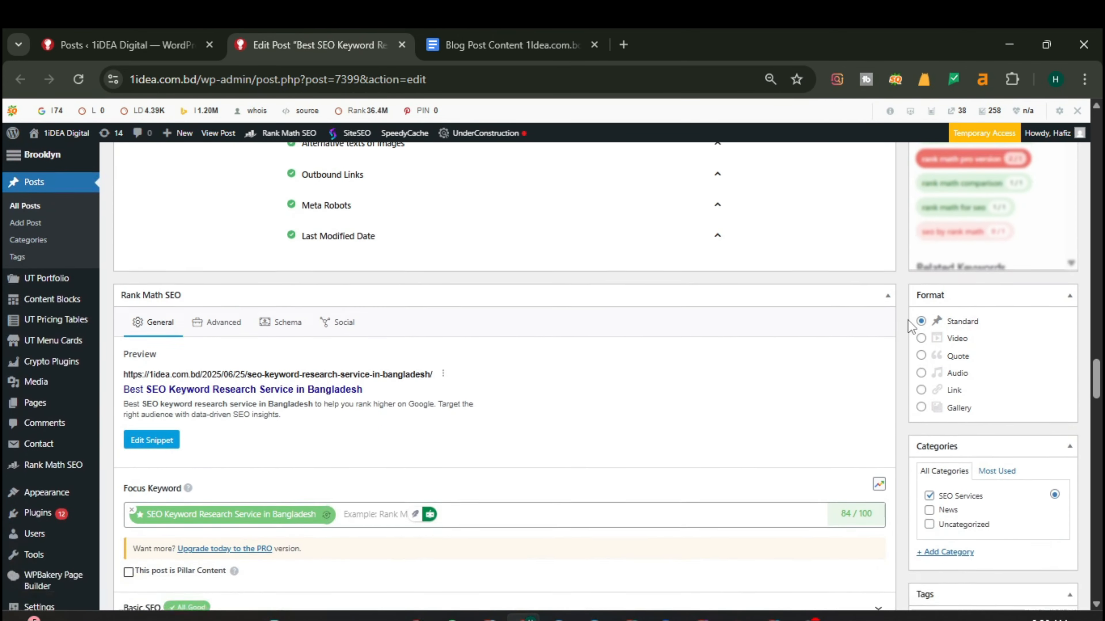
pyautogui.scroll(7, 908, 319)
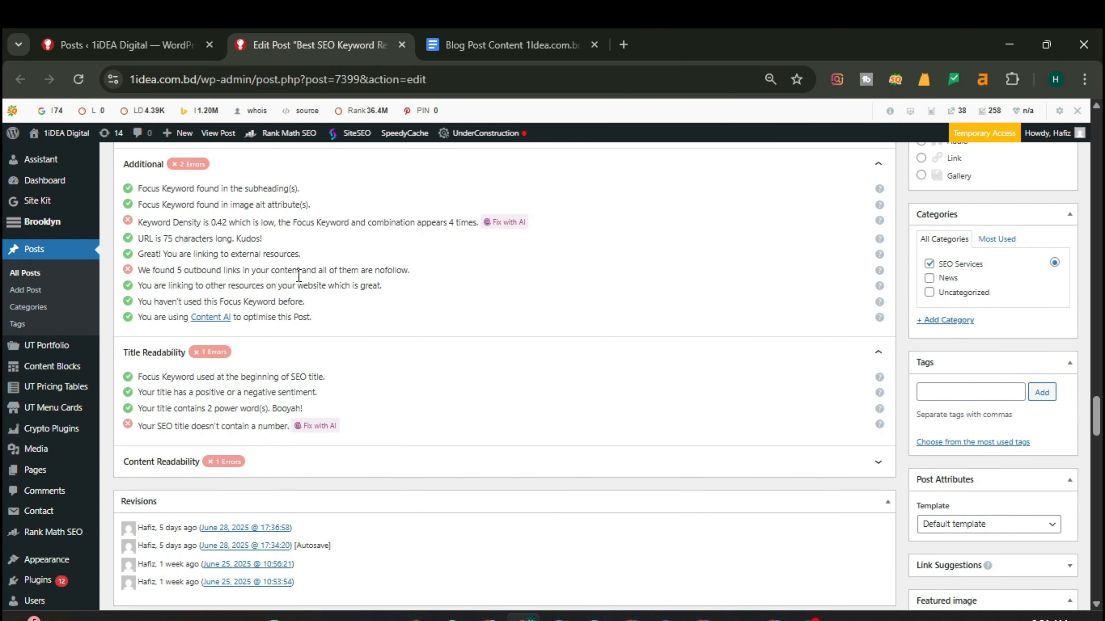
# Replace "Keyword research" at the start of the "What Is Keyword Research?" paragraph with "SEO Keyword Research Service in Bangladesh"
pyautogui.scroll(15, 299, 277)
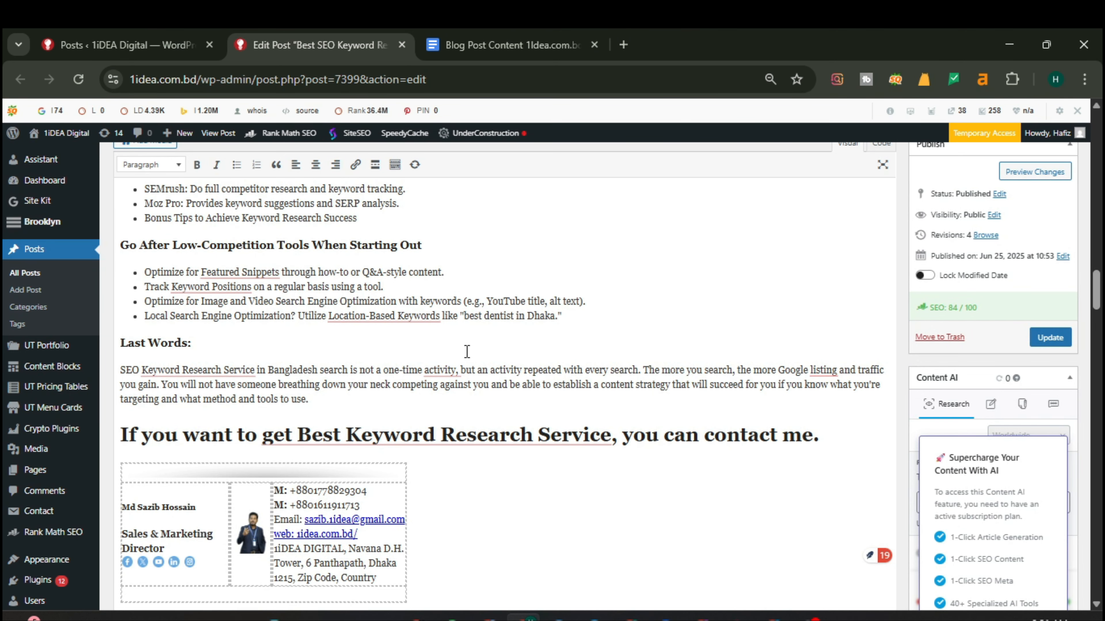
pyautogui.scroll(7, 467, 352)
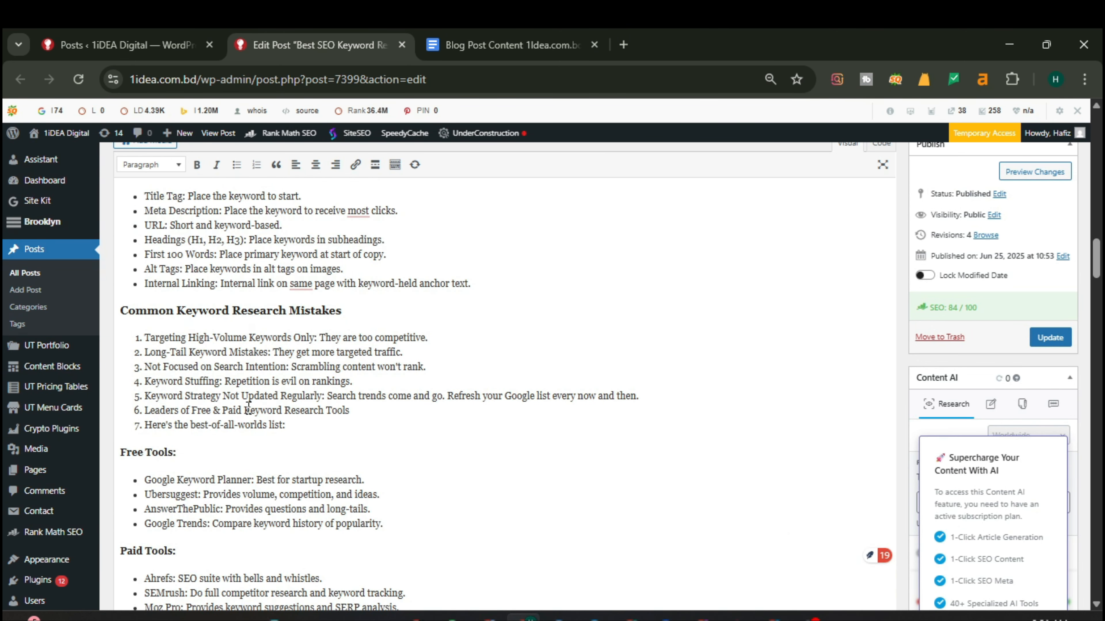
pyautogui.scroll(10, 369, 375)
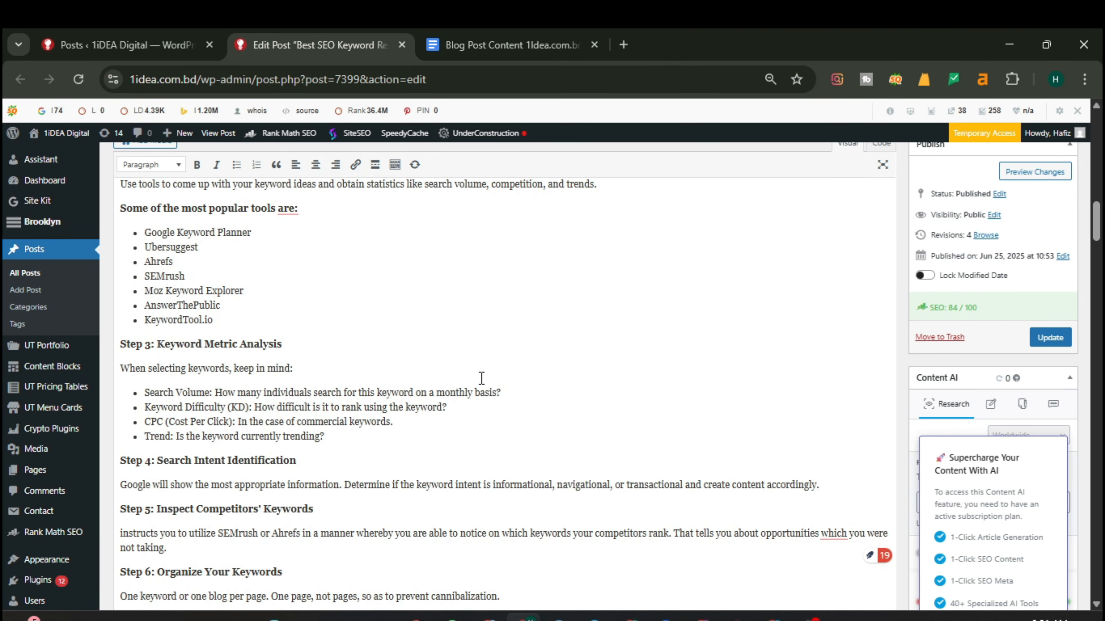
pyautogui.scroll(3, 481, 378)
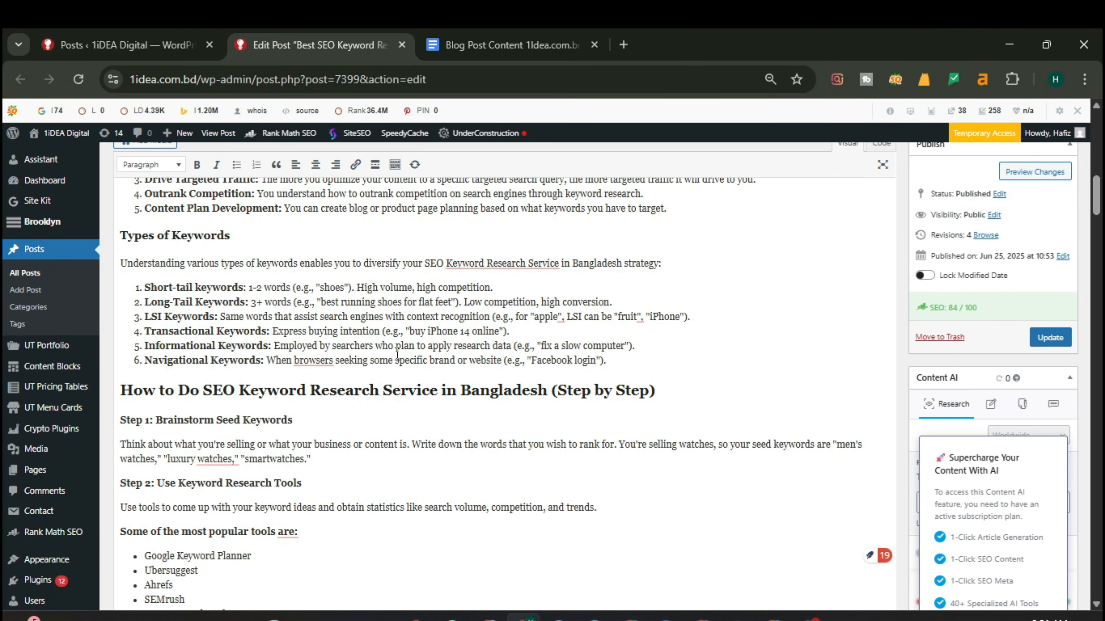
pyautogui.scroll(3, 397, 355)
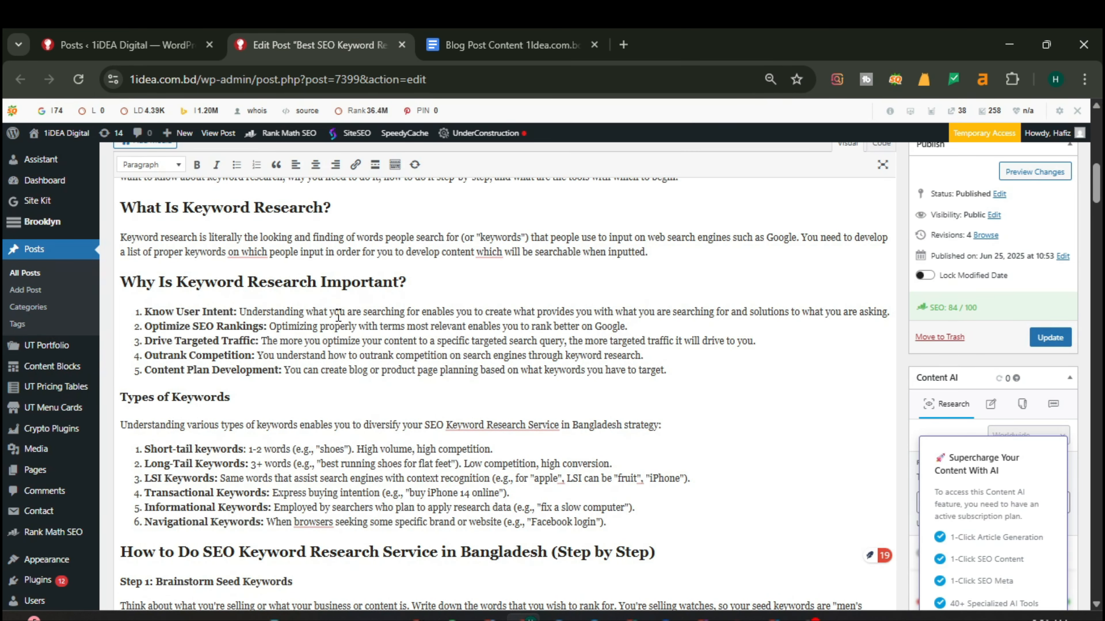
pyautogui.scroll(2, 338, 317)
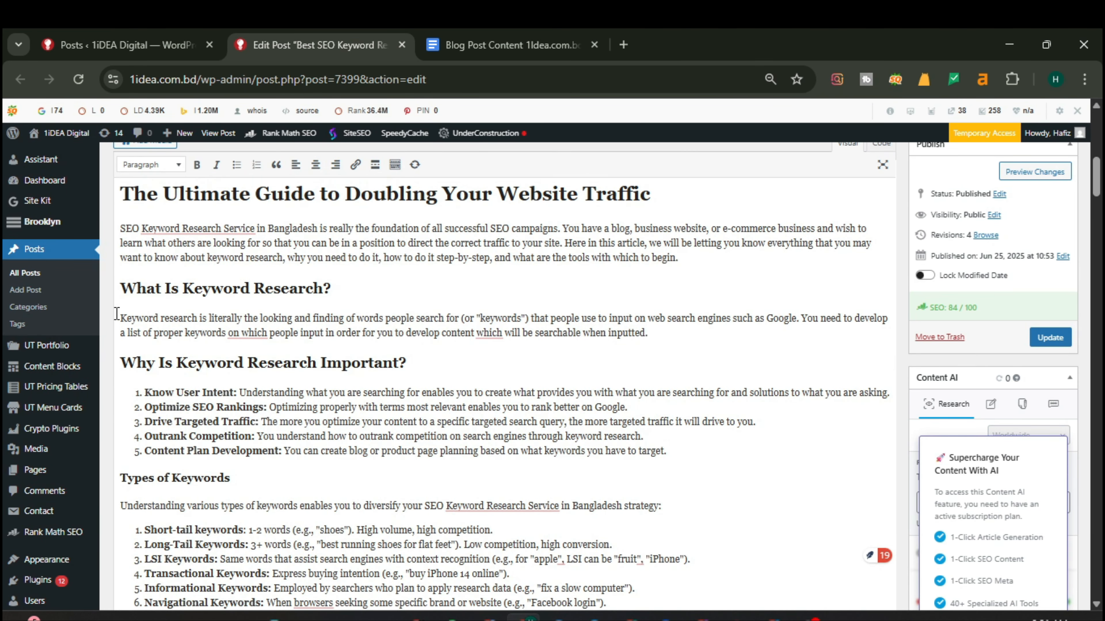
pyautogui.moveTo(122, 322); pyautogui.dragTo(196, 312)
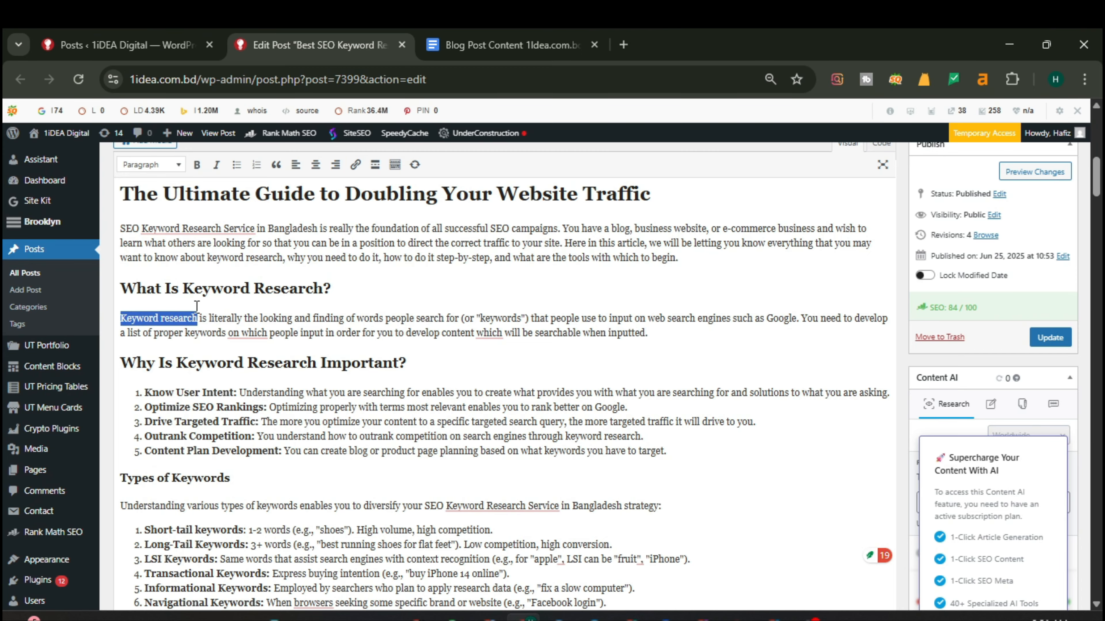
pyautogui.write('SEO Keyword Research Service in Bangladesh')
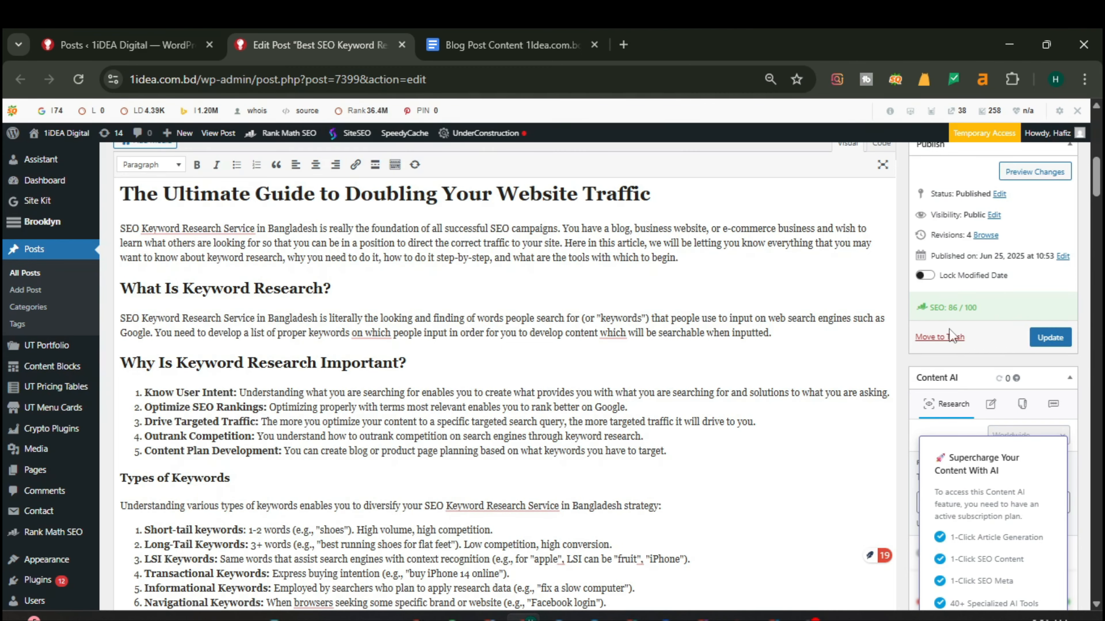
# Check the SEO score, keyword density and remaining Additional and Title Readability errors after the "What Is Keyword Research?" edit
pyautogui.scroll(-10, 923, 351)
pyautogui.scroll(-15, 919, 350)
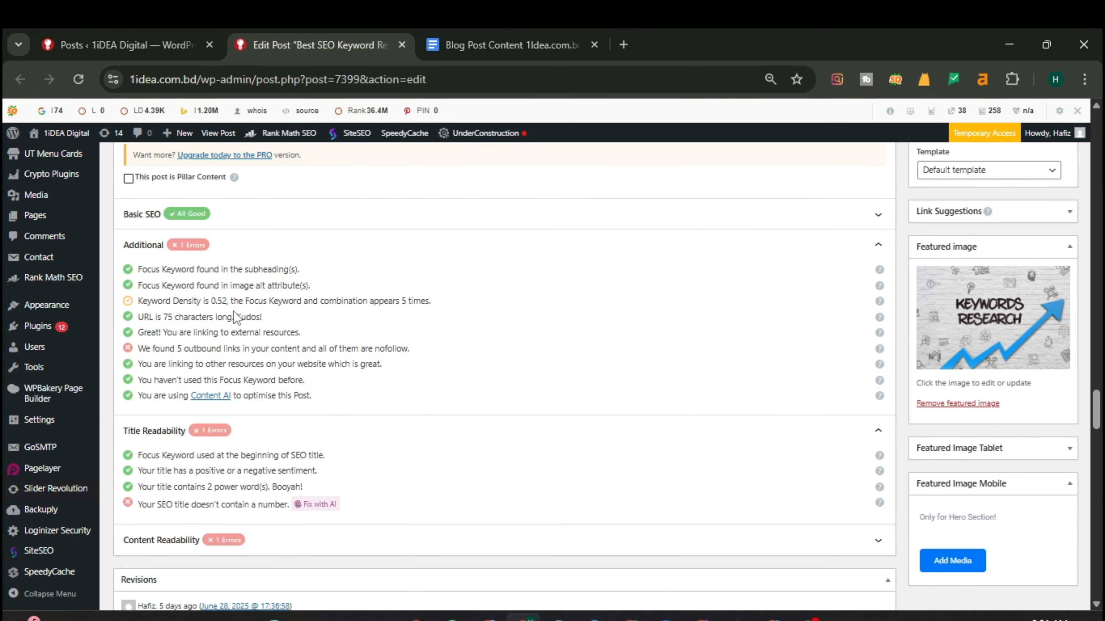
pyautogui.scroll(3, 917, 325)
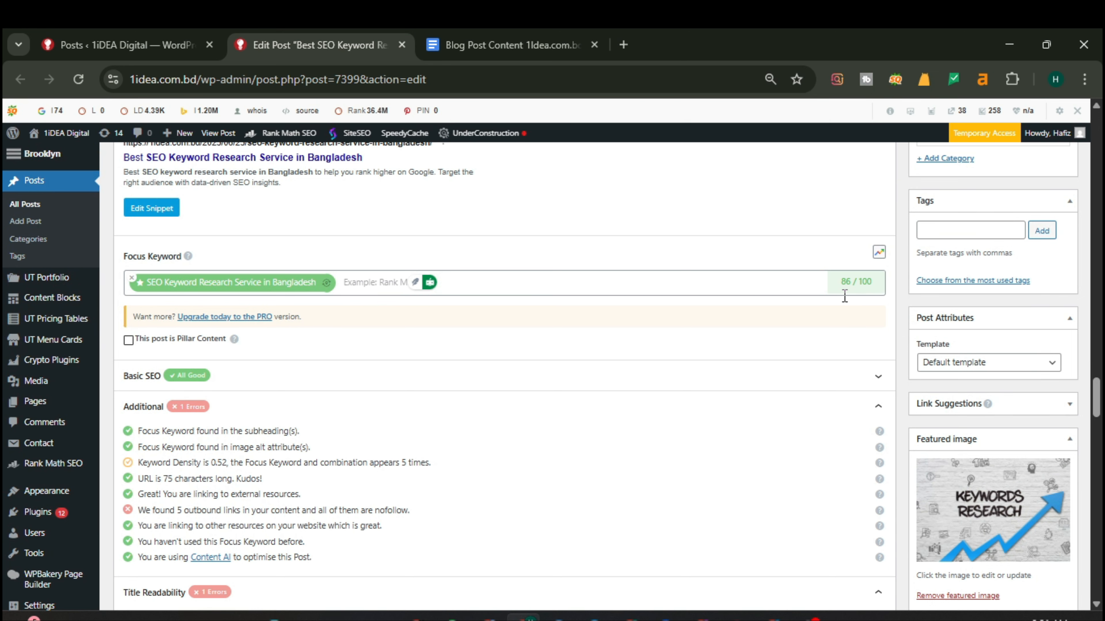
pyautogui.scroll(-3, 369, 378)
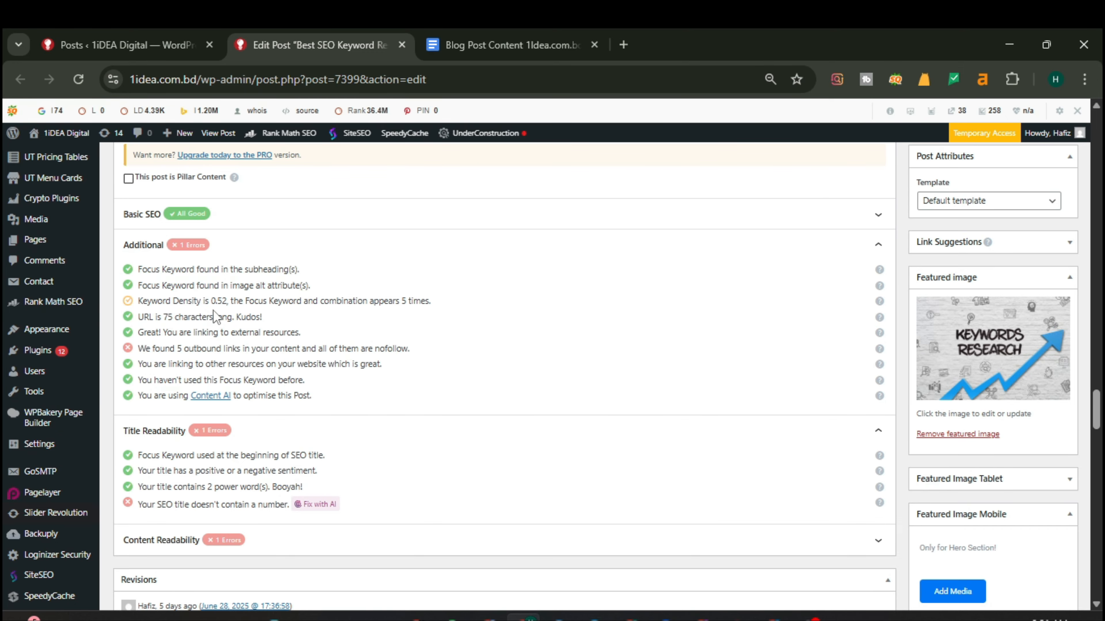
pyautogui.scroll(20, 905, 278)
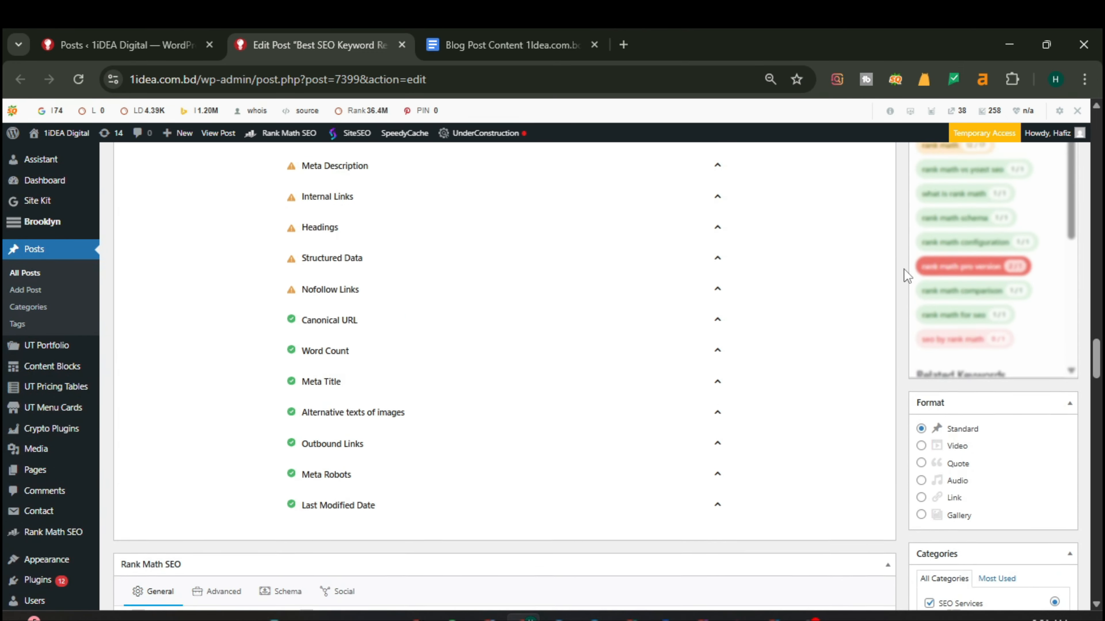
pyautogui.scroll(-15, 906, 275)
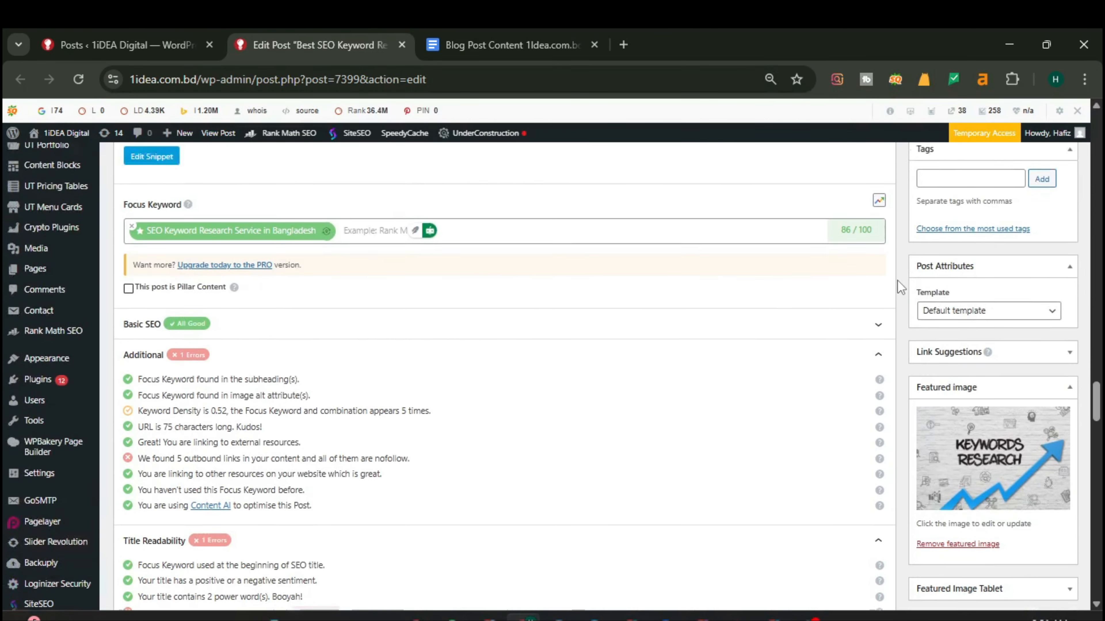
pyautogui.scroll(-12, 661, 399)
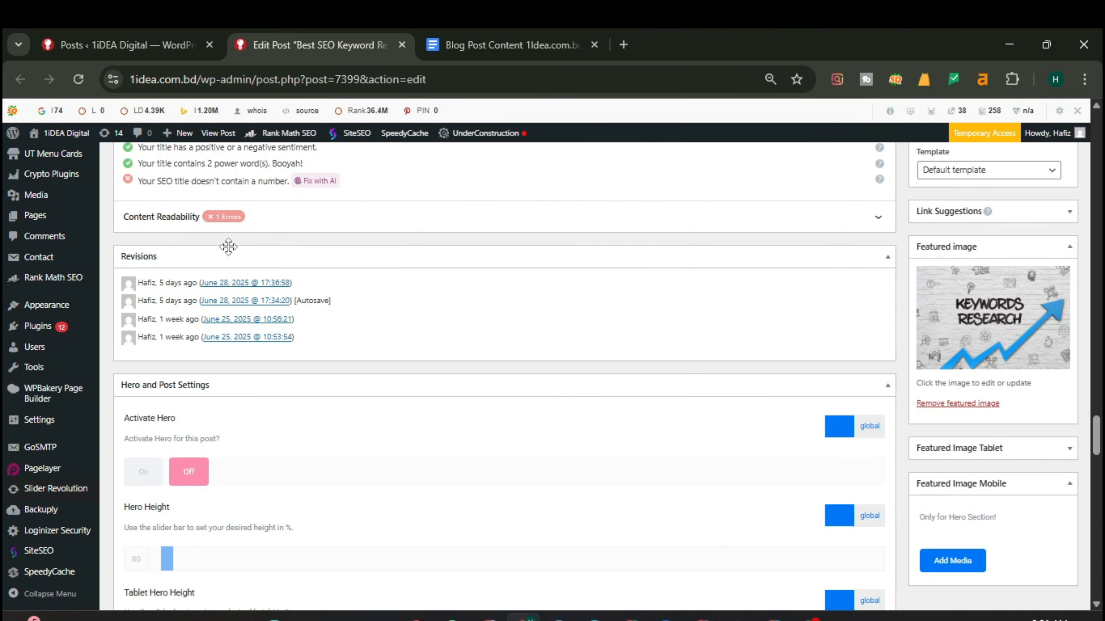
pyautogui.scroll(4, 344, 273)
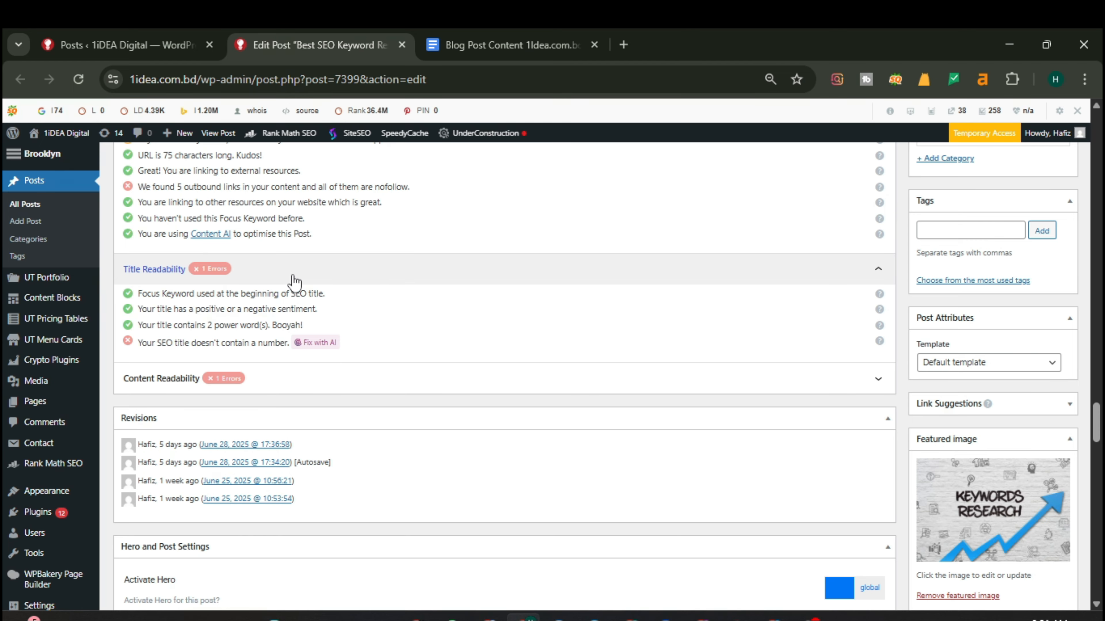
# Append "-1idea" to the SEO title in the snippet, making it "Best SEO Keyword Research Service in Bangladesh -1idea"
pyautogui.scroll(10, 405, 286)
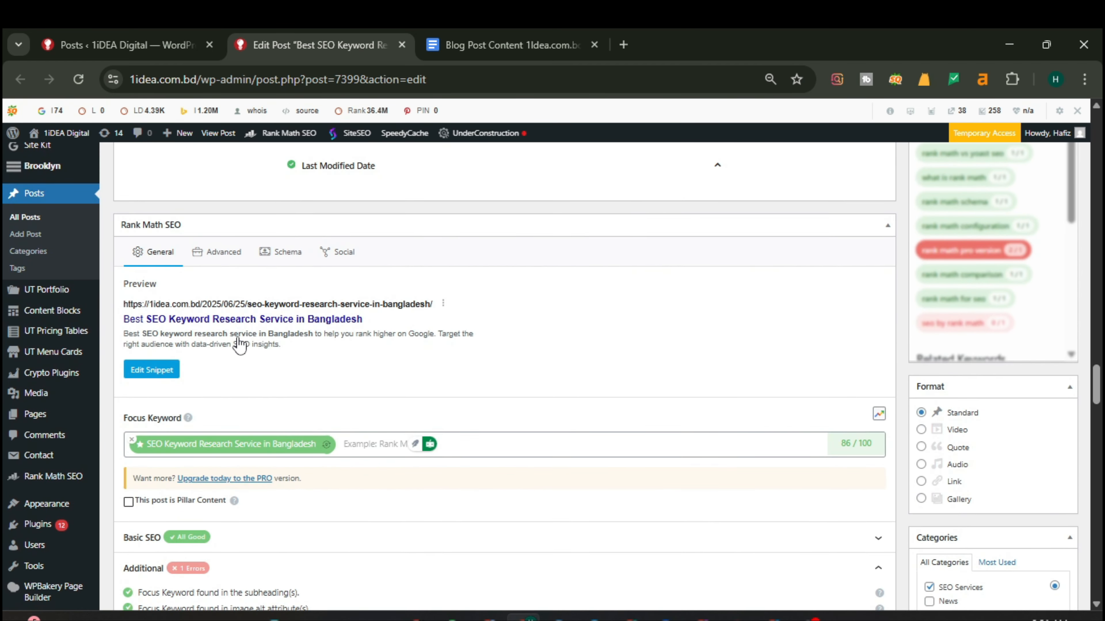
pyautogui.click(238, 340)
pyautogui.click(564, 352)
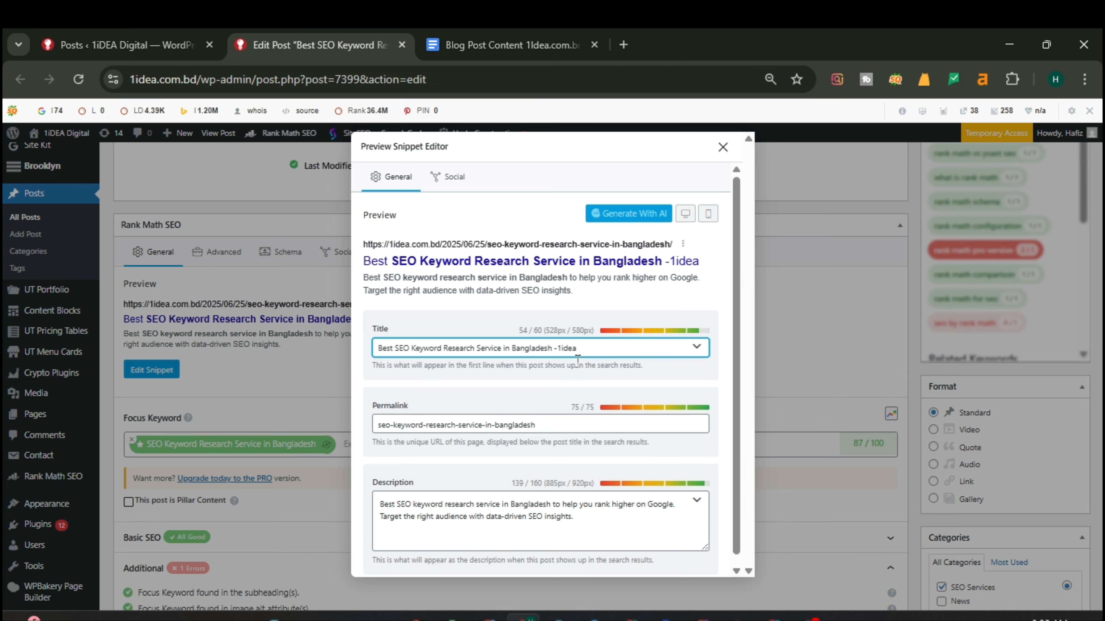
pyautogui.click(723, 148)
# Review the Title Readability and Content Readability checks after the SEO title edit, collapsing the Title Readability and Additional sections
pyautogui.scroll(-20, 874, 464)
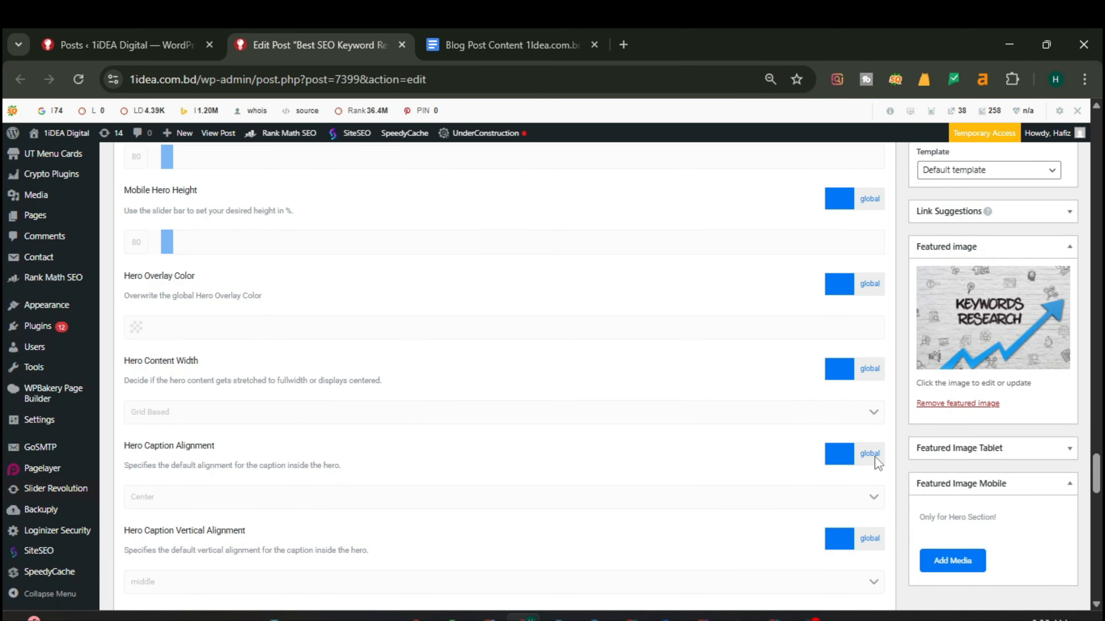
pyautogui.scroll(-15, 335, 506)
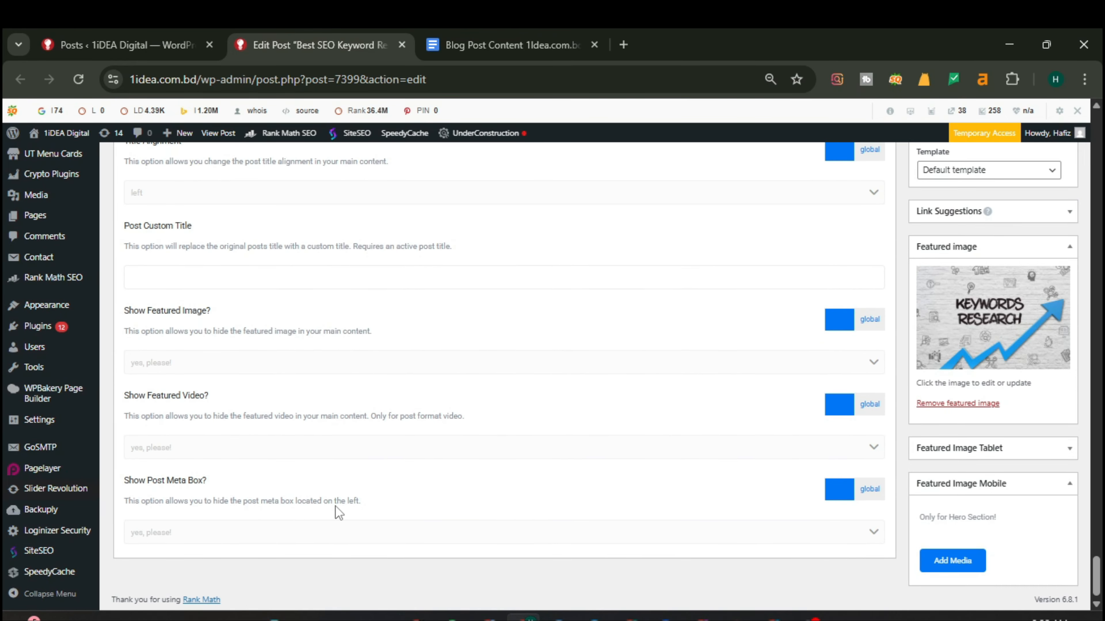
pyautogui.scroll(8, 531, 385)
pyautogui.scroll(12, 348, 353)
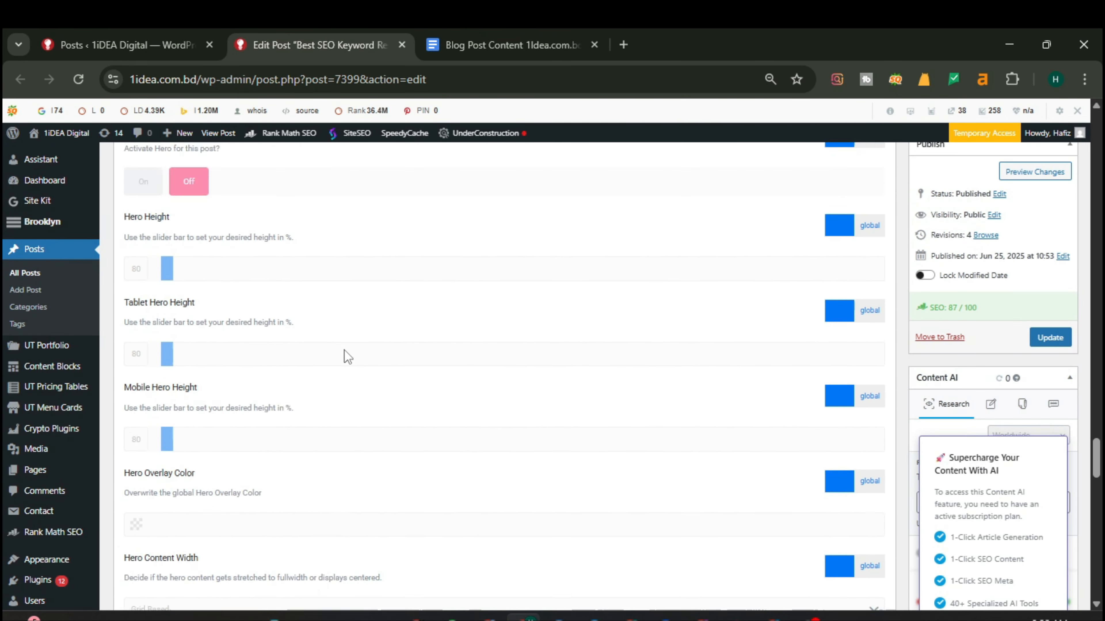
pyautogui.scroll(4, 352, 344)
pyautogui.scroll(-3, 347, 346)
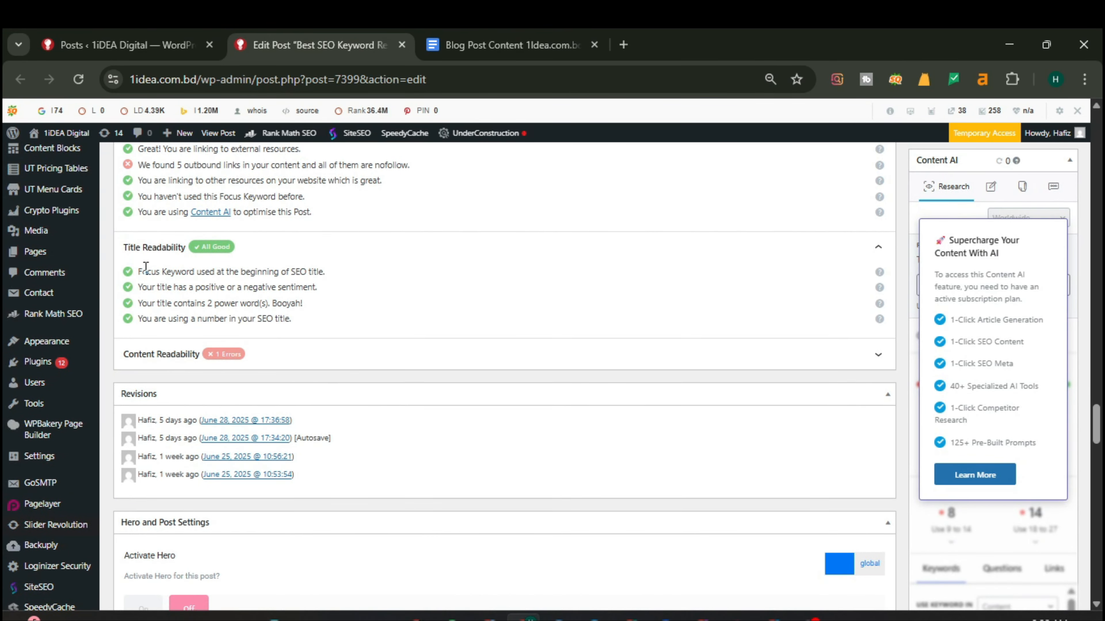
pyautogui.click(290, 256)
pyautogui.click(274, 283)
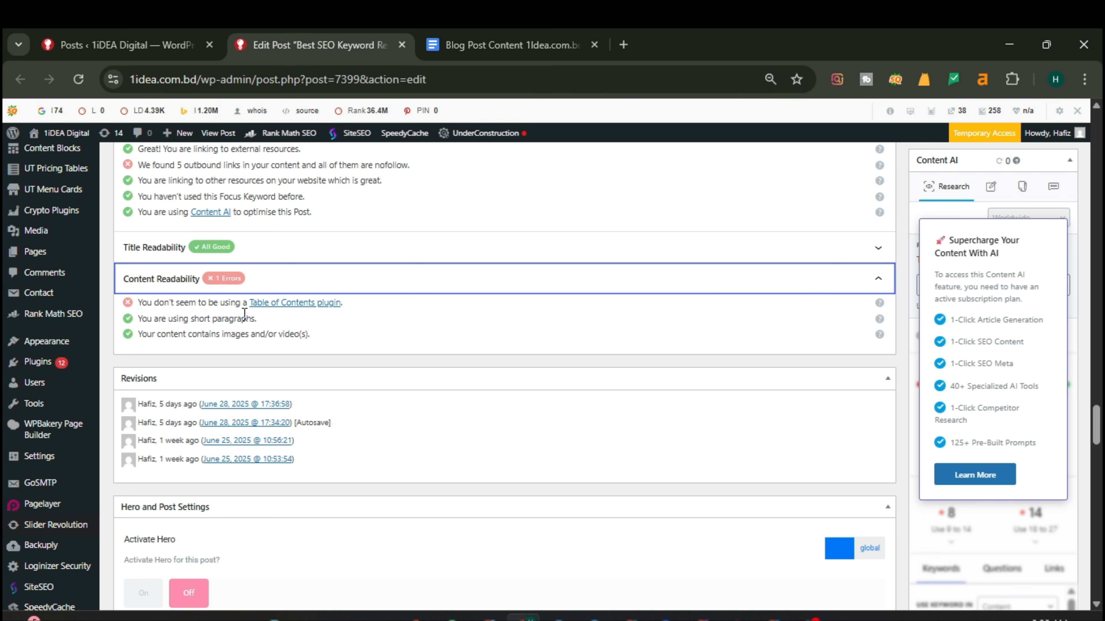
pyautogui.scroll(5, 347, 326)
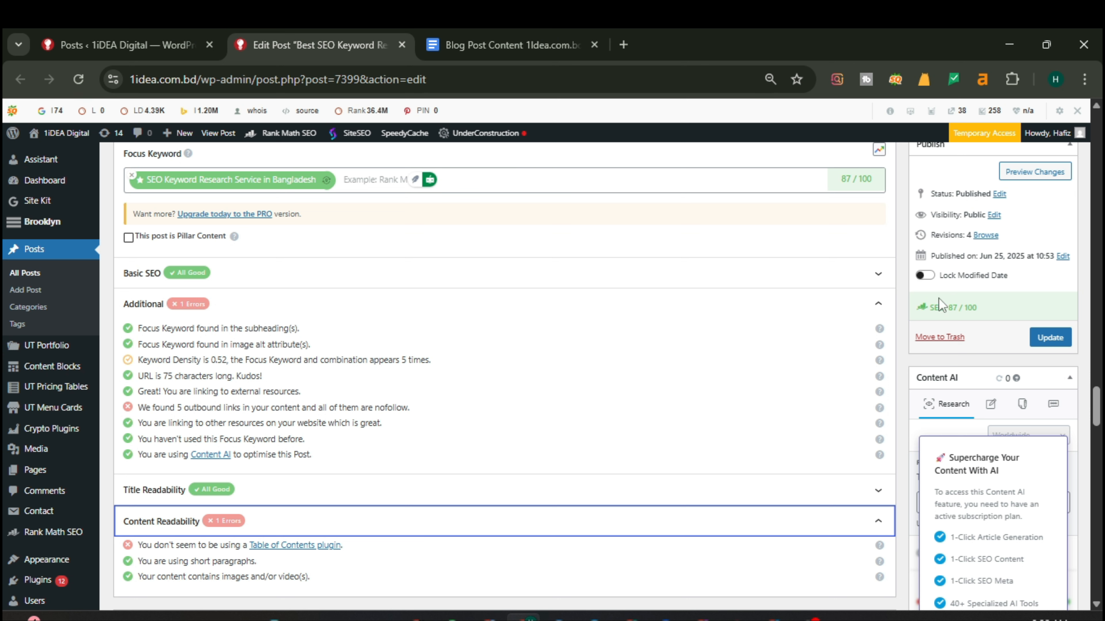
pyautogui.click(298, 307)
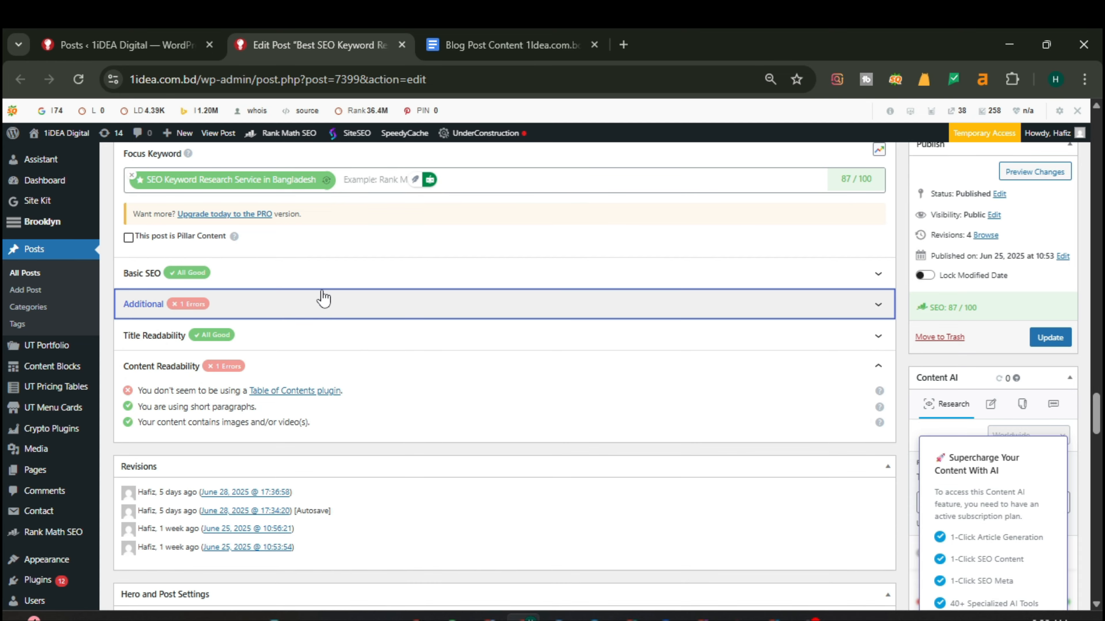
# Look through the post's title, empty subtitle field and body content down to the SiteSEO analysis section
pyautogui.scroll(10, 435, 296)
pyautogui.scroll(15, 535, 287)
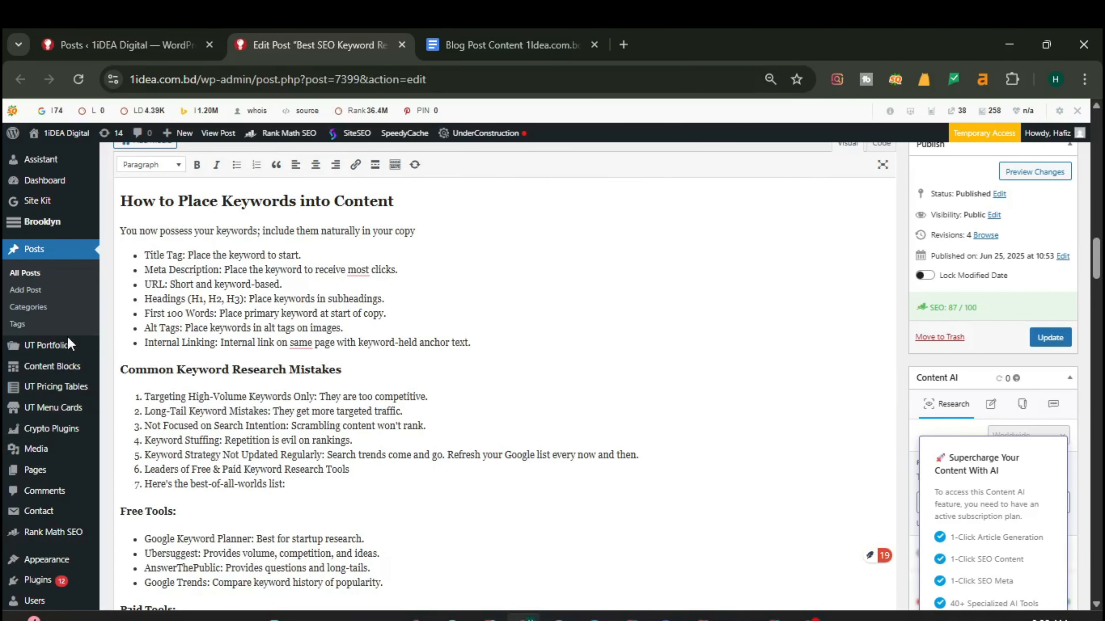
pyautogui.scroll(7, 261, 383)
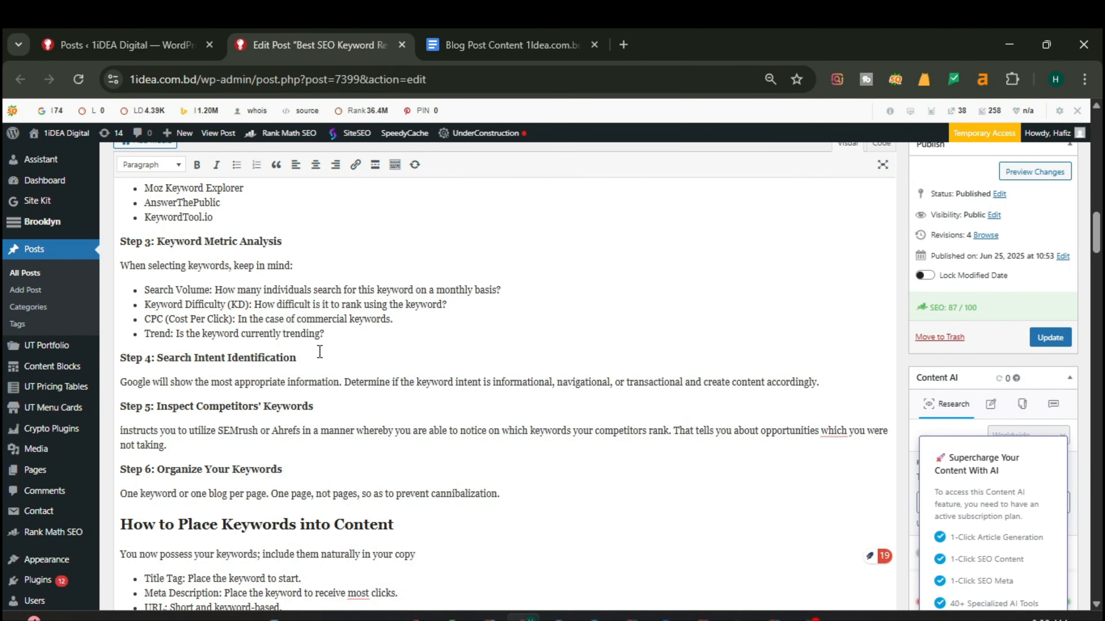
pyautogui.scroll(8, 305, 387)
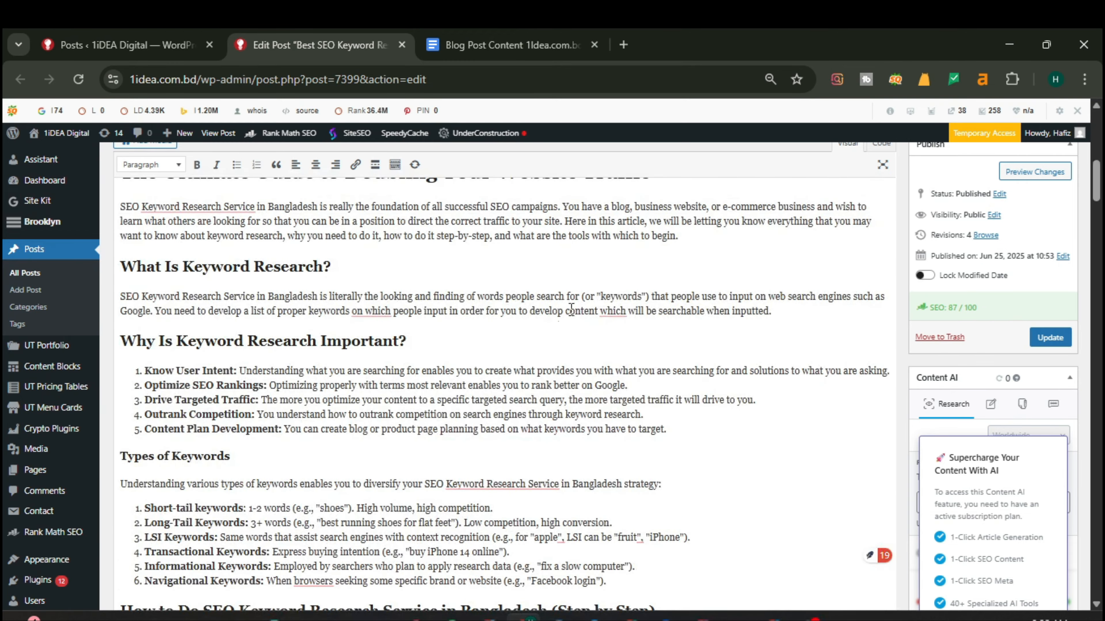
pyautogui.scroll(7, 391, 322)
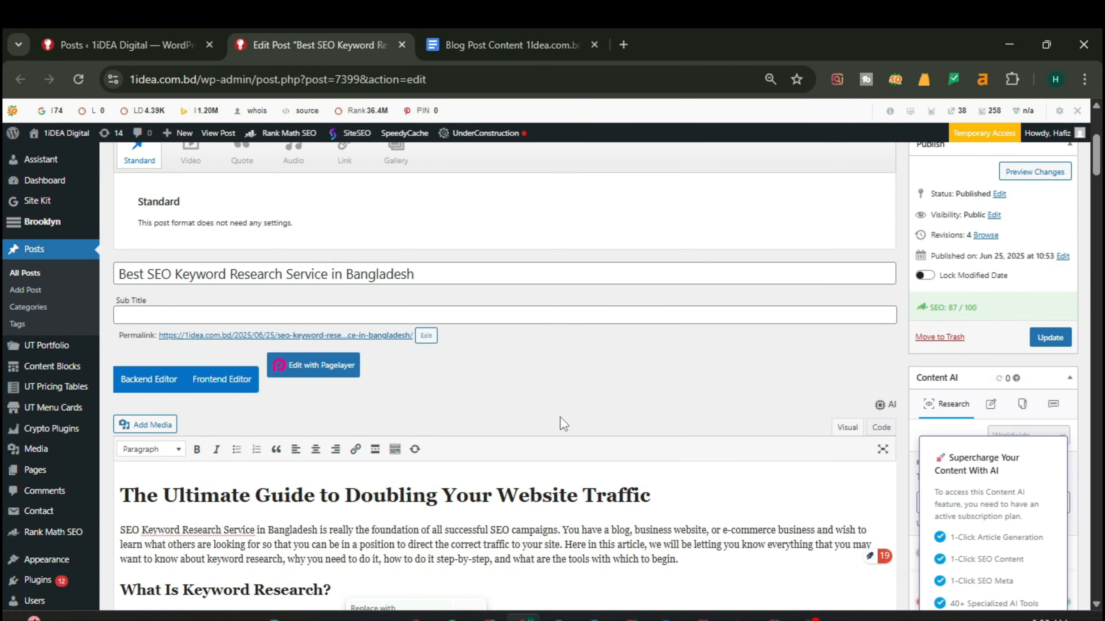
pyautogui.scroll(-4, 561, 418)
pyautogui.scroll(-3, 657, 396)
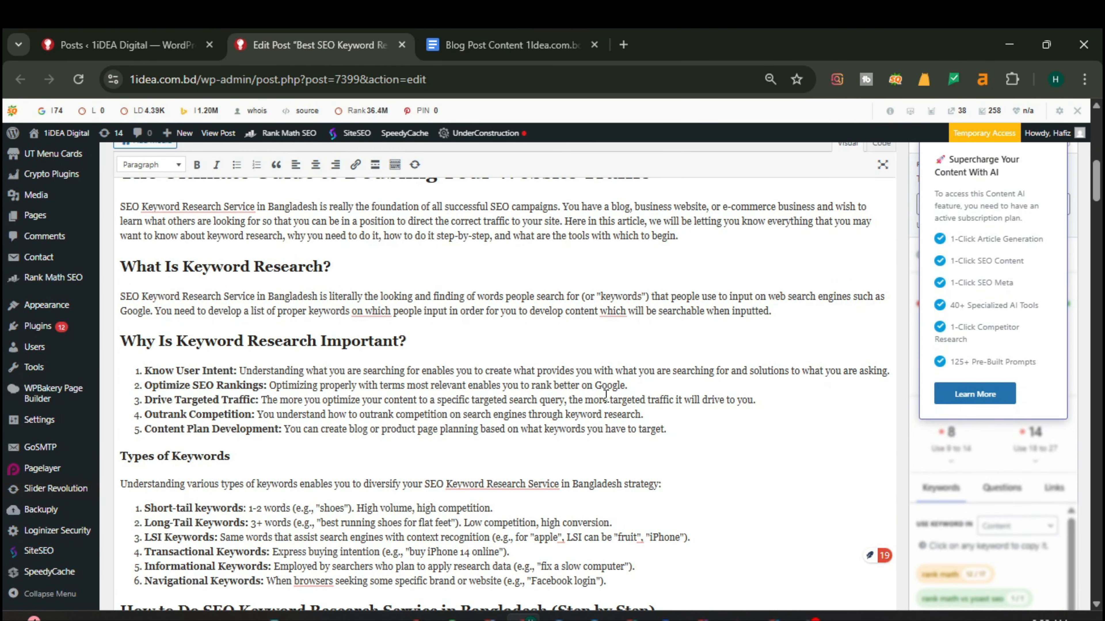
pyautogui.scroll(5, 607, 395)
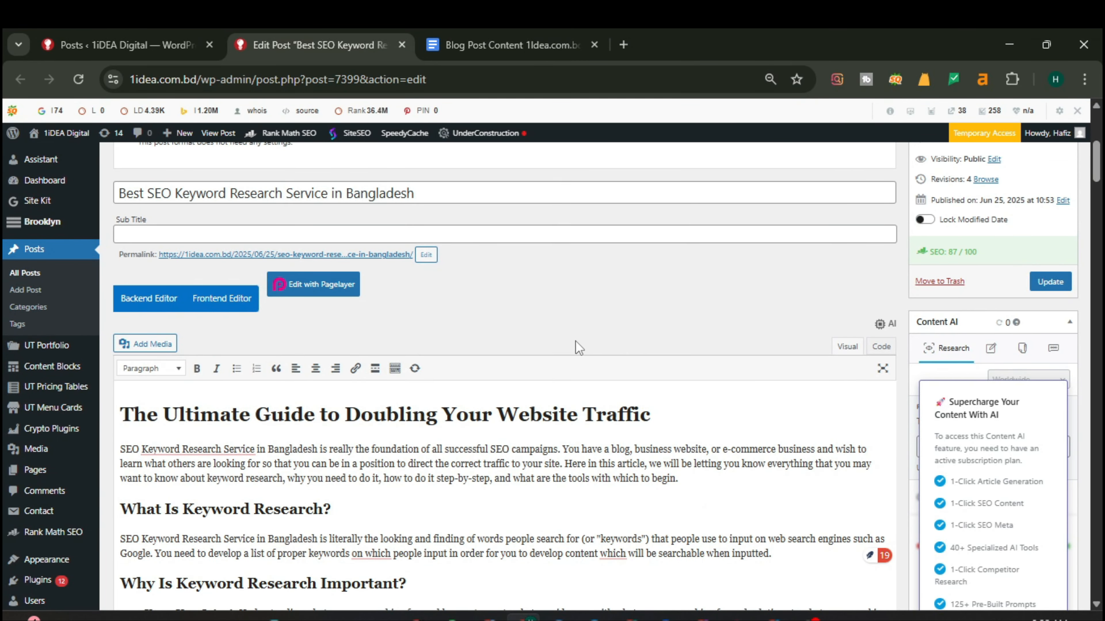
pyautogui.click(136, 231)
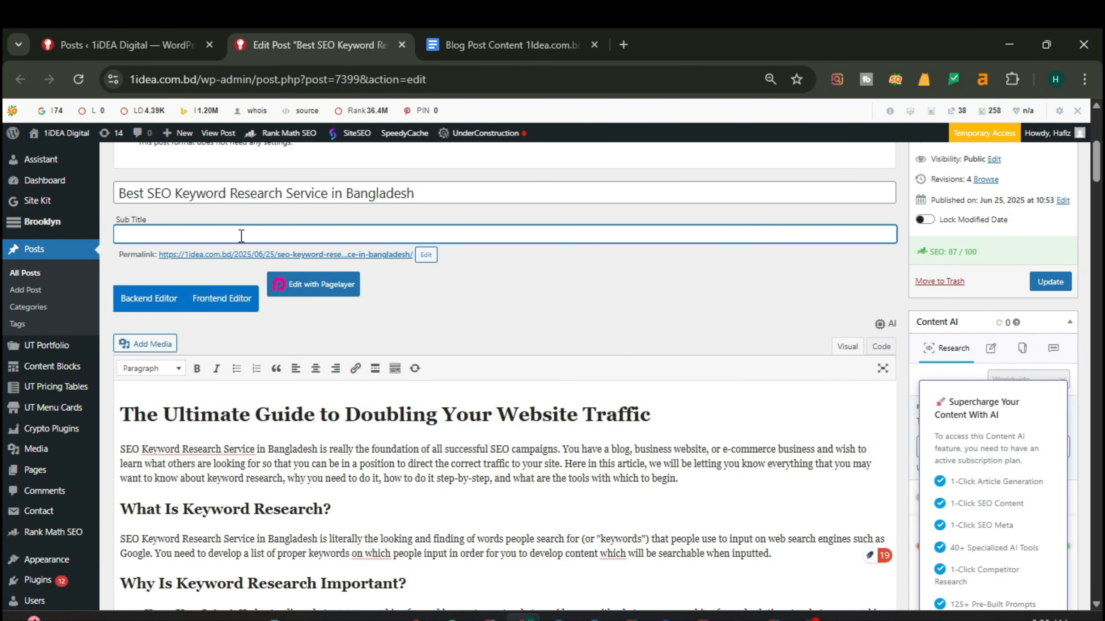
pyautogui.scroll(-4, 425, 394)
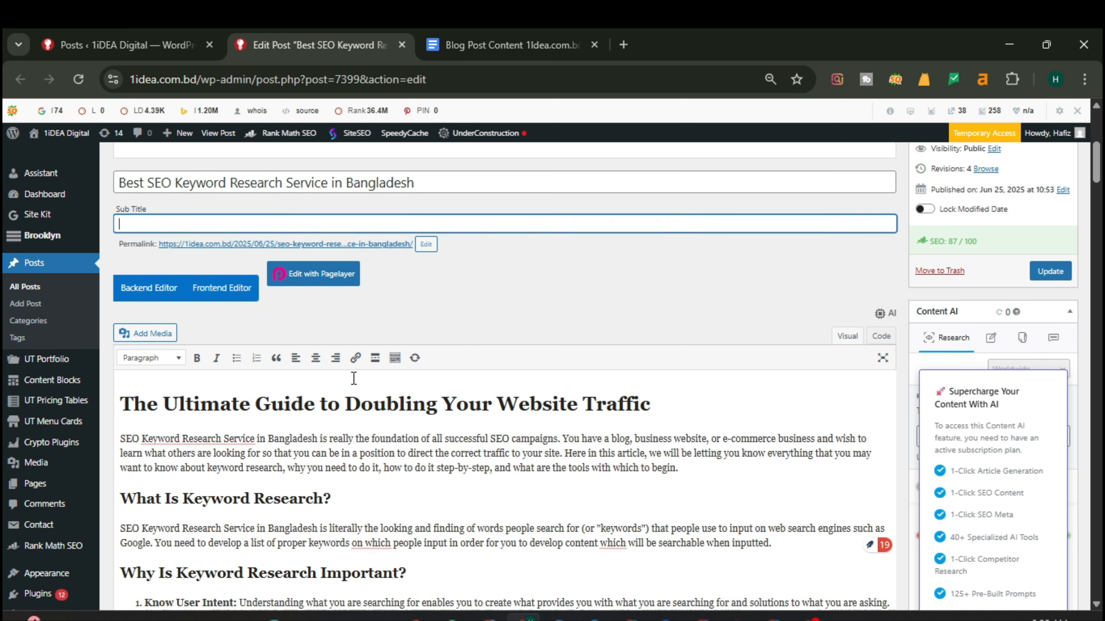
pyautogui.moveTo(146, 291)
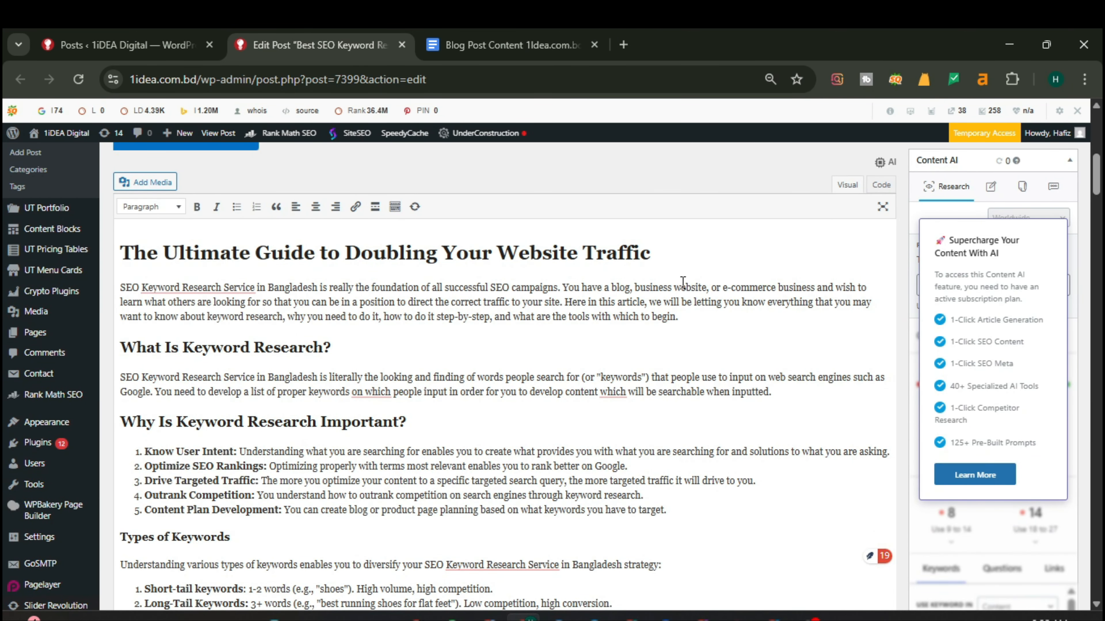
pyautogui.scroll(-20, 683, 282)
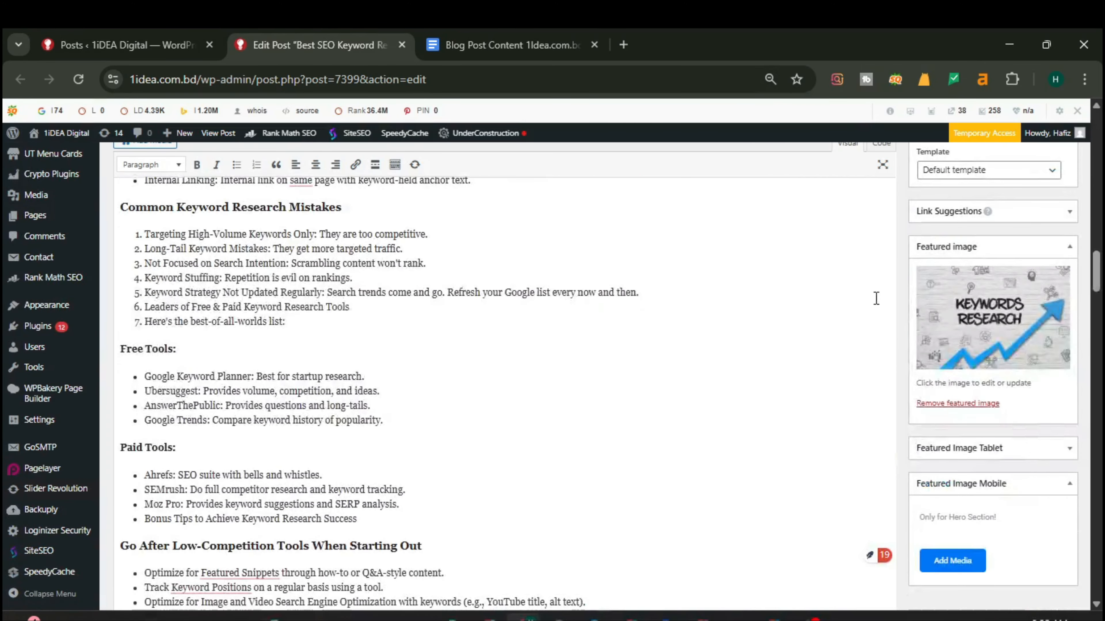
pyautogui.scroll(-15, 876, 299)
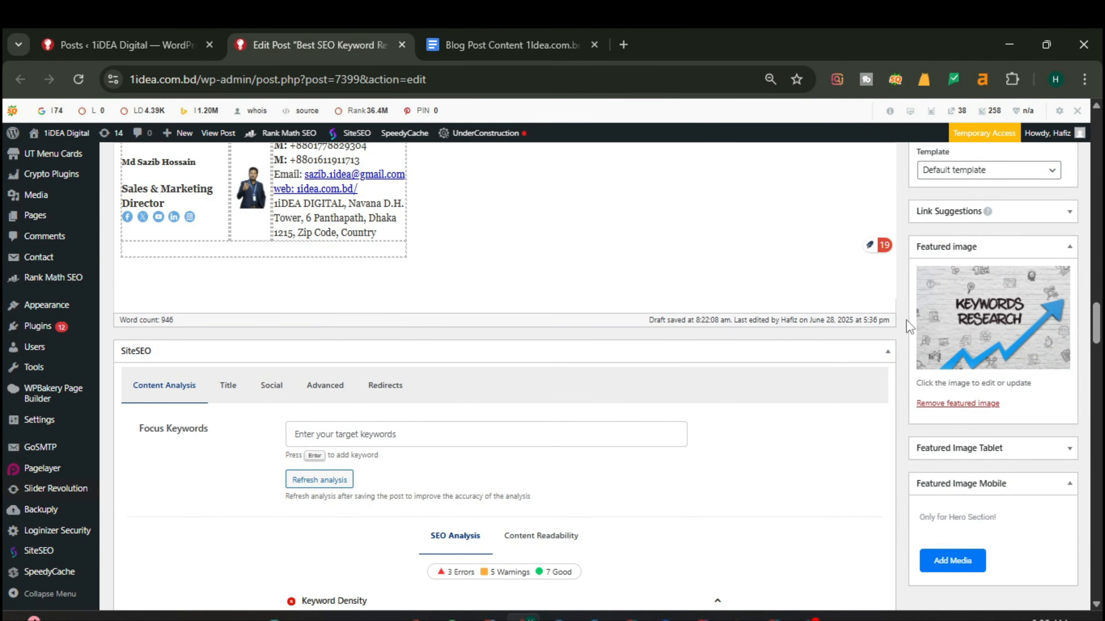
# Update the published keyword research post to save the content and SEO title edits
pyautogui.scroll(15, 887, 314)
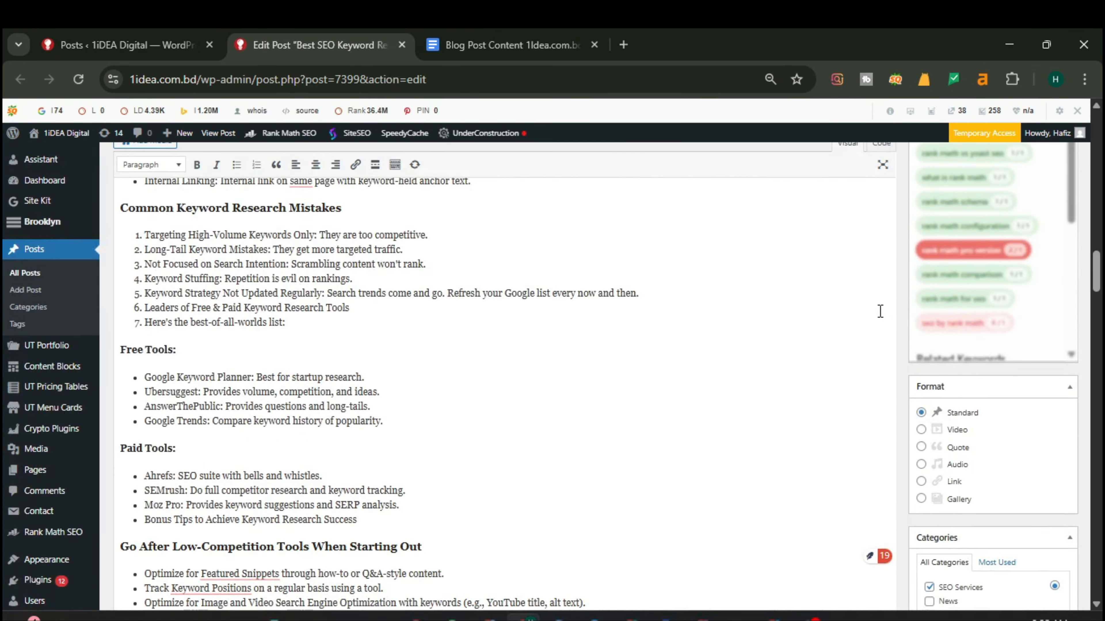
pyautogui.scroll(20, 887, 299)
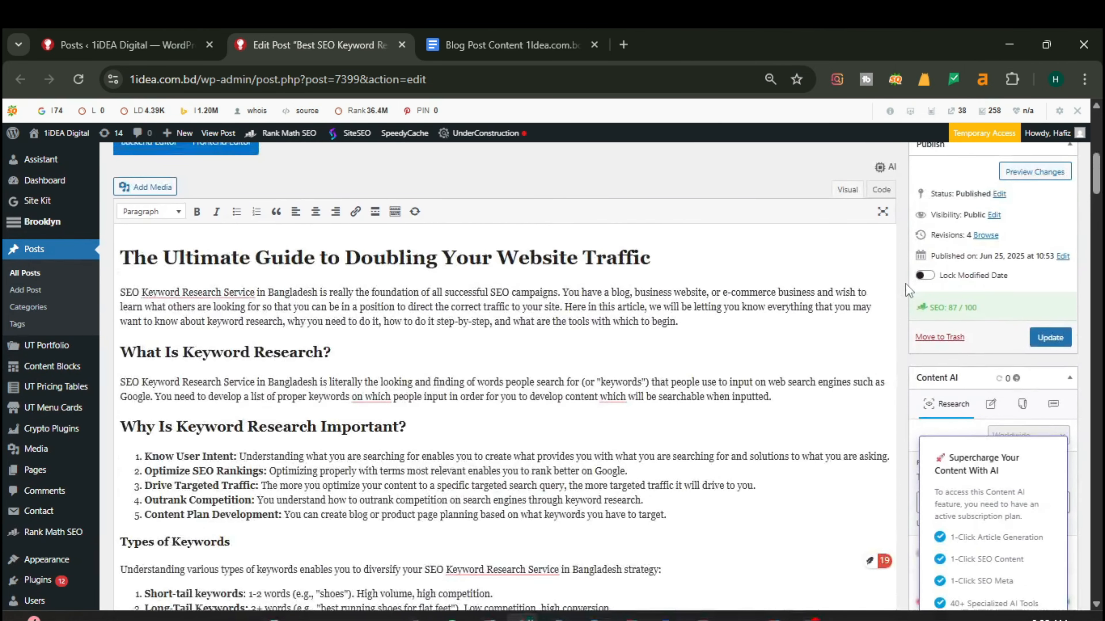
pyautogui.scroll(-5, 923, 313)
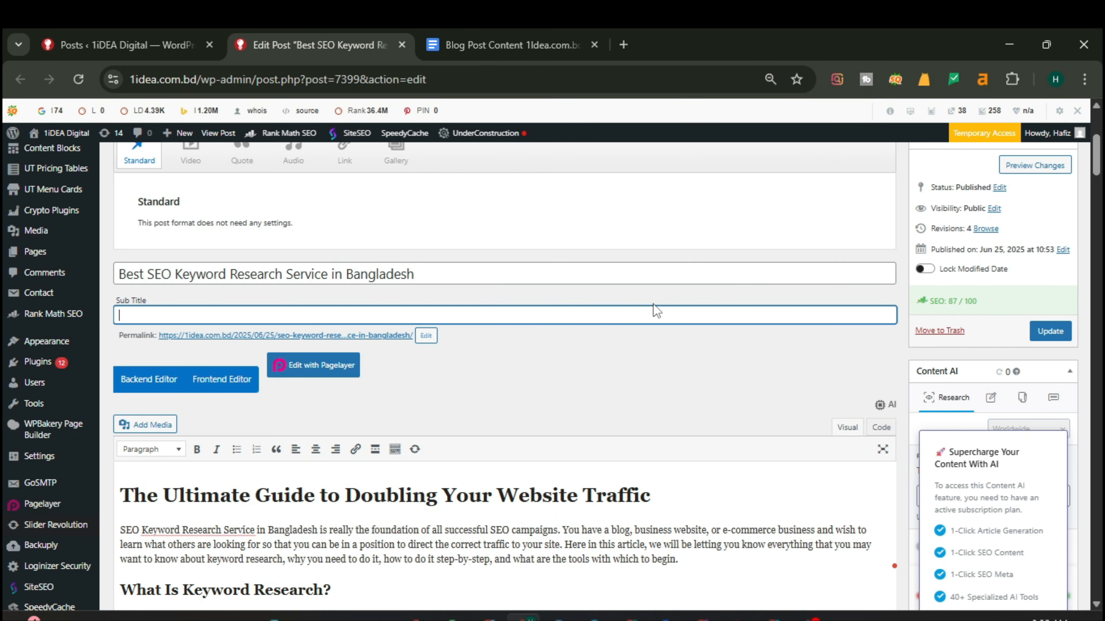
pyautogui.scroll(-10, 843, 309)
pyautogui.scroll(10, 1009, 287)
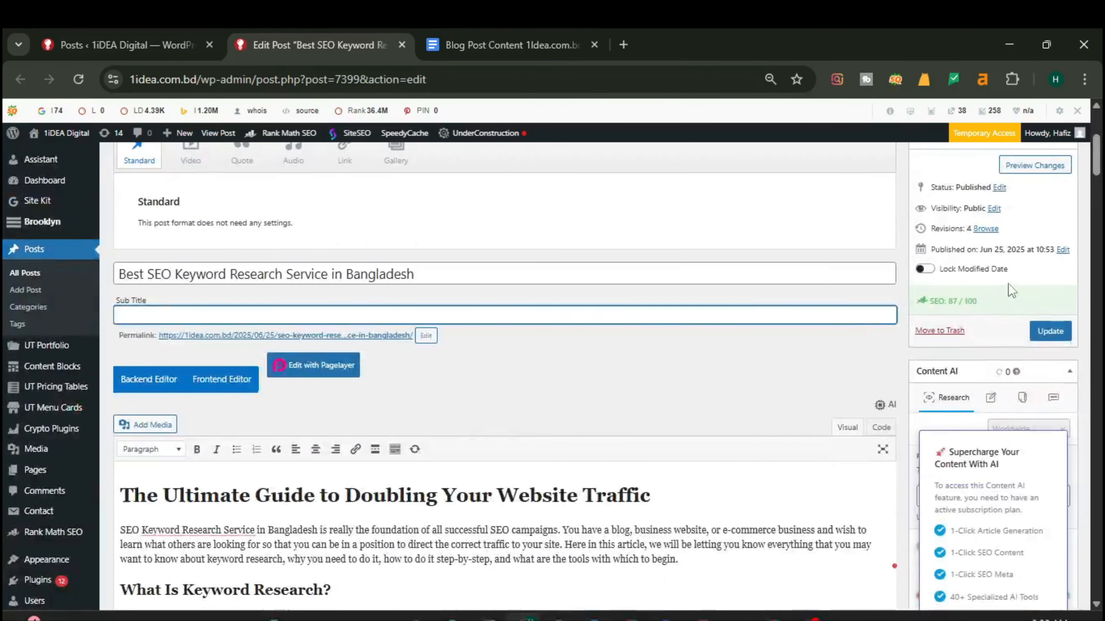
pyautogui.click(1050, 332)
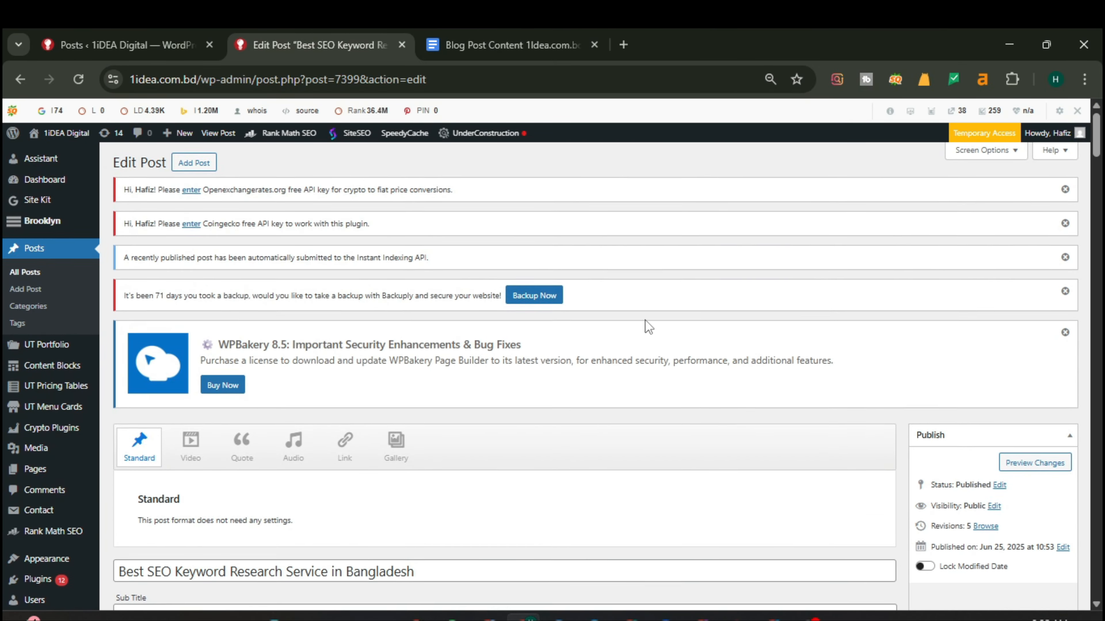
# Open the post's permalink in a new browser tab and switch to the live page
pyautogui.scroll(-10, 646, 324)
pyautogui.scroll(9, 646, 322)
pyautogui.scroll(-5, 646, 322)
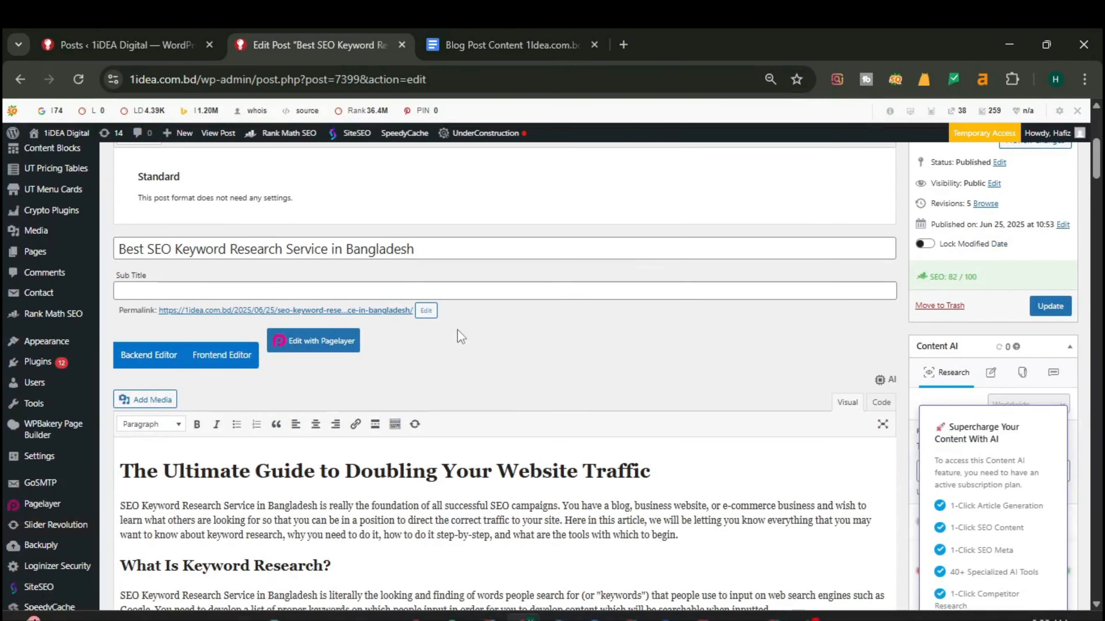
pyautogui.rightClick(346, 312)
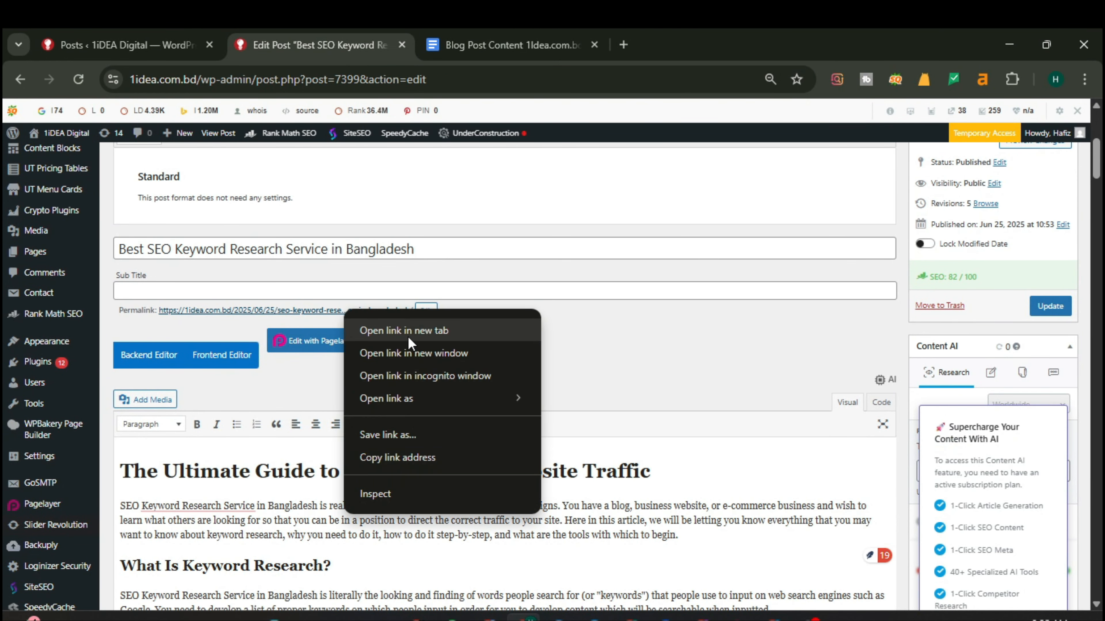
pyautogui.click(402, 327)
pyautogui.click(503, 42)
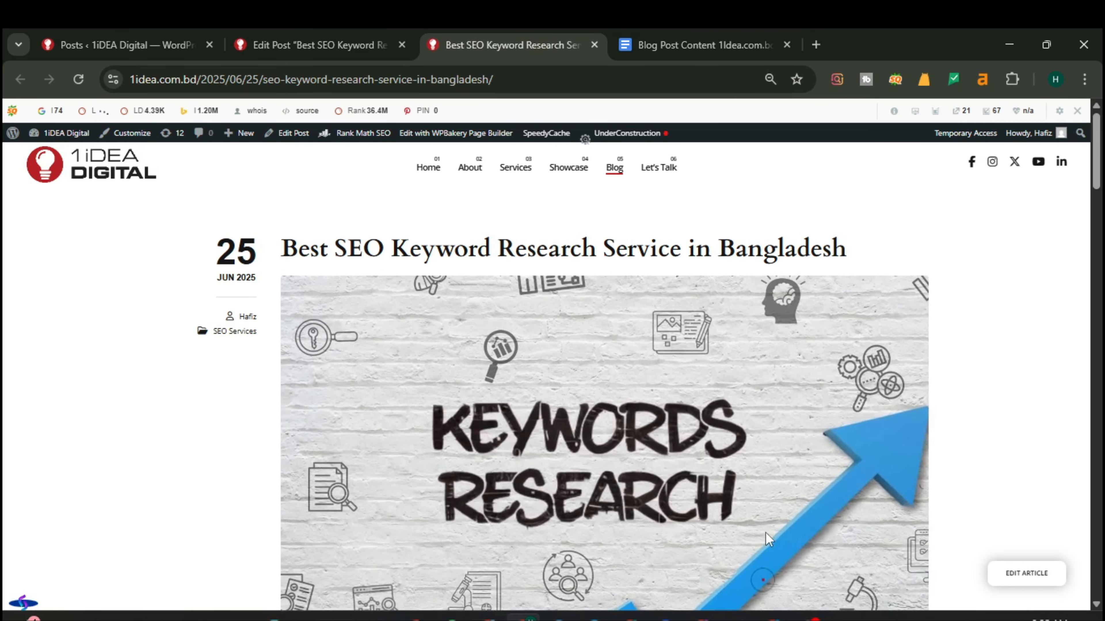
# Look through the live post from its title and featured image down to the contact block, and return to its beginning
pyautogui.scroll(-10, 760, 403)
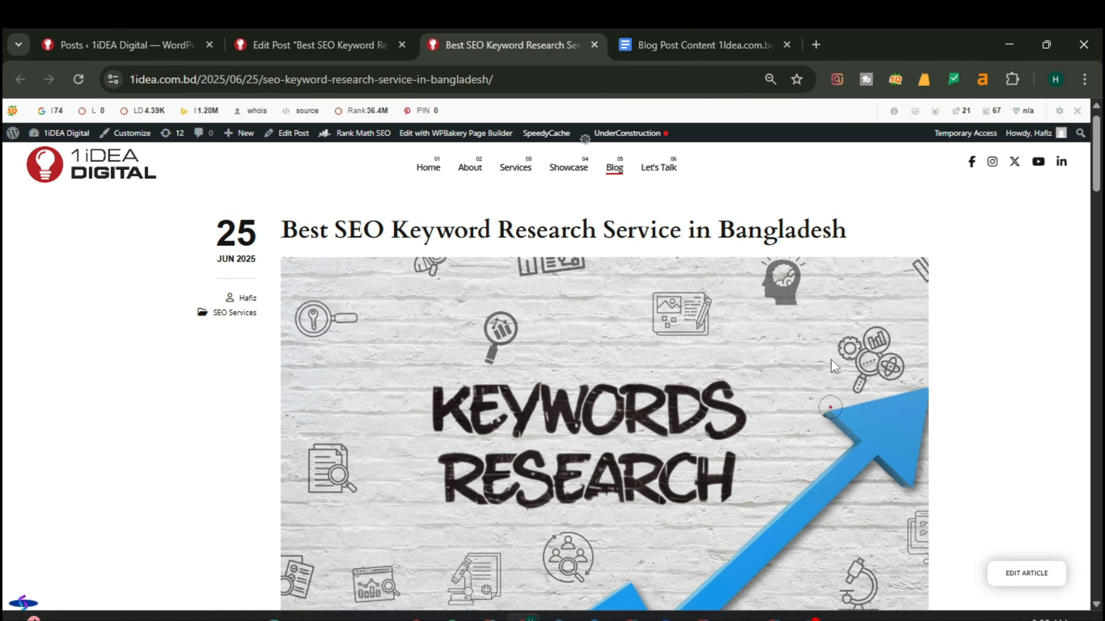
pyautogui.scroll(8, 802, 356)
pyautogui.scroll(-5, 435, 412)
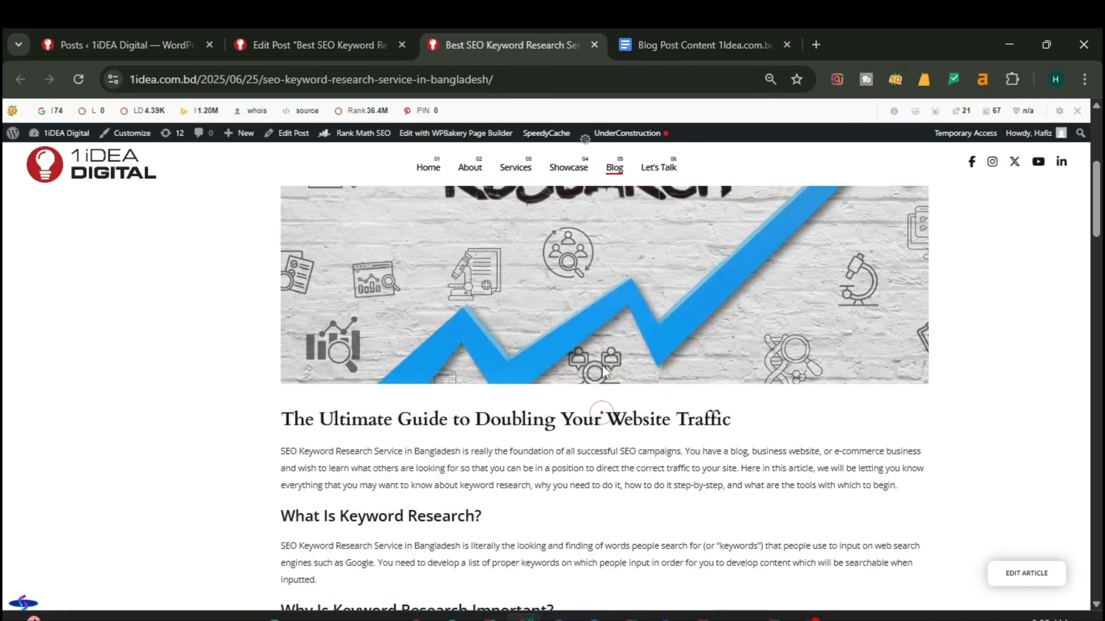
pyautogui.scroll(-5, 435, 412)
pyautogui.scroll(-6, 405, 318)
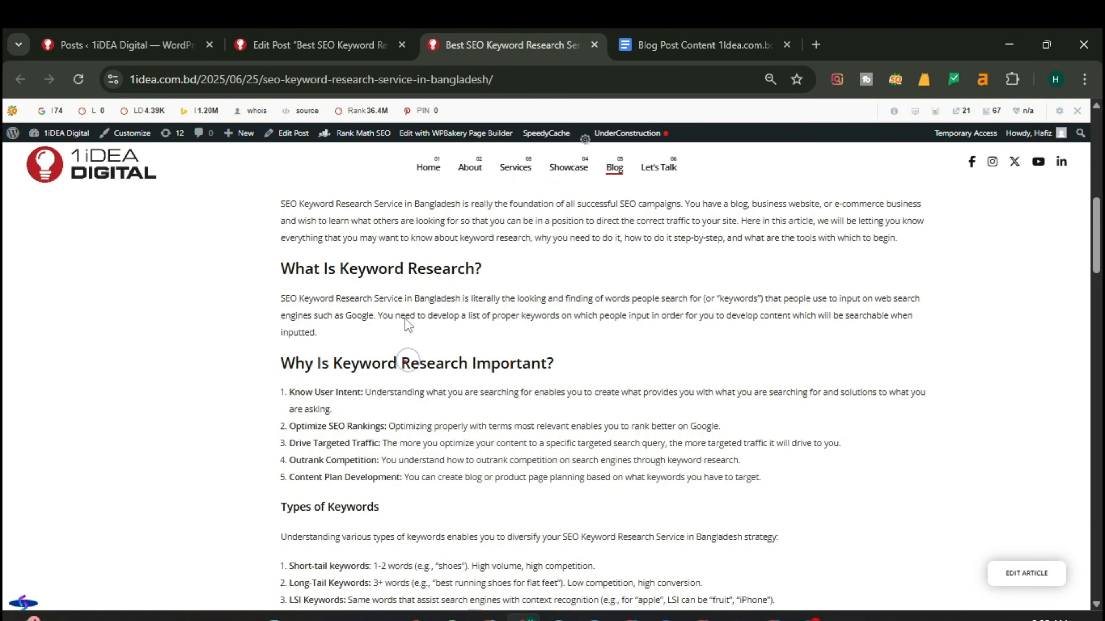
pyautogui.scroll(-15, 406, 323)
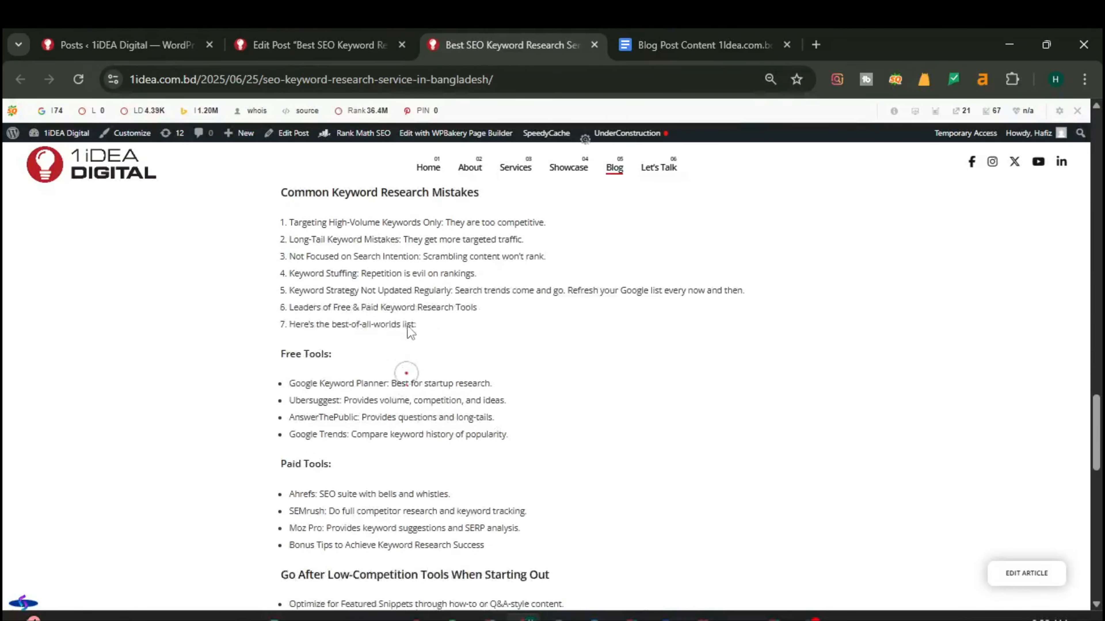
pyautogui.scroll(-2, 409, 333)
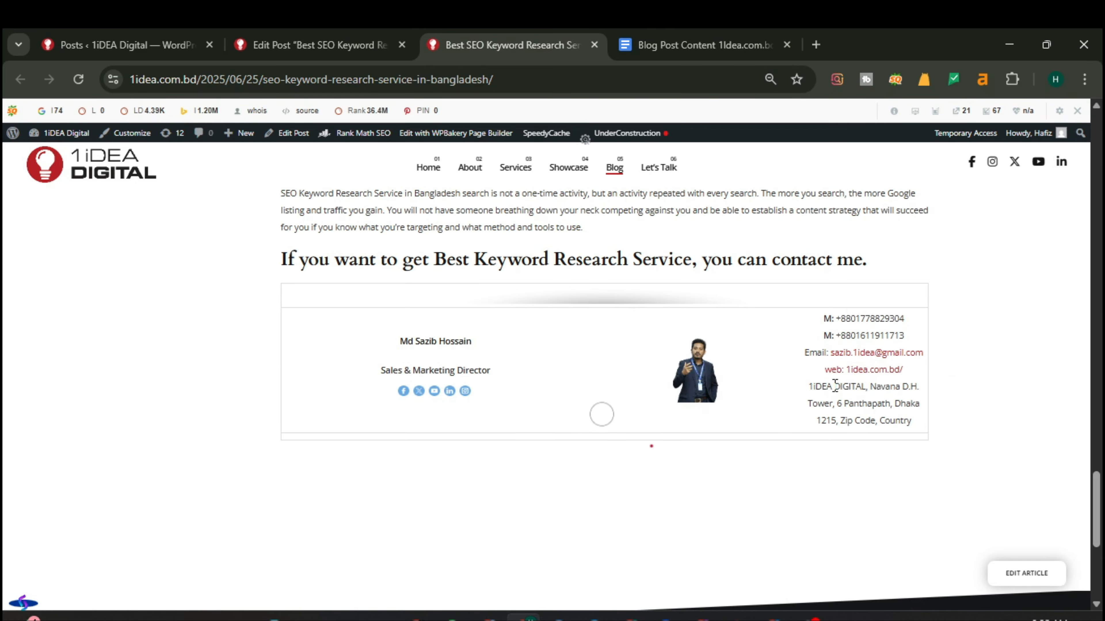
pyautogui.scroll(4, 660, 313)
pyautogui.scroll(15, 660, 313)
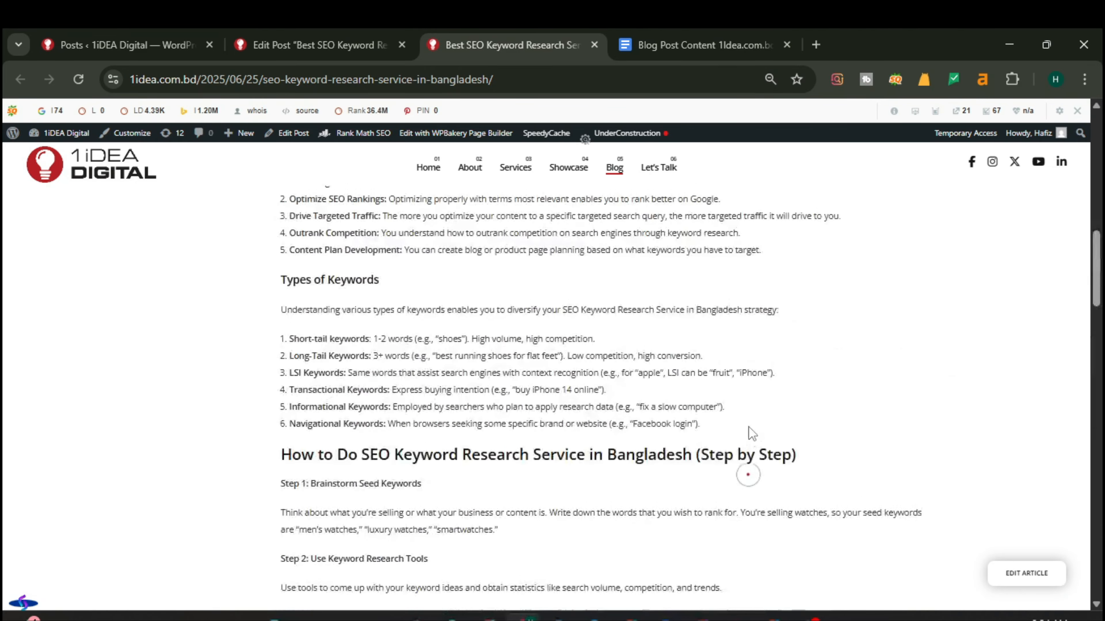
pyautogui.scroll(4, 744, 420)
# Check whether the post is indexed by searching Google for its full URL with the "site:" operator in front
pyautogui.click(586, 83)
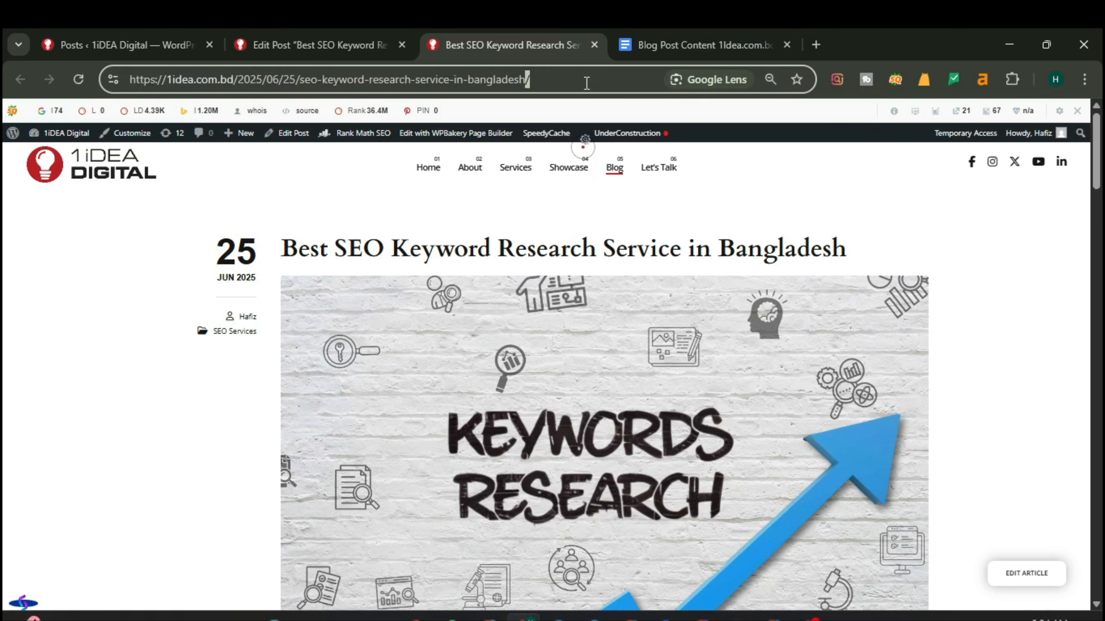
pyautogui.tripleClick(586, 83)
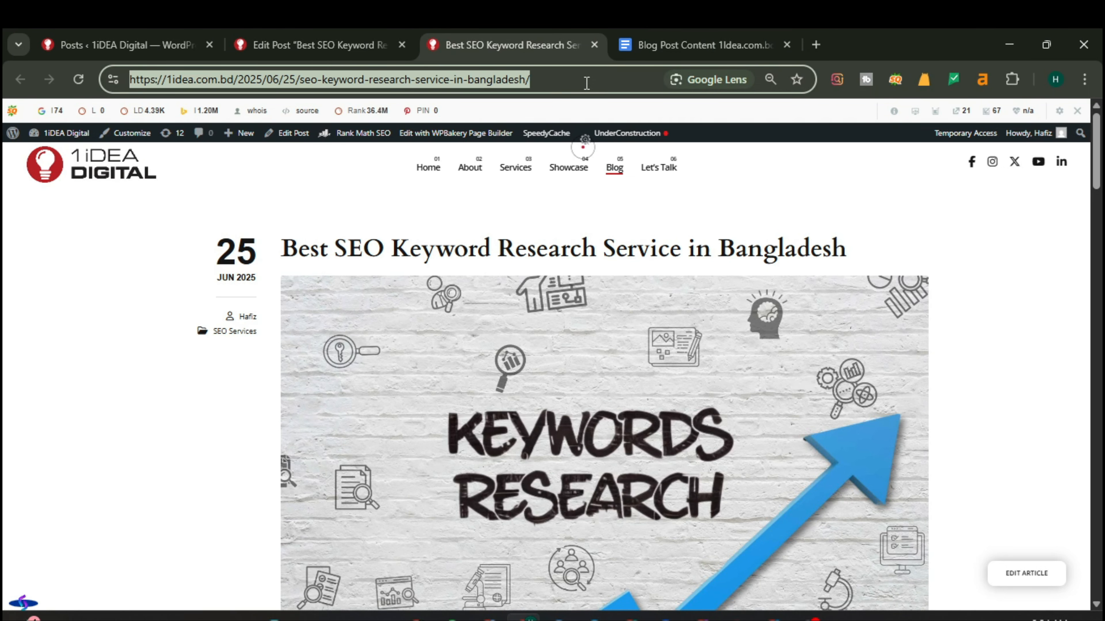
pyautogui.click(587, 83)
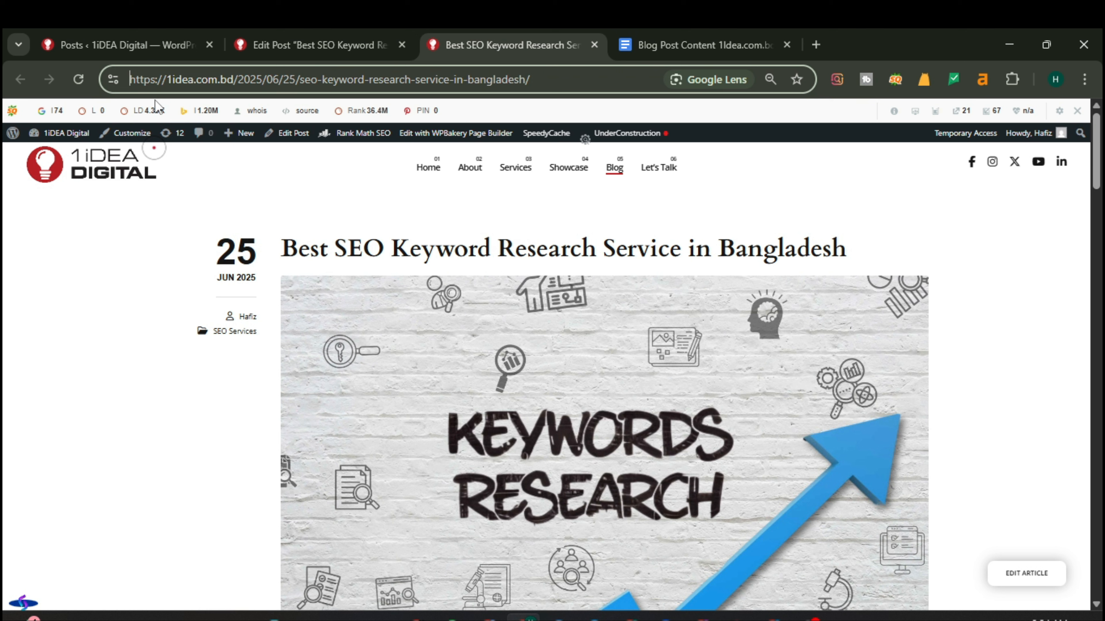
pyautogui.press('Home')
pyautogui.write('site')
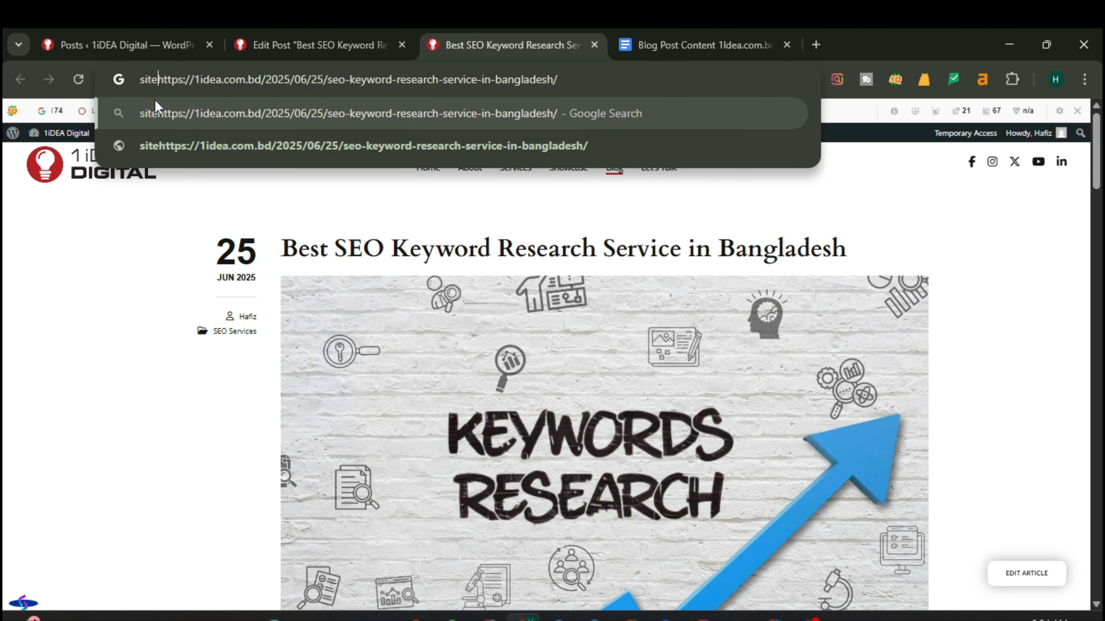
pyautogui.write('L:')
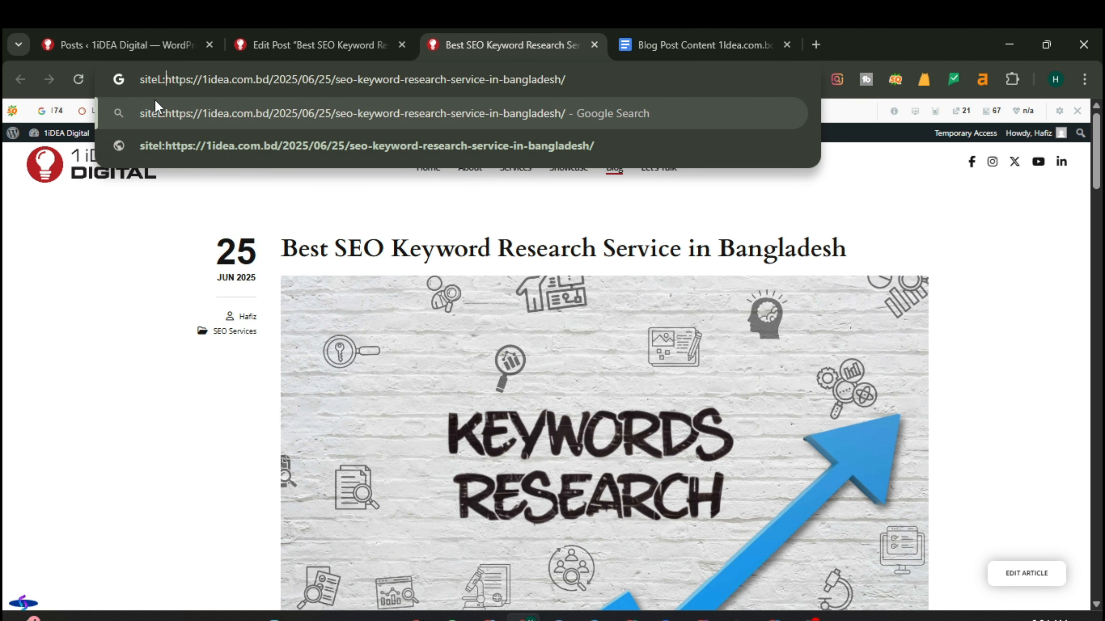
pyautogui.press('BackSpace')
pyautogui.press('BackSpace')
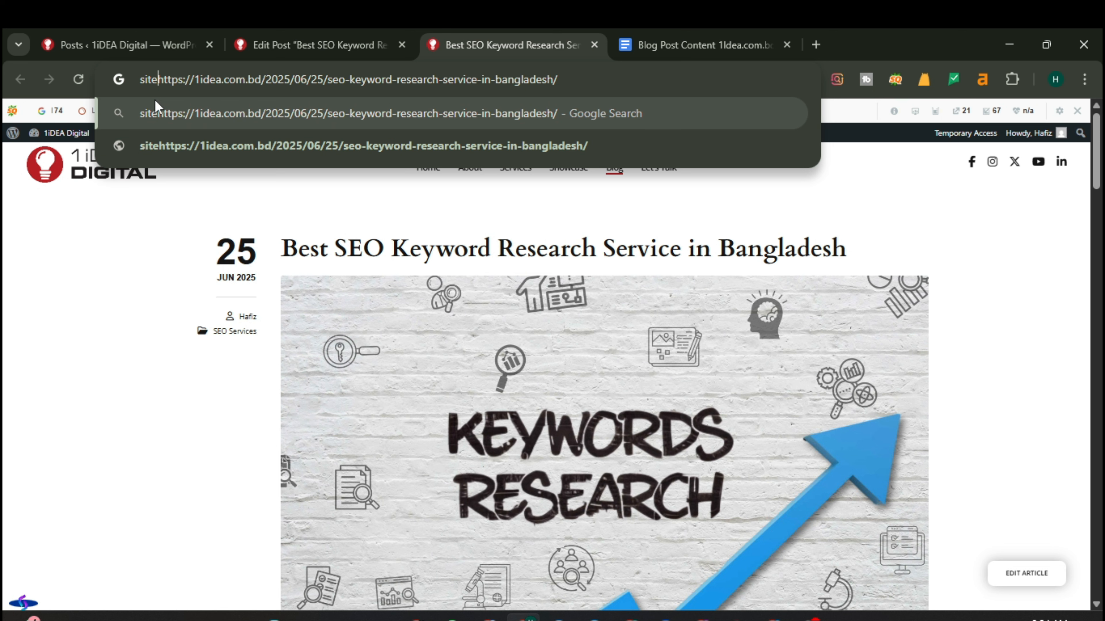
pyautogui.write(':')
pyautogui.press('Return')
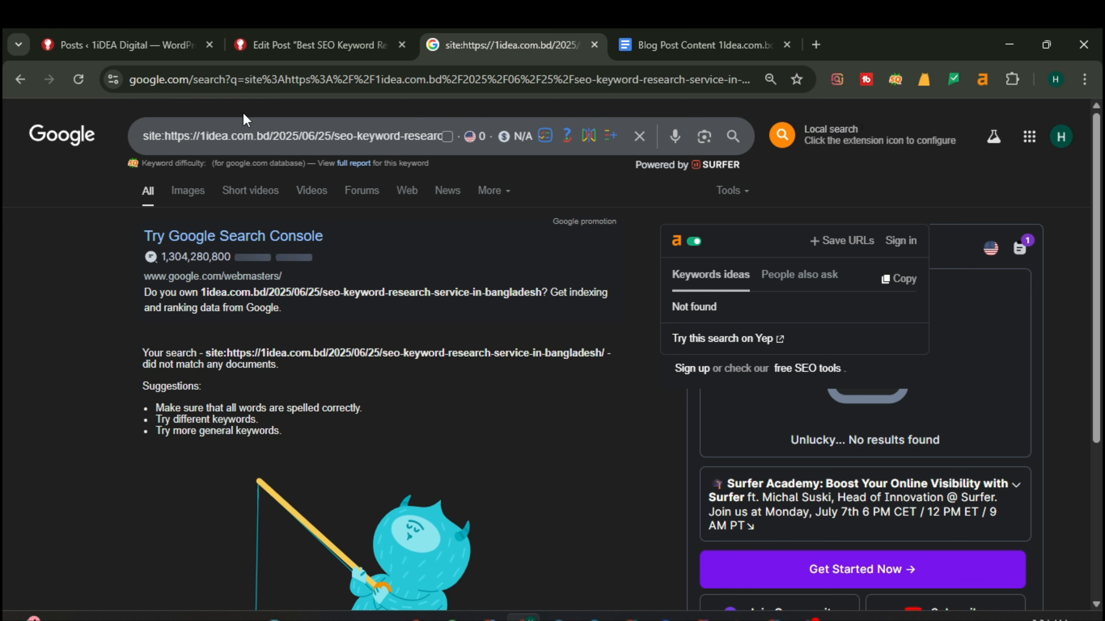
# Return to the live post and copy its full URL
pyautogui.click(18, 78)
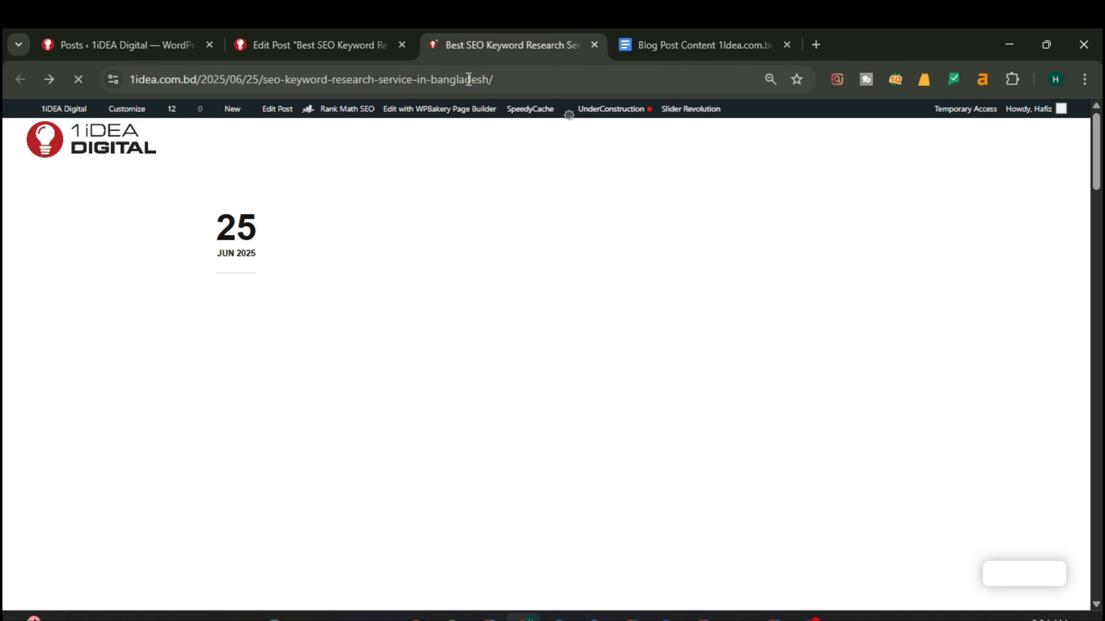
pyautogui.click(553, 75)
pyautogui.hotkey('ctrl', 'c')
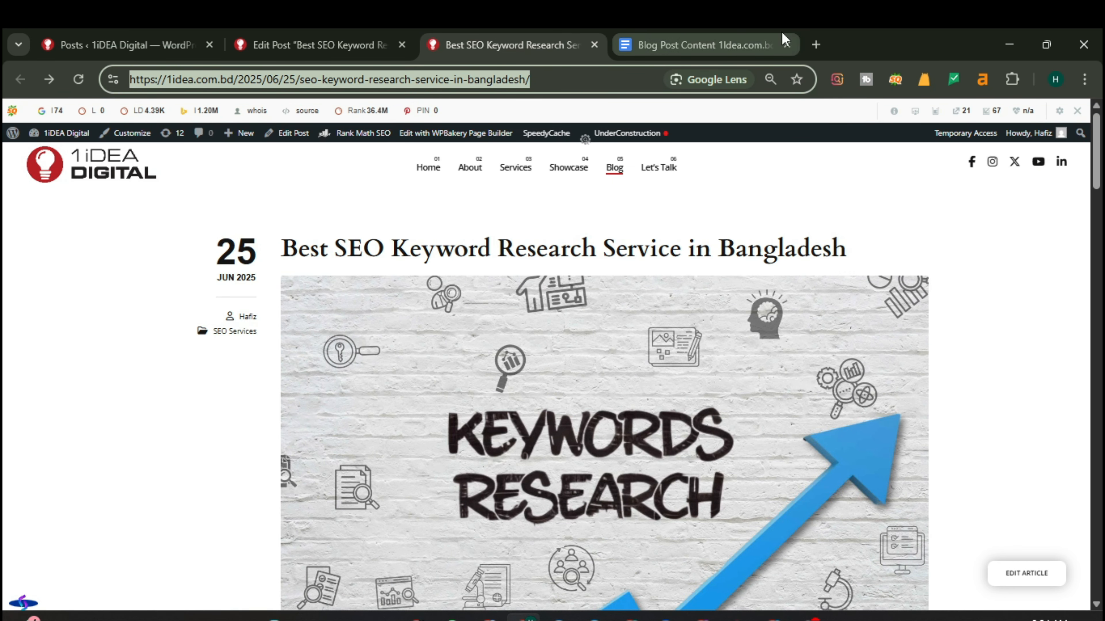
# Open the bookmarked Google Search Console for 1idea.com.bd in a new browser tab
pyautogui.click(815, 45)
pyautogui.click(756, 109)
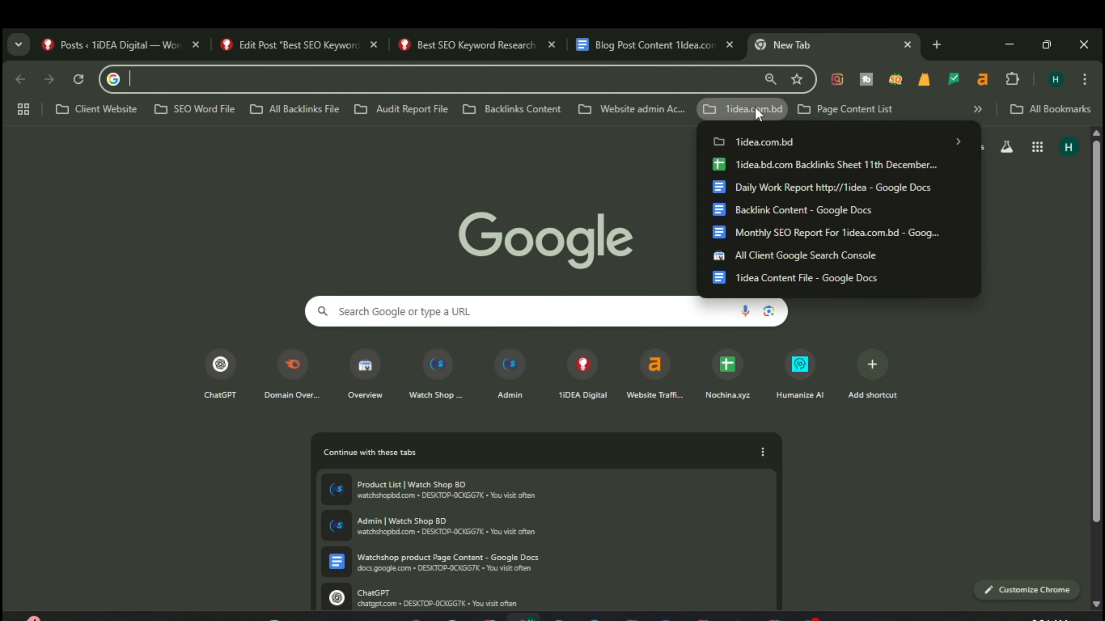
pyautogui.click(781, 254)
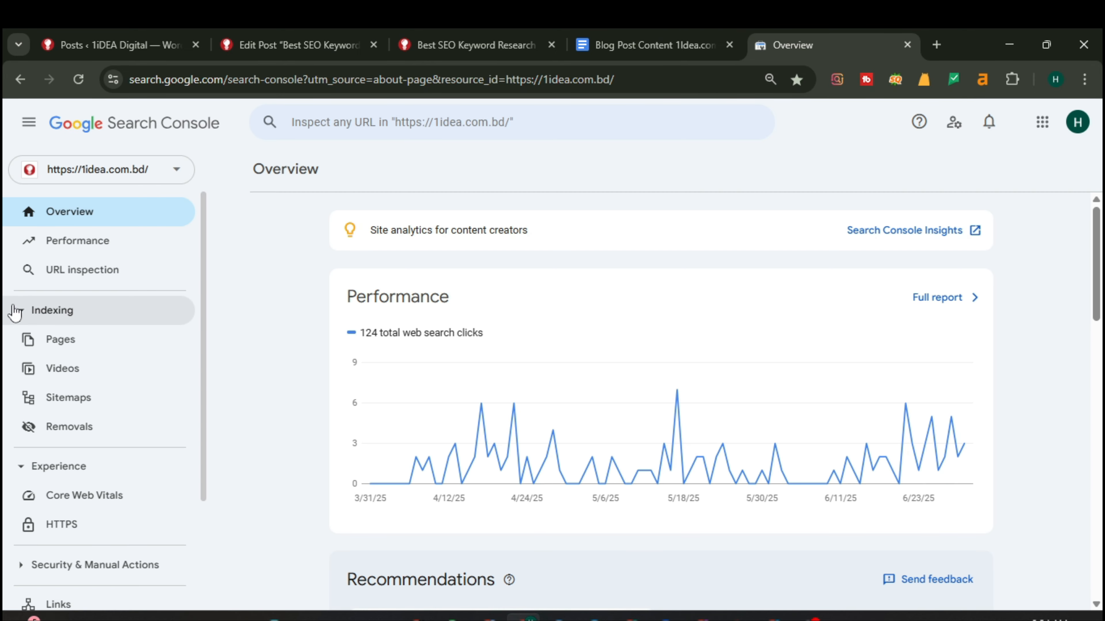
pyautogui.click(113, 278)
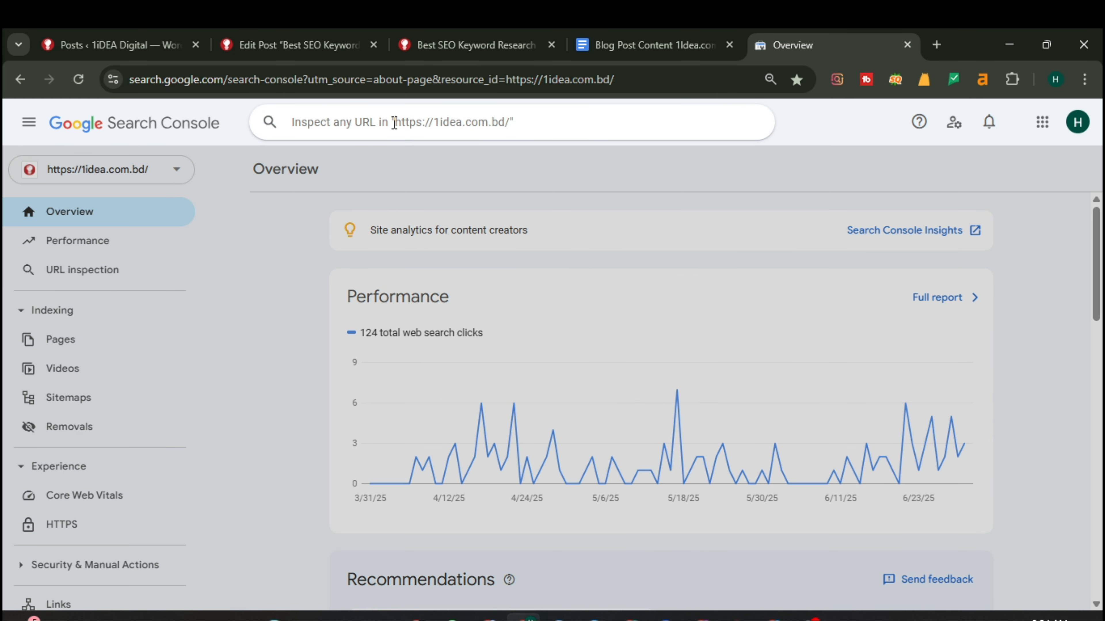
pyautogui.hotkey('ctrl', 'v')
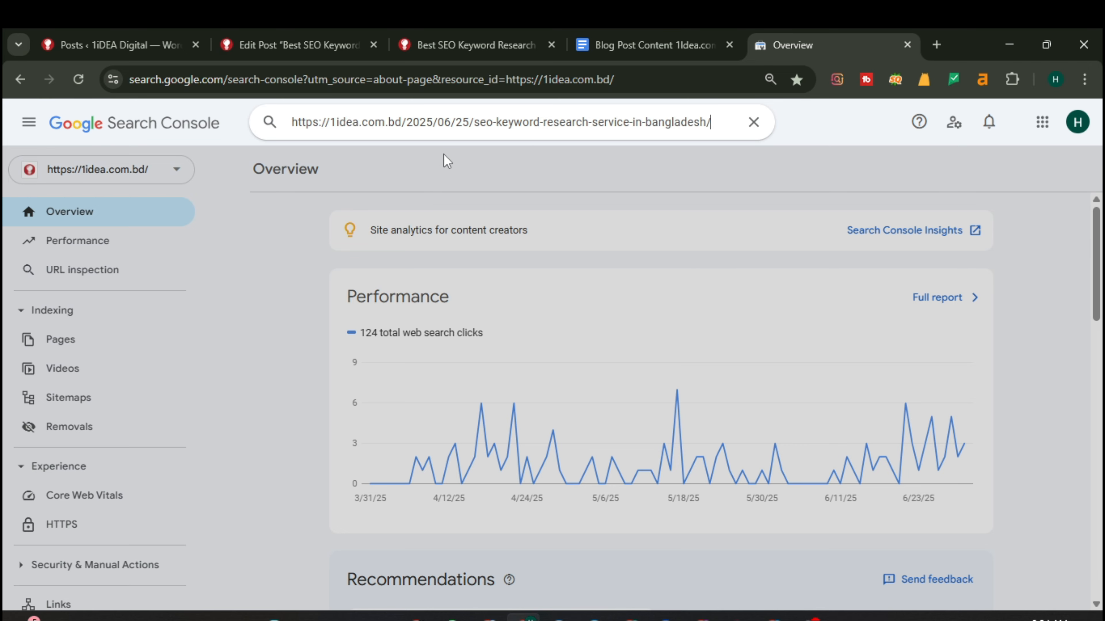
pyautogui.press('Return')
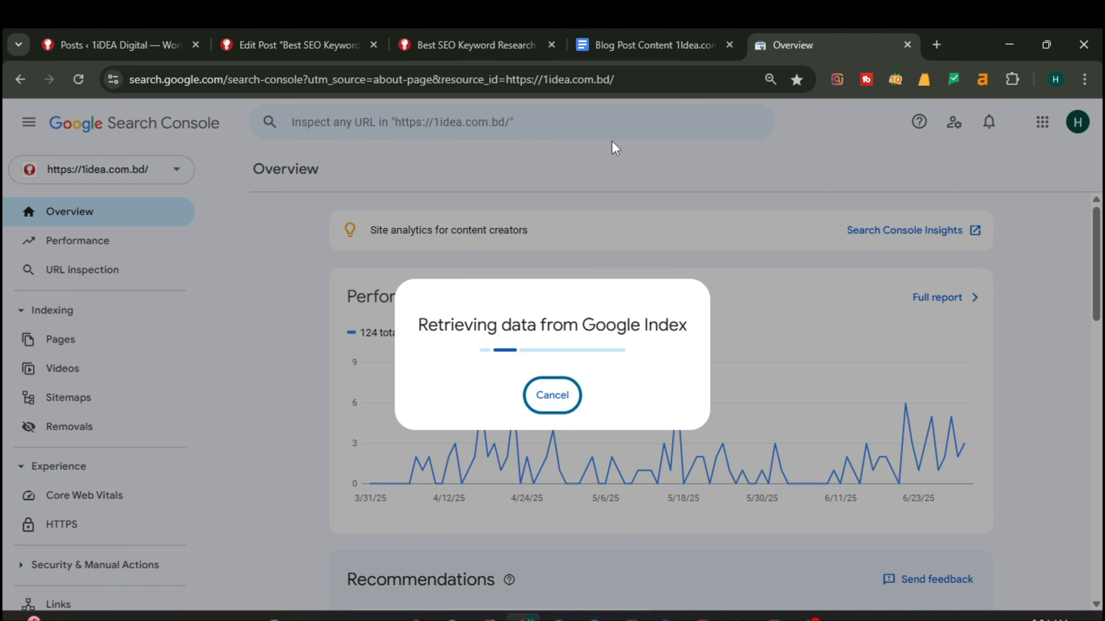